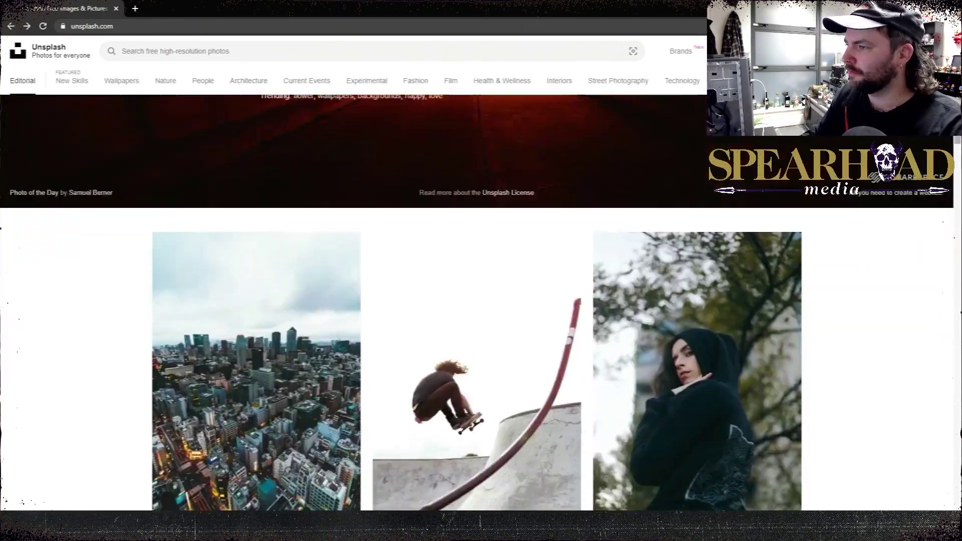
# Browse Unsplash's results for "tree branches" to find bare, high-contrast tree photos.
pyautogui.scroll(-10, 448, 244)
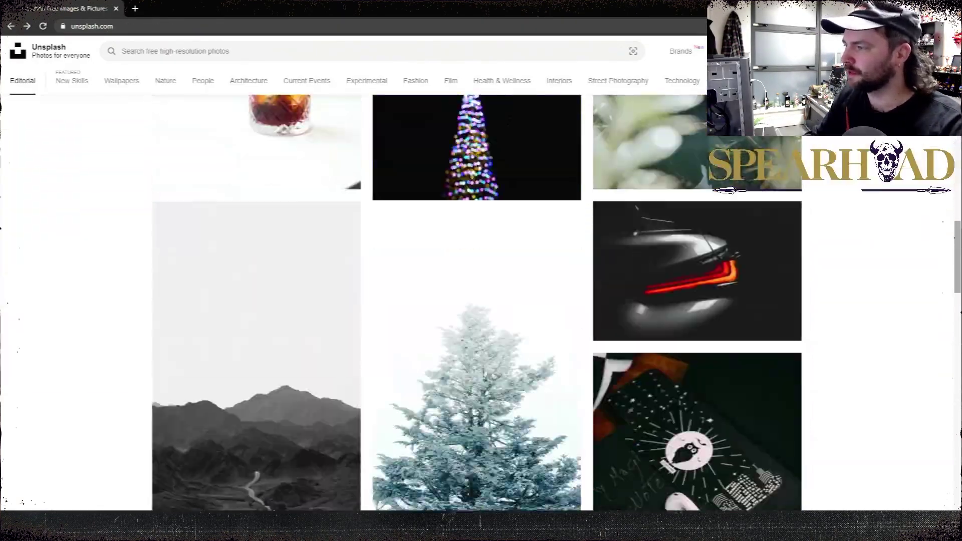
pyautogui.scroll(15, 447, 243)
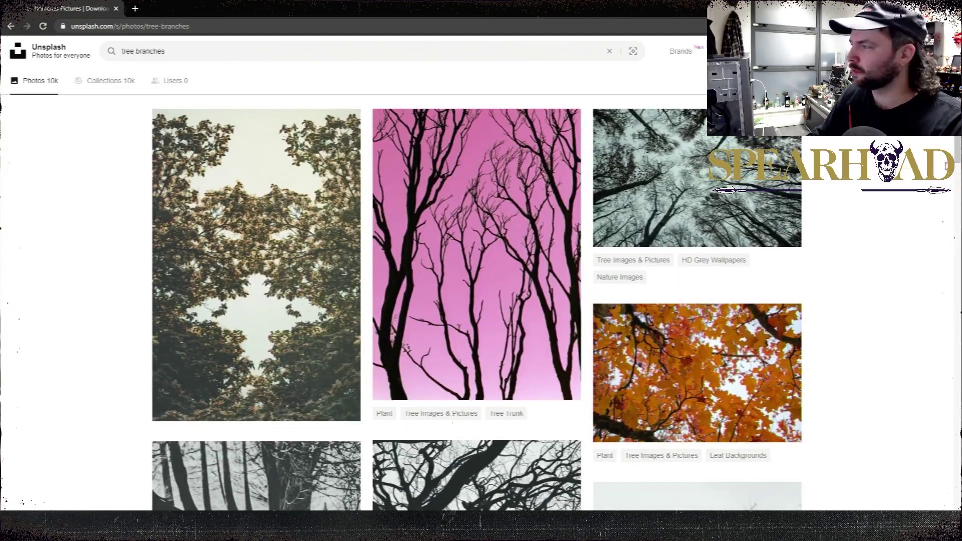
pyautogui.scroll(-20, 942, 218)
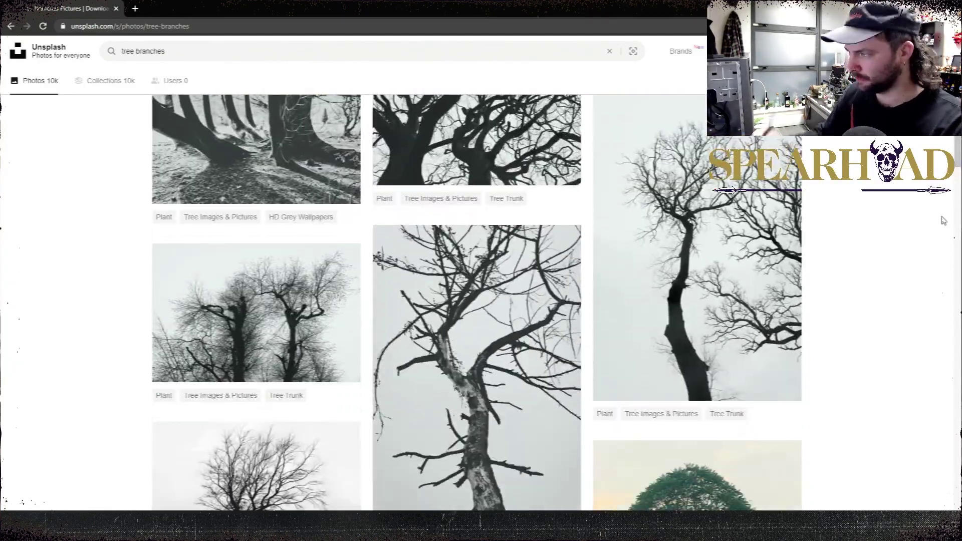
pyautogui.scroll(-15, 477, 301)
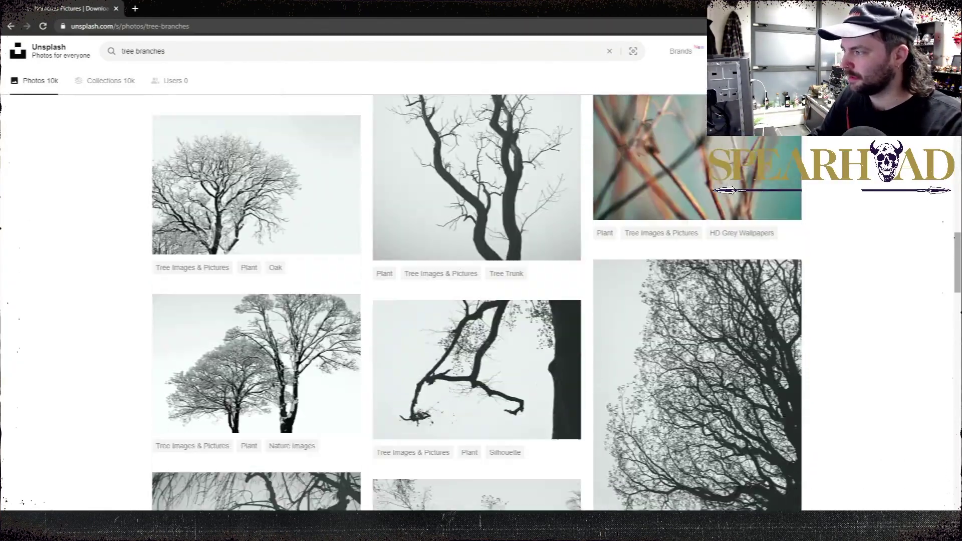
pyautogui.scroll(-20, 924, 240)
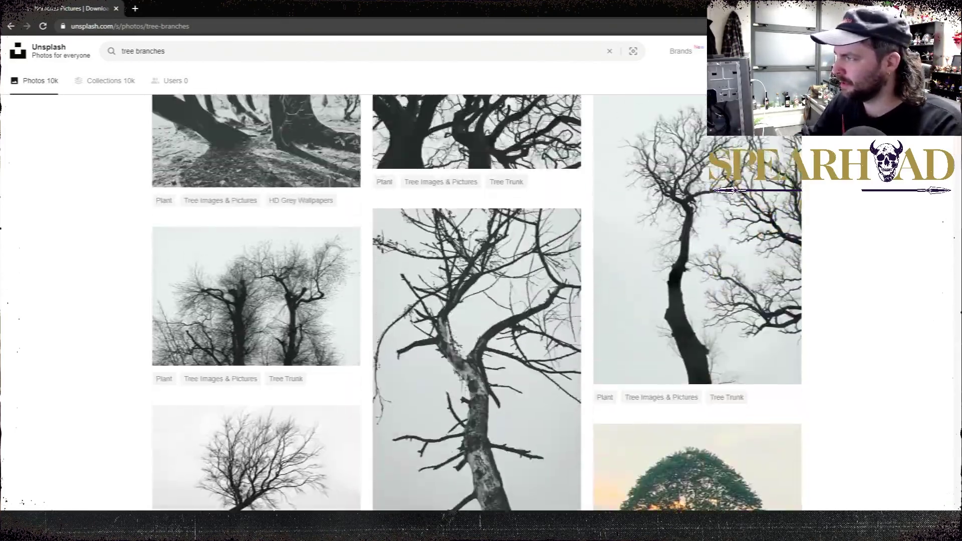
# Open the photo of the tall bare tree under a white sky, examine its branches and return to the results.
pyautogui.click(672, 429)
pyautogui.scroll(-10, 476, 285)
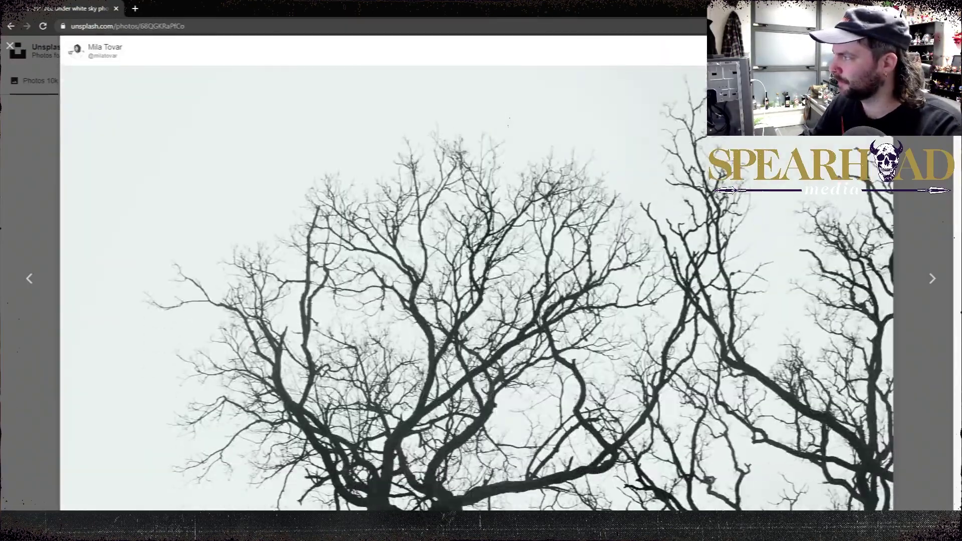
pyautogui.scroll(9, 476, 286)
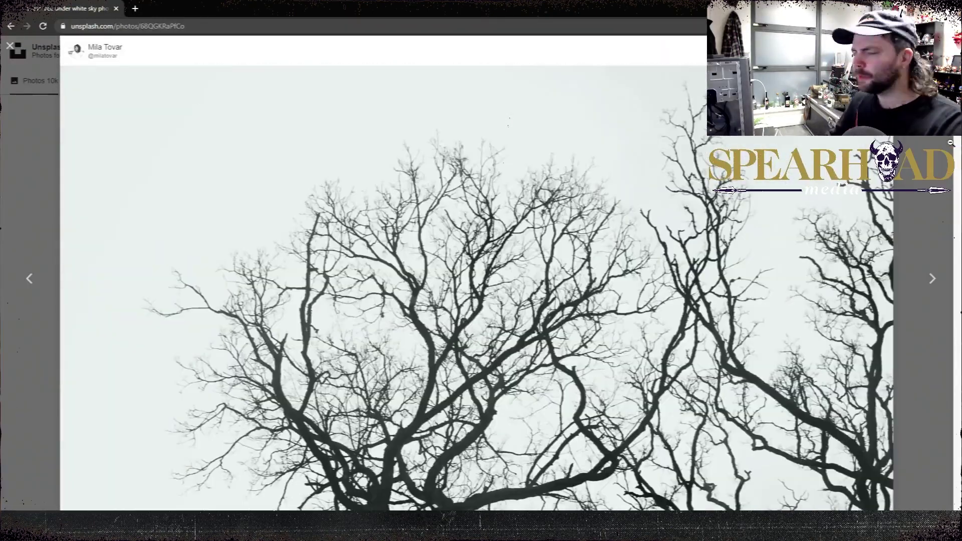
pyautogui.scroll(-1, 476, 286)
pyautogui.hotkey('alt', 'Left')
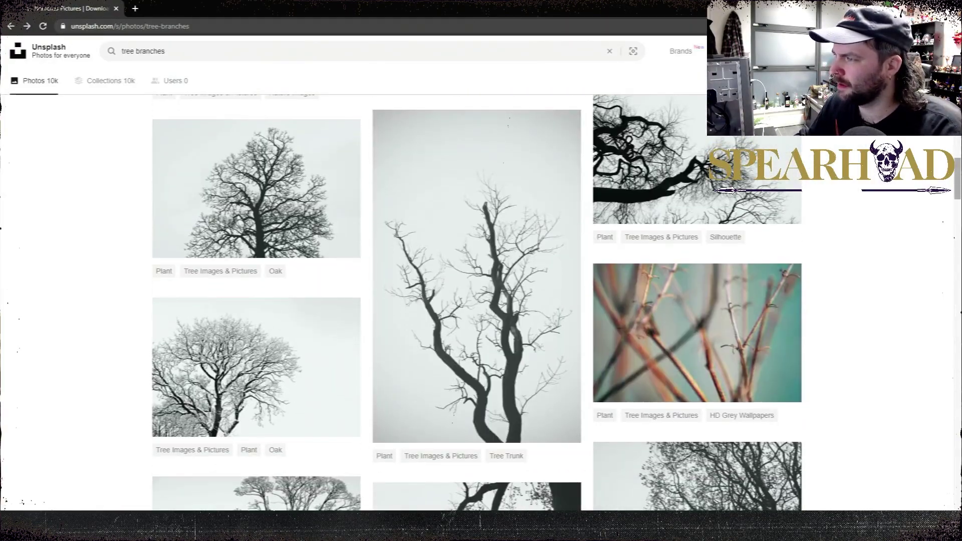
# Examine the photo of bare trees with two winding trunks, then return to the tree branches results.
pyautogui.click(513, 233)
pyautogui.scroll(-8, 513, 233)
pyautogui.hotkey('alt', 'Left')
pyautogui.click(513, 233)
pyautogui.scroll(-11, 512, 233)
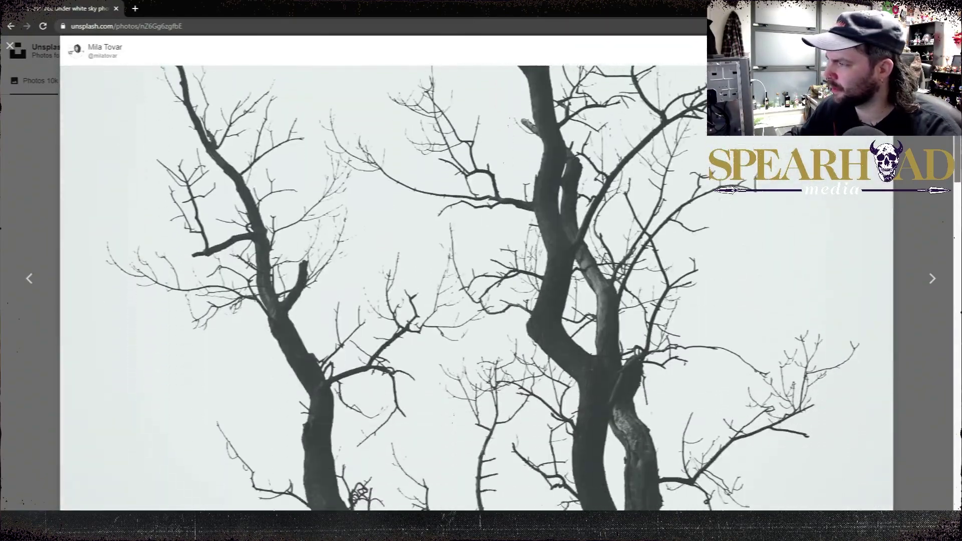
pyautogui.scroll(-6, 477, 286)
pyautogui.scroll(9, 476, 285)
pyautogui.hotkey('alt', 'Left')
pyautogui.scroll(-10, 476, 286)
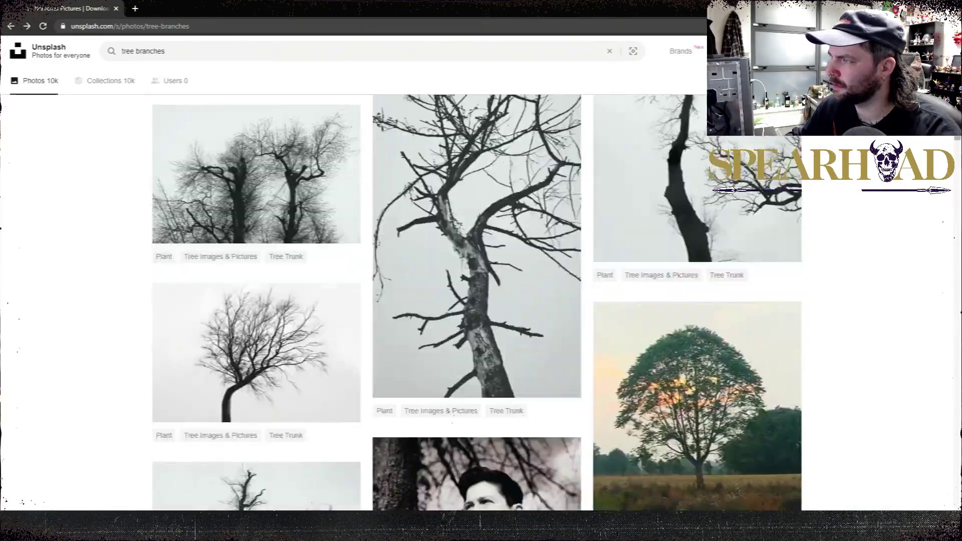
# Reopen the tall bare tree photo and save it to the Desktop.
pyautogui.hotkey('alt', 'Right')
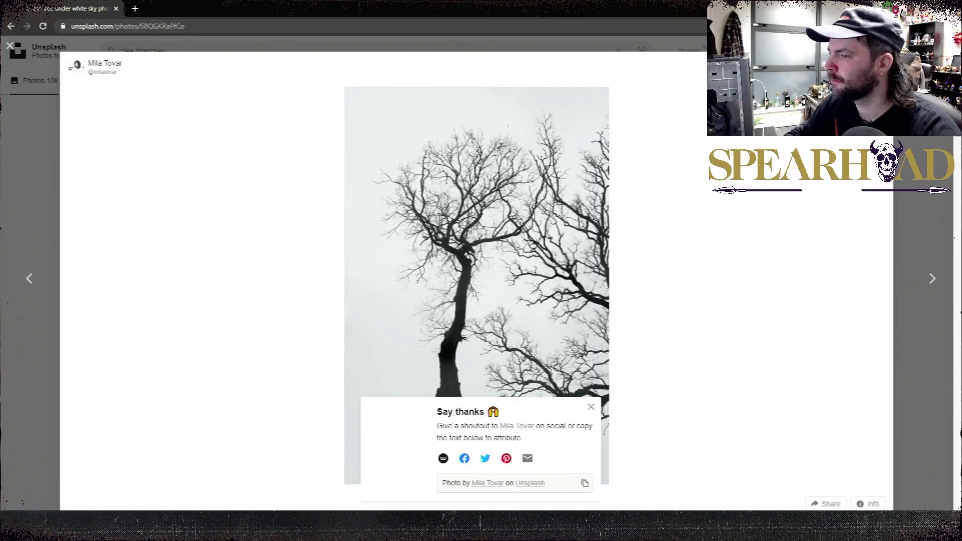
pyautogui.scroll(-5, 476, 286)
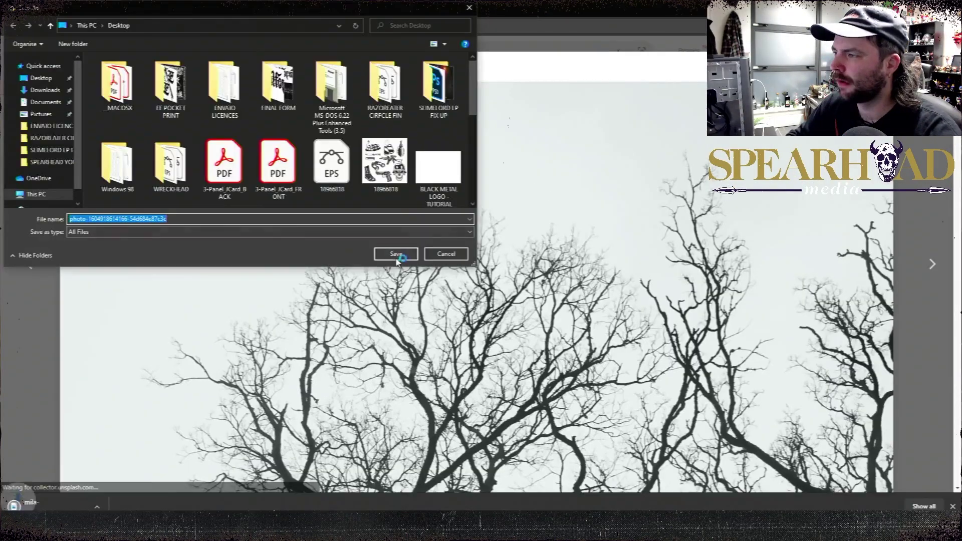
pyautogui.press('Return')
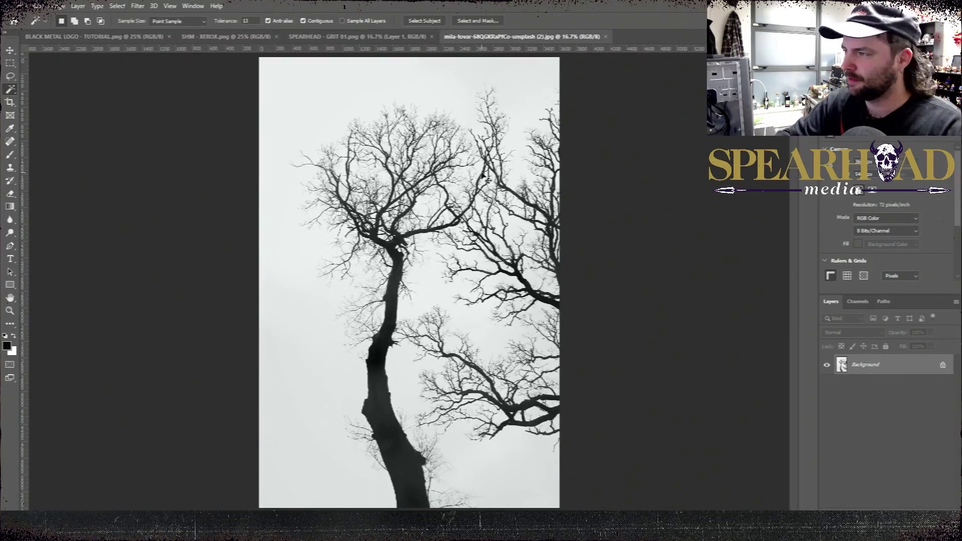
# Raise the tree photo's contrast in Photoshop with Brightness/Contrast until the branches are solid black on white.
pyautogui.hotkey('ctrl', '+')
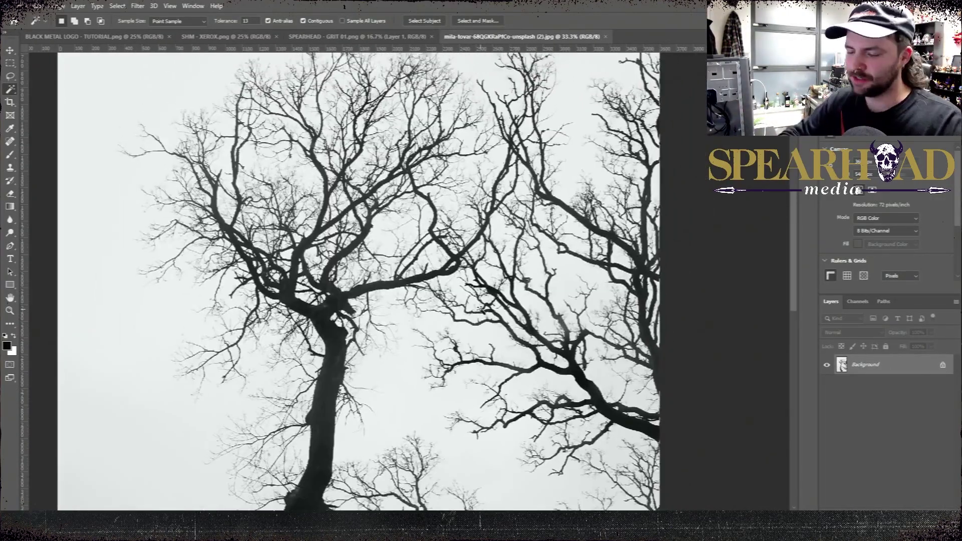
pyautogui.hotkey('ctrl', '+')
pyautogui.click(59, 6)
pyautogui.moveTo(100, 31)
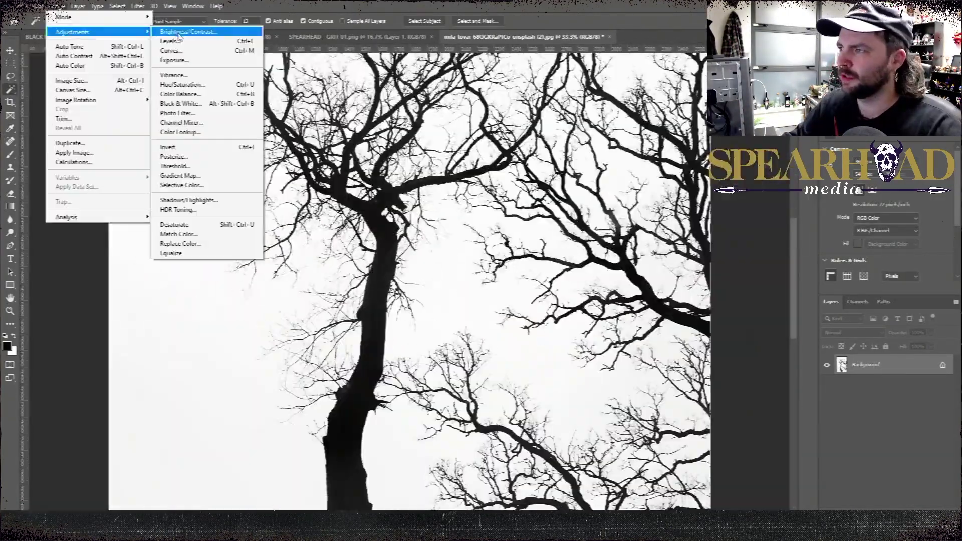
pyautogui.press('Escape')
pyautogui.hotkey('ctrl', '+')
pyautogui.hotkey('ctrl', '+')
pyautogui.hotkey('ctrl', '+')
pyautogui.moveTo(536, 197); pyautogui.dragTo(277, 196)
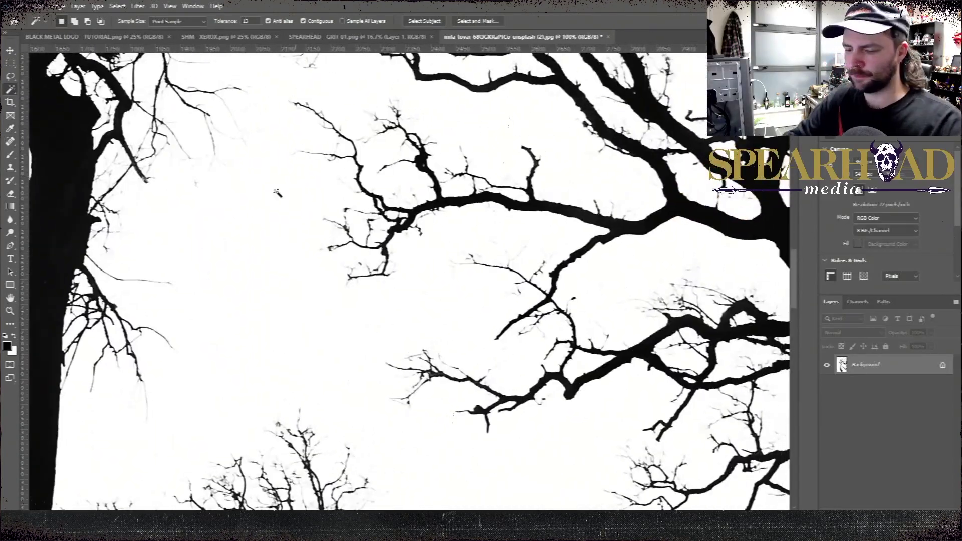
# Select the black branches, copy them to a new layer and hide the Background layer.
pyautogui.hotkey('ctrl', '-')
pyautogui.hotkey('ctrl', '-')
pyautogui.moveTo(474, 212); pyautogui.dragTo(444, 242)
pyautogui.hotkey('ctrl', '+')
pyautogui.hotkey('ctrl', '+')
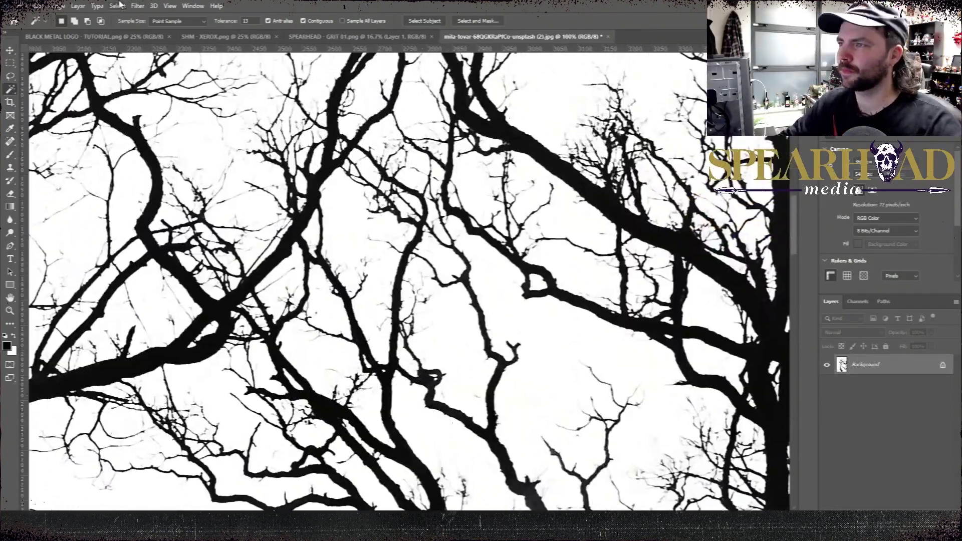
pyautogui.click(556, 105)
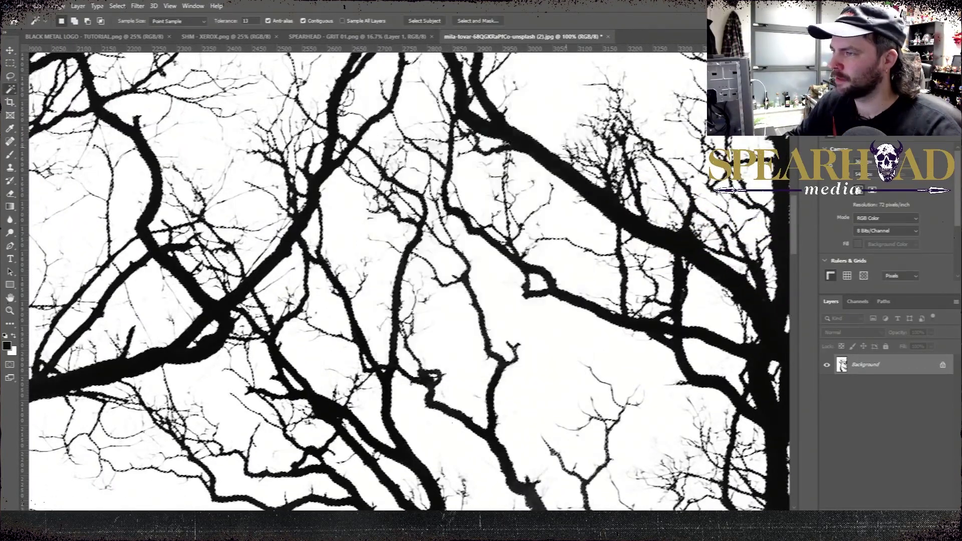
pyautogui.hotkey('ctrl', 'j')
pyautogui.click(827, 386)
pyautogui.press('m')
pyautogui.moveTo(491, 361); pyautogui.dragTo(443, 363)
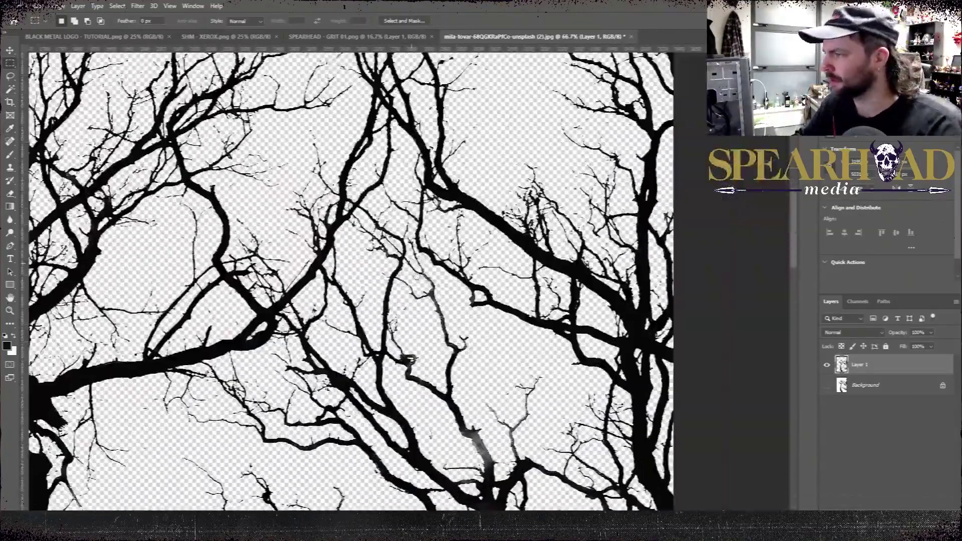
# Refine the edges of the branch selection and fill it on the merged branches layer.
pyautogui.press('Return')
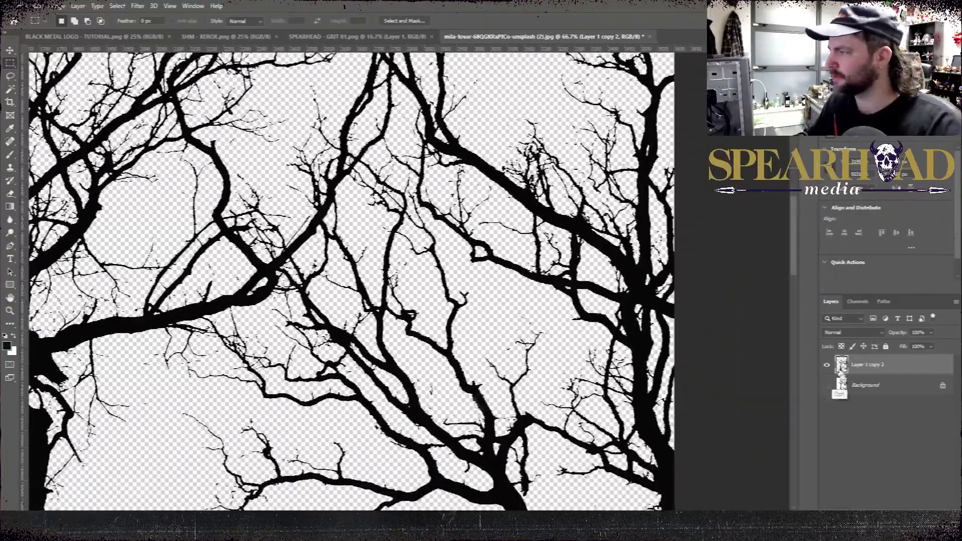
pyautogui.hotkey('ctrl', 'alt', 'r')
pyautogui.moveTo(684, 151); pyautogui.dragTo(645, 162)
pyautogui.moveTo(624, 291); pyautogui.dragTo(621, 291)
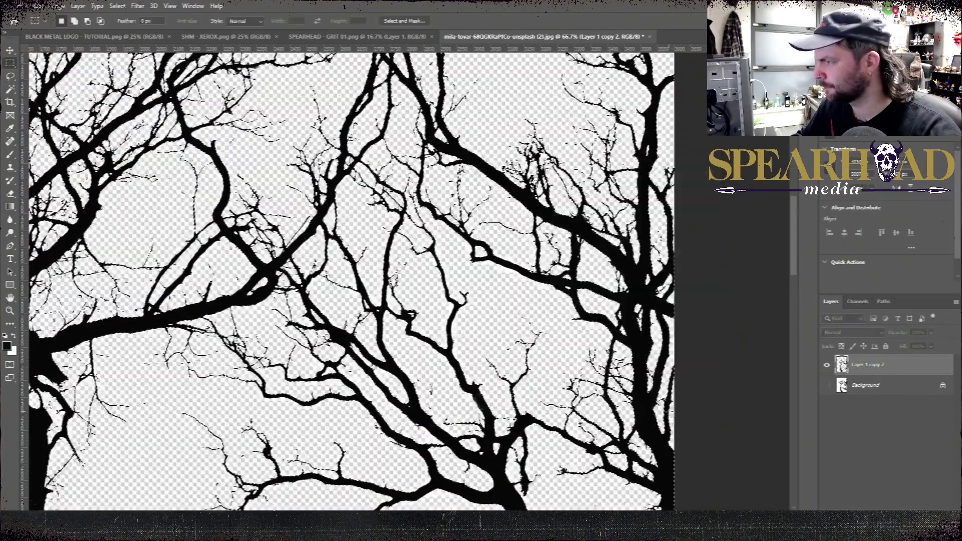
pyautogui.hotkey('shift', 'F5')
pyautogui.press('Return')
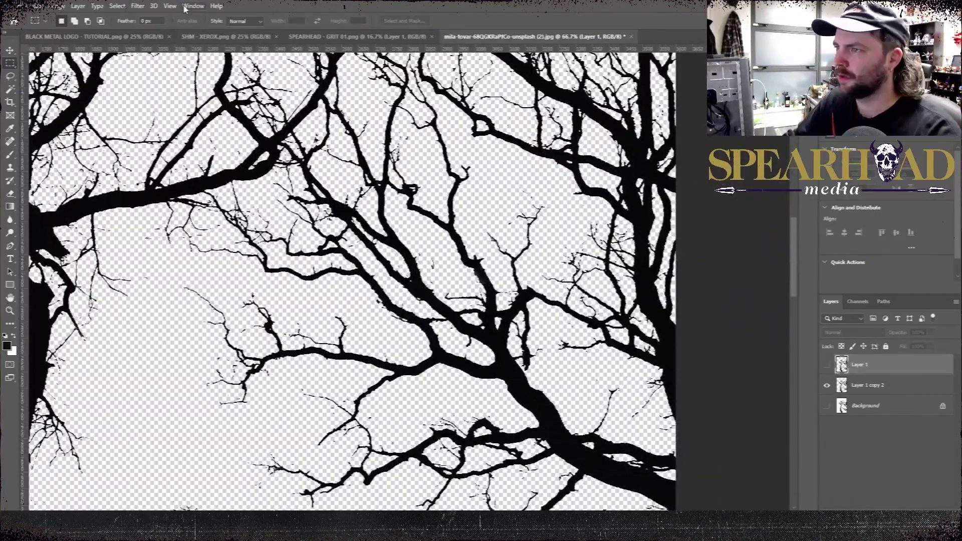
# In BLACK METAL LOGO - TUTORIAL.png, add a new layer and sketch the first spiky letter shape with a black brush.
pyautogui.hotkey('ctrl', 'Tab')
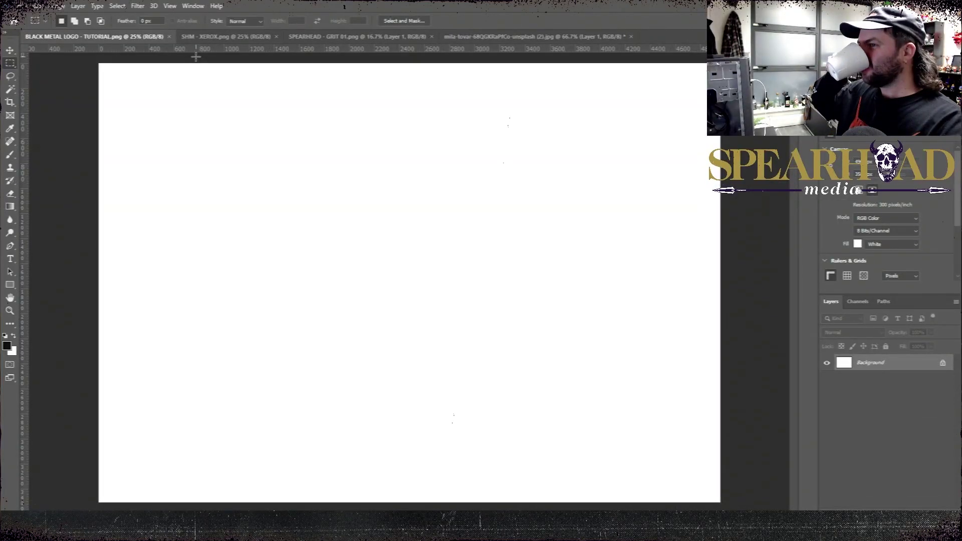
pyautogui.click(10, 155)
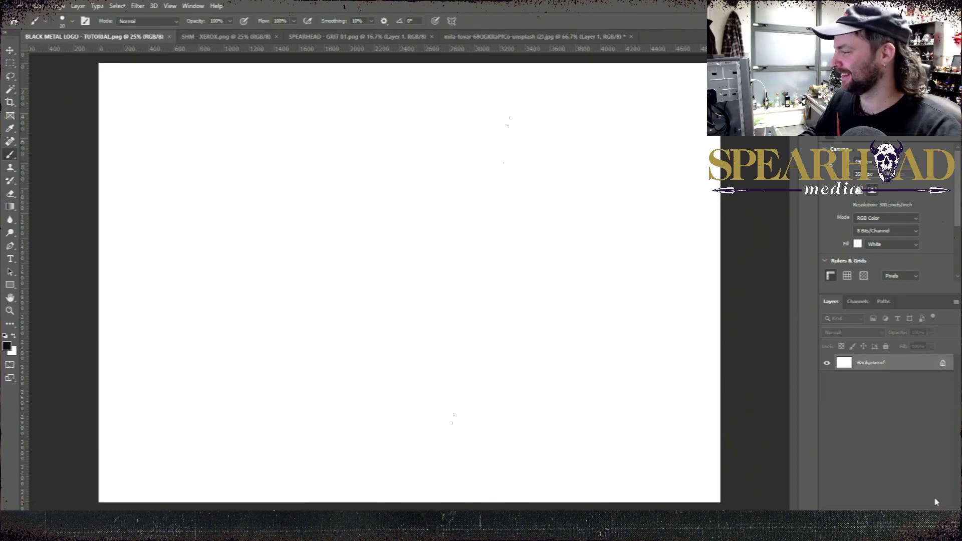
pyautogui.click(937, 511)
pyautogui.moveTo(365, 167); pyautogui.dragTo(722, 331)
pyautogui.hotkey('ctrl', 'z')
pyautogui.hotkey('ctrl', '+')
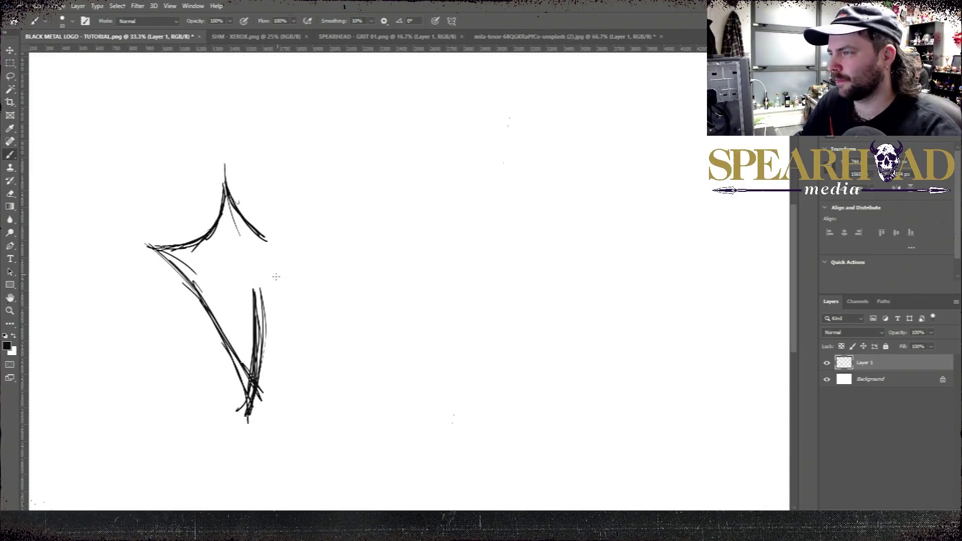
# Develop the sketch with curved brush strokes beside the first shape and hooked extensions on its tips and lower end.
pyautogui.press('e')
pyautogui.moveTo(268, 180); pyautogui.dragTo(277, 208)
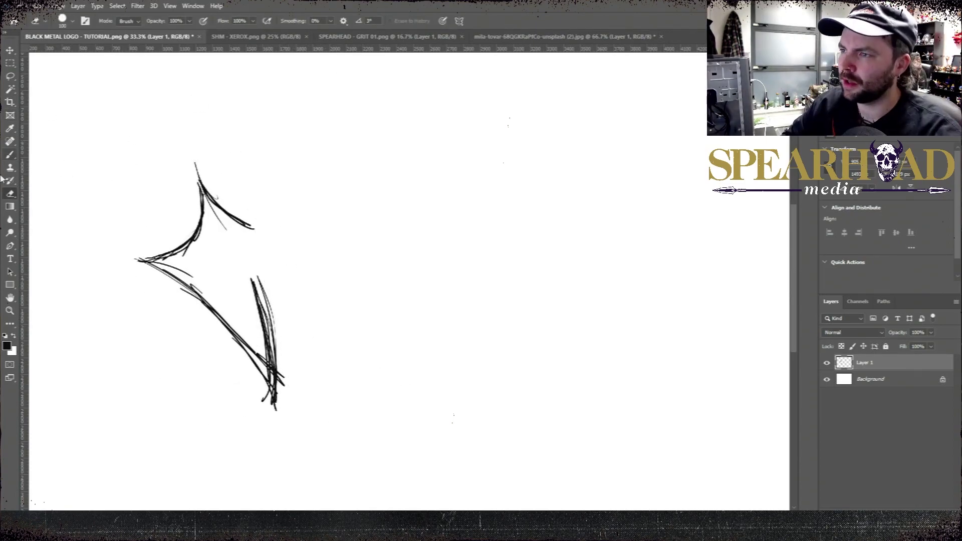
pyautogui.press('b')
pyautogui.moveTo(295, 227); pyautogui.dragTo(267, 168)
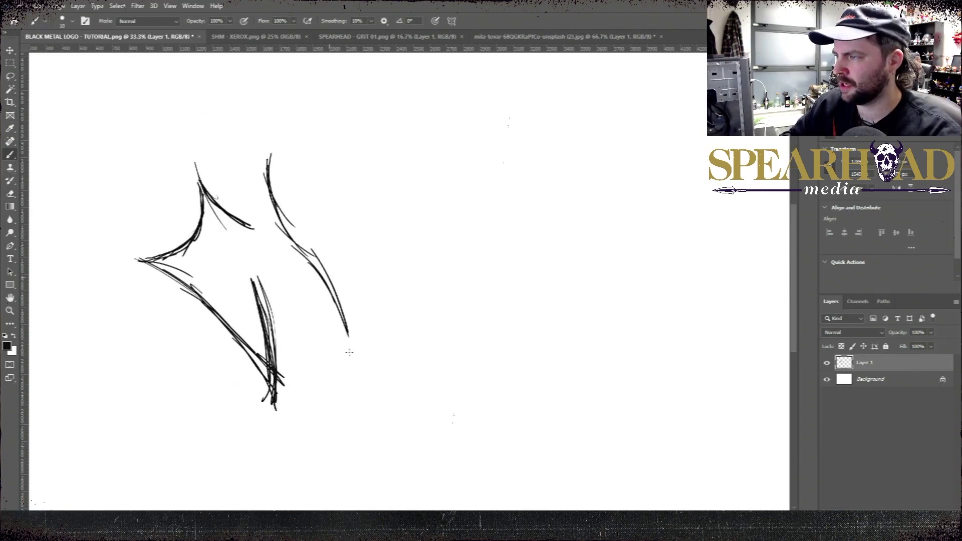
pyautogui.moveTo(270, 389); pyautogui.dragTo(246, 421)
pyautogui.moveTo(265, 388); pyautogui.dragTo(250, 433)
pyautogui.moveTo(269, 420); pyautogui.dragTo(251, 433)
pyautogui.moveTo(199, 180); pyautogui.dragTo(202, 145)
pyautogui.moveTo(145, 261); pyautogui.dragTo(111, 241)
pyautogui.moveTo(151, 253); pyautogui.dragTo(106, 221)
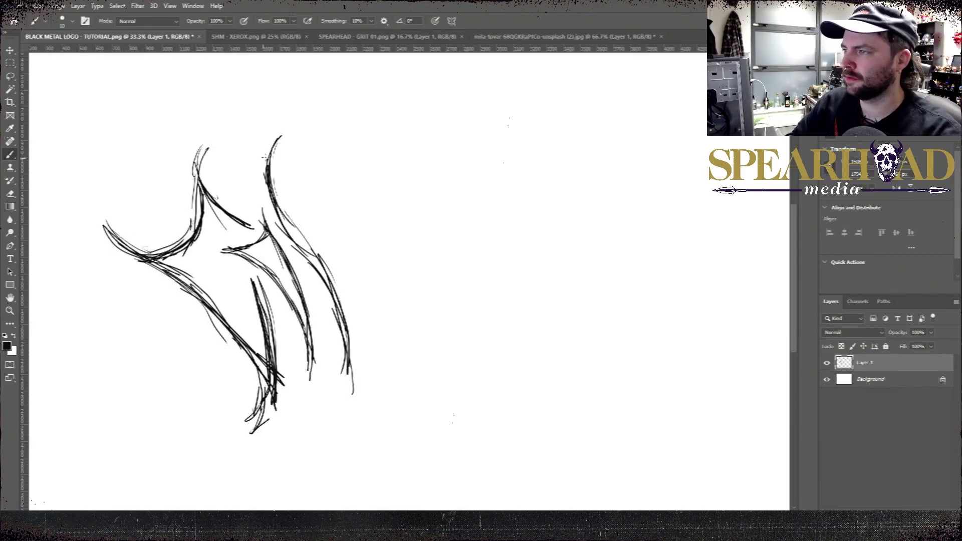
pyautogui.rightClick(876, 363)
pyautogui.click(847, 146)
pyautogui.click(555, 143)
pyautogui.click(38, 6)
pyautogui.moveTo(75, 237)
pyautogui.click(200, 389)
pyautogui.hotkey('ctrl', 't')
pyautogui.moveTo(298, 224); pyautogui.dragTo(518, 224)
pyautogui.press('Escape')
pyautogui.hotkey('ctrl', 'z')
pyautogui.hotkey('ctrl', 'z')
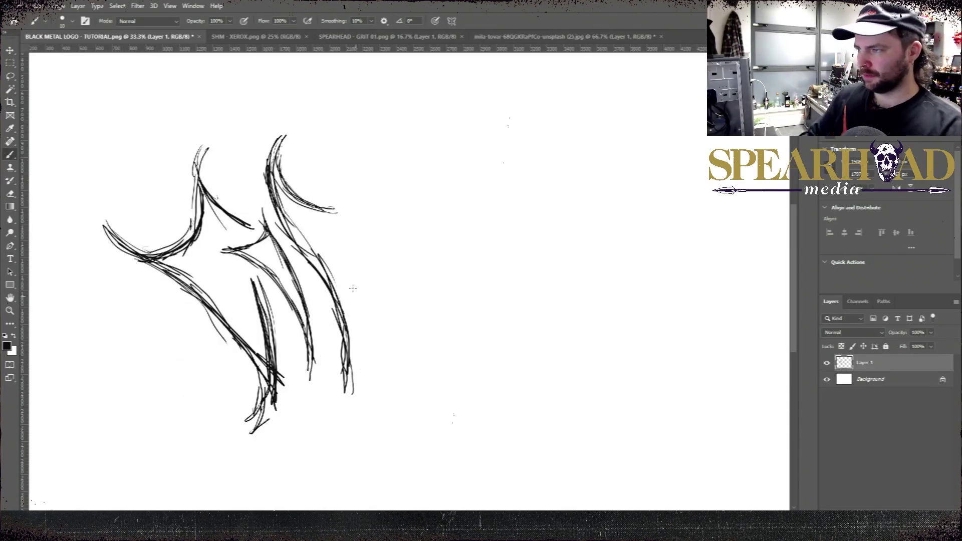
# Erase the stray stroke ends at the sketch's upper curve and lower tip.
pyautogui.press('e')
pyautogui.moveTo(341, 212); pyautogui.dragTo(329, 210)
pyautogui.moveTo(241, 423); pyautogui.dragTo(247, 412)
# Duplicate the sketch layer, flip the copy horizontally and move it alongside the original to form a symmetrical logo.
pyautogui.rightClick(873, 359)
pyautogui.click(847, 146)
pyautogui.click(562, 149)
pyautogui.click(38, 6)
pyautogui.click(200, 390)
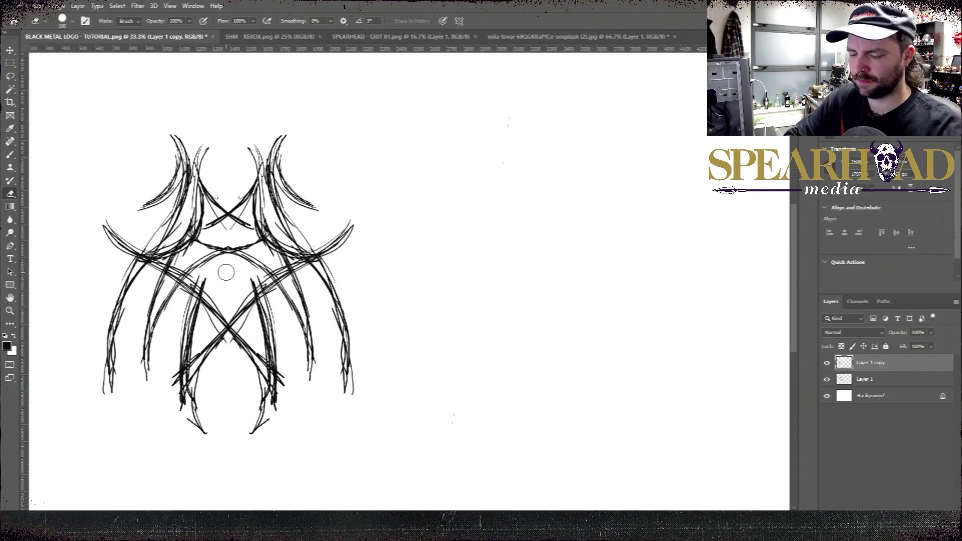
pyautogui.hotkey('ctrl', 't')
pyautogui.moveTo(280, 215); pyautogui.dragTo(514, 215)
pyautogui.press('Return')
# Merge the two sketch layers and rework the inner strokes of the mirrored half into a jagged edge.
pyautogui.keyDown('shift'); pyautogui.click(877, 379); pyautogui.keyUp('shift')
pyautogui.rightClick(876, 380)
pyautogui.click(786, 395)
pyautogui.moveTo(434, 241)
pyautogui.mouseDown()
pyautogui.moveTo(439, 223)
pyautogui.moveTo(451, 245)
pyautogui.mouseUp()
pyautogui.press('b')
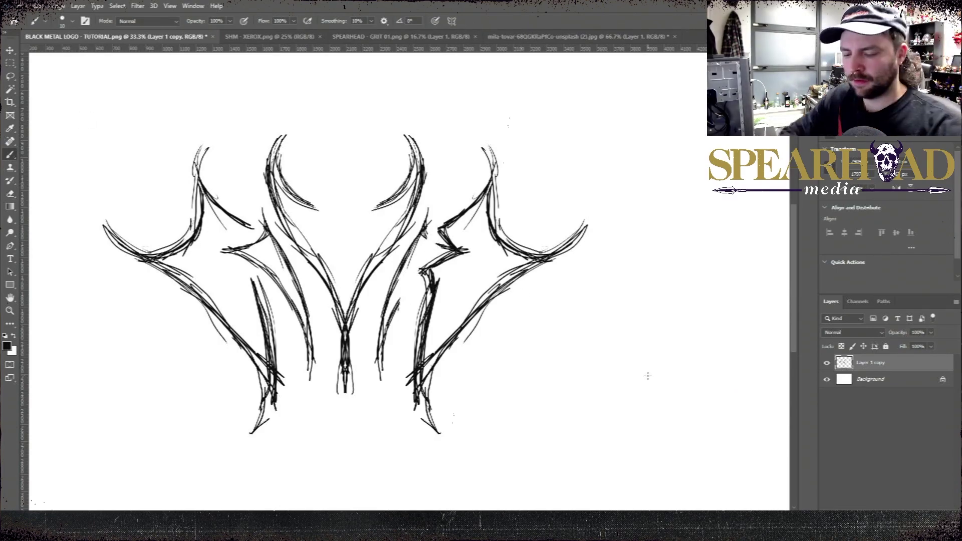
# Scale the merged logo sketch down slightly and move it to the middle of the canvas.
pyautogui.hotkey('ctrl', 't')
pyautogui.click(38, 6)
pyautogui.moveTo(80, 235)
pyautogui.click(180, 286)
pyautogui.moveTo(103, 134); pyautogui.dragTo(128, 134)
pyautogui.moveTo(345, 134)
pyautogui.mouseDown()
pyautogui.moveTo(383, 246)
pyautogui.moveTo(447, 212)
pyautogui.mouseUp()
pyautogui.press('Return')
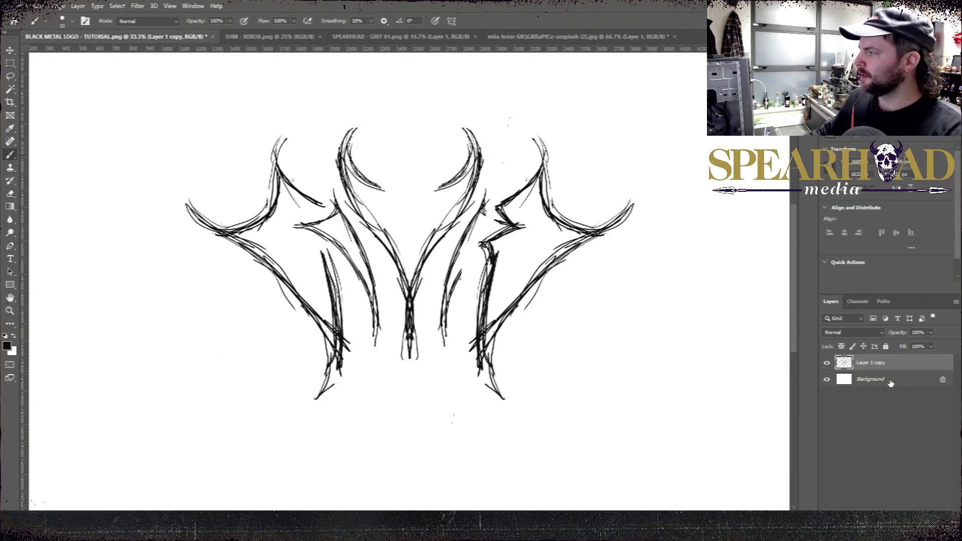
# Lower the opacity of the sketch layer, name it ROUGH and add a new layer above it.
pyautogui.moveTo(898, 332); pyautogui.dragTo(873, 333)
pyautogui.press('Return')
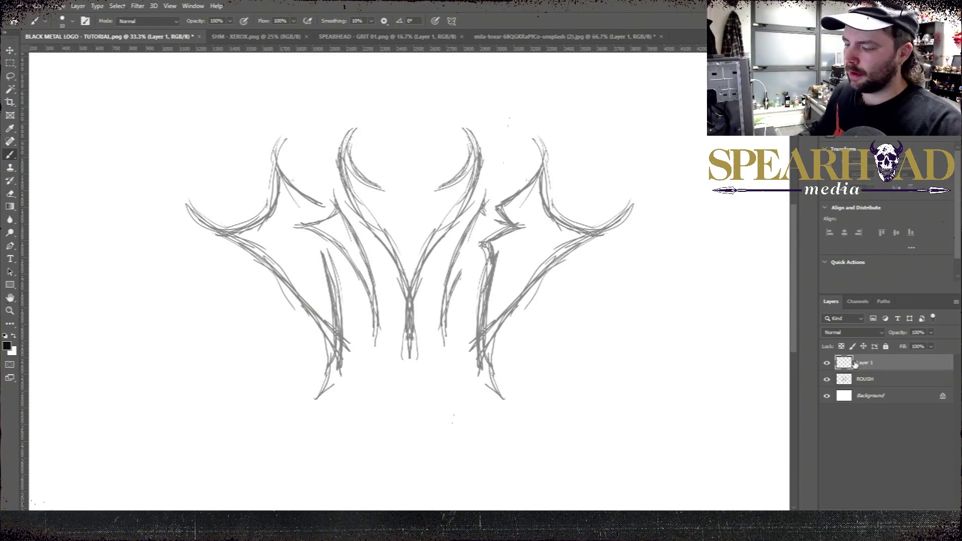
# Lasso a thin branch near the middle of the tree photo's Layer 1 copy 2 and paste it into the logo document.
pyautogui.click(529, 36)
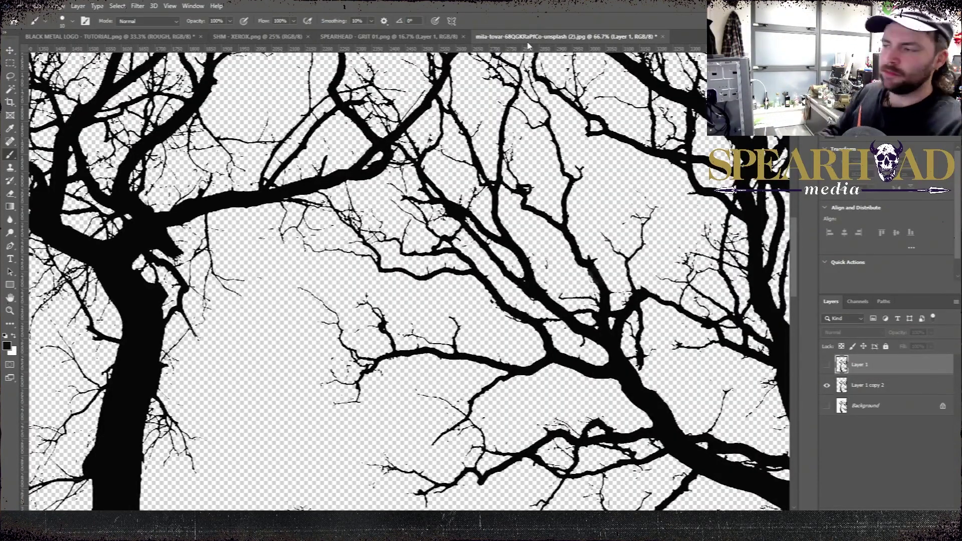
pyautogui.press('l')
pyautogui.moveTo(522, 217); pyautogui.dragTo(420, 280)
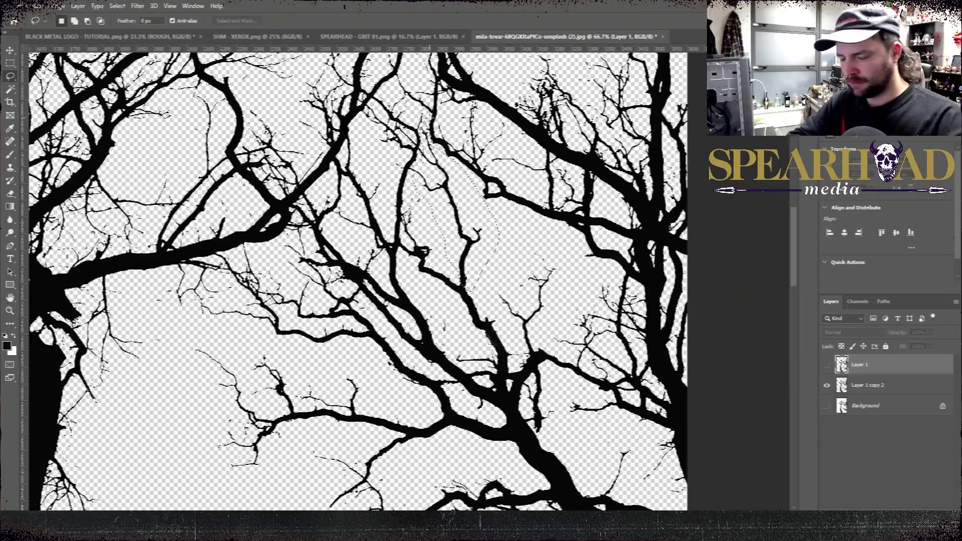
pyautogui.moveTo(429, 118); pyautogui.dragTo(418, 152)
pyautogui.click(171, 36)
pyautogui.click(533, 38)
pyautogui.click(868, 385)
pyautogui.hotkey('ctrl', 'c')
pyautogui.click(165, 36)
pyautogui.hotkey('ctrl', 'v')
# Enlarge and rotate the pasted branch and place it along the upper part of the sketch's left outer wing stroke.
pyautogui.hotkey('ctrl', 't')
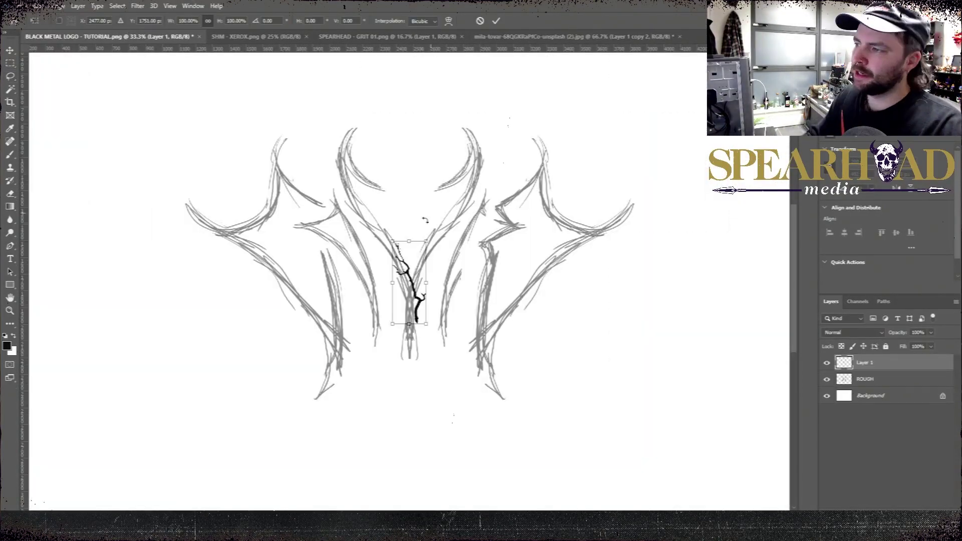
pyautogui.moveTo(393, 241); pyautogui.dragTo(372, 197)
pyautogui.moveTo(368, 191); pyautogui.dragTo(341, 215)
pyautogui.moveTo(381, 206)
pyautogui.mouseDown()
pyautogui.moveTo(345, 219)
pyautogui.moveTo(213, 187)
pyautogui.mouseUp()
pyautogui.moveTo(268, 320); pyautogui.dragTo(291, 301)
pyautogui.press('Return')
# Select a small forked twig in the middle of the tree photo with the Lasso tool.
pyautogui.click(546, 37)
pyautogui.moveTo(592, 200); pyautogui.dragTo(554, 224)
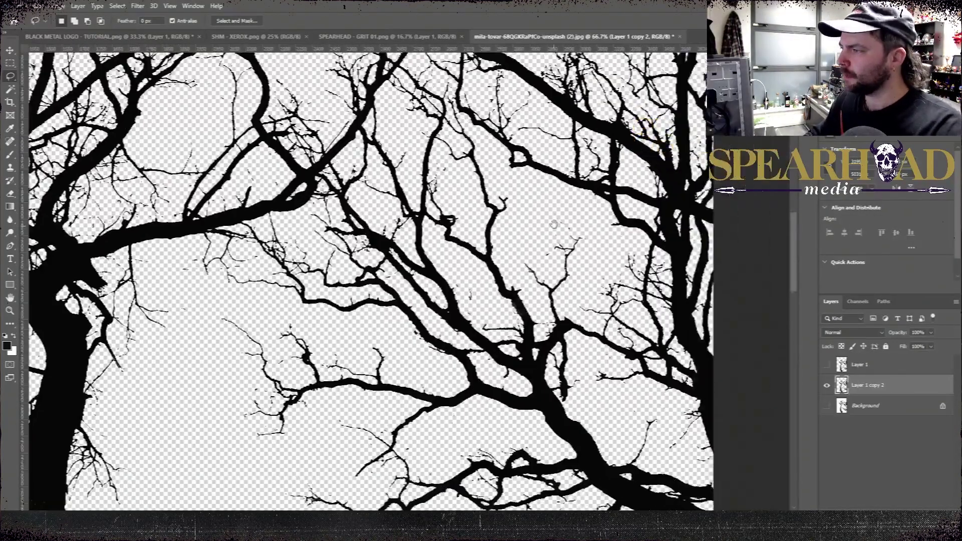
pyautogui.scroll(10, 553, 224)
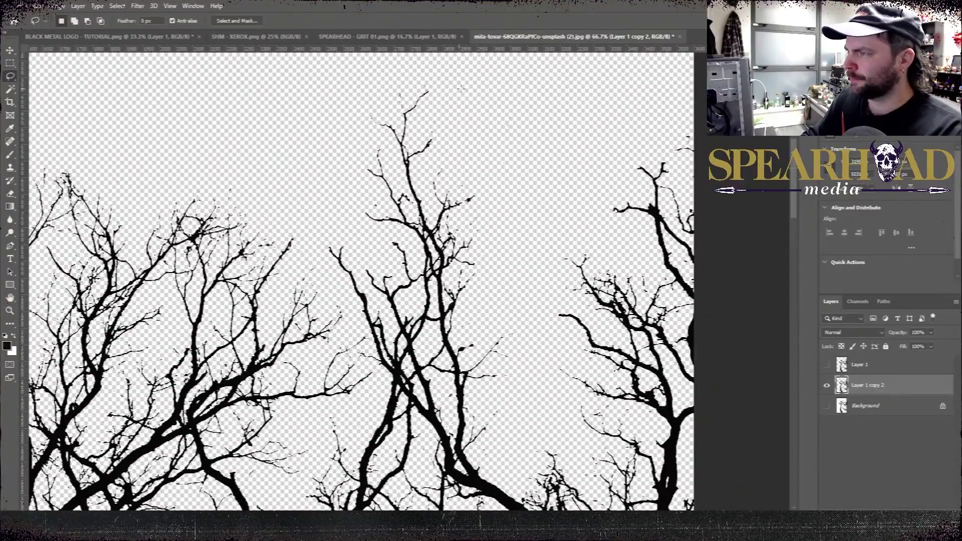
pyautogui.moveTo(501, 391); pyautogui.dragTo(498, 184)
pyautogui.click(111, 37)
pyautogui.click(552, 37)
pyautogui.moveTo(166, 401); pyautogui.dragTo(211, 82)
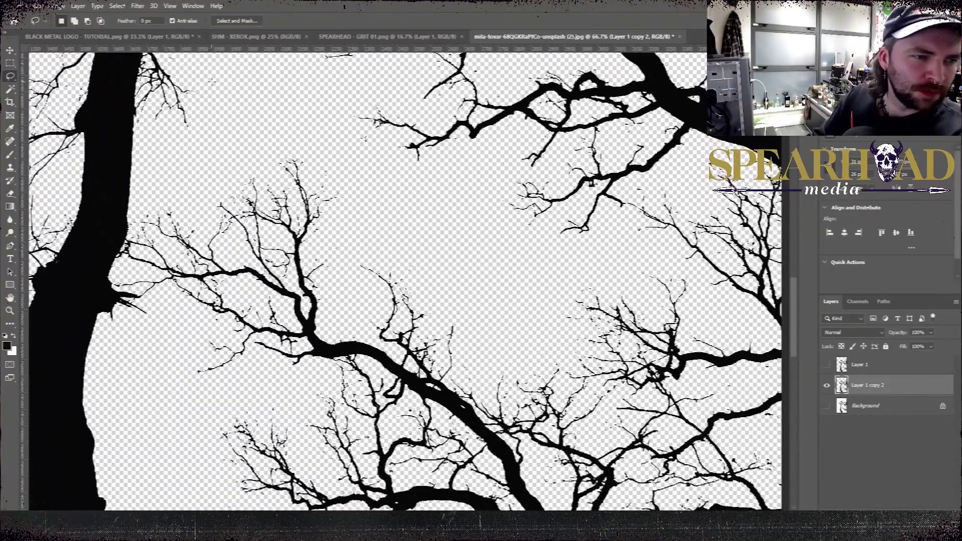
pyautogui.hotkey('ctrl', 'd')
pyautogui.moveTo(632, 241)
pyautogui.mouseDown()
pyautogui.moveTo(576, 220)
pyautogui.moveTo(541, 228)
pyautogui.mouseUp()
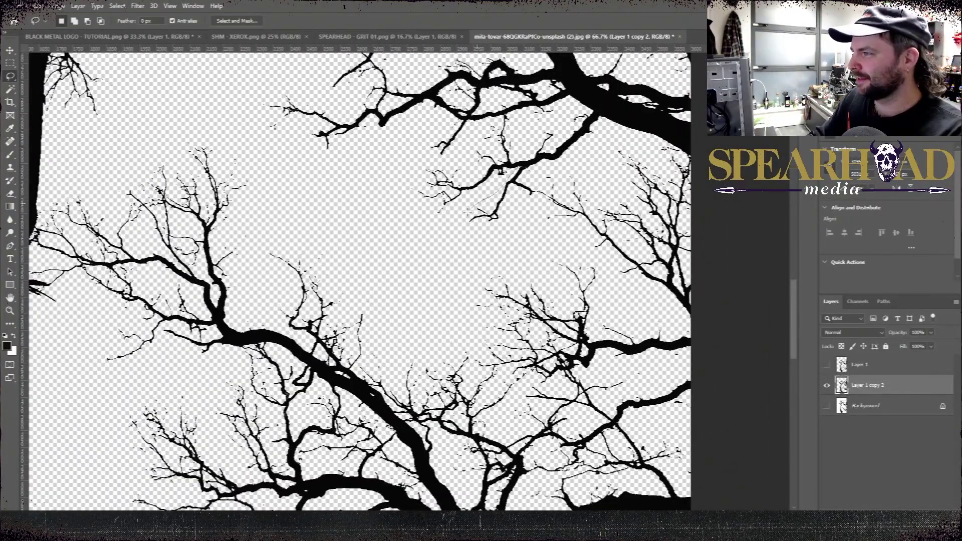
pyautogui.scroll(-10, 361, 281)
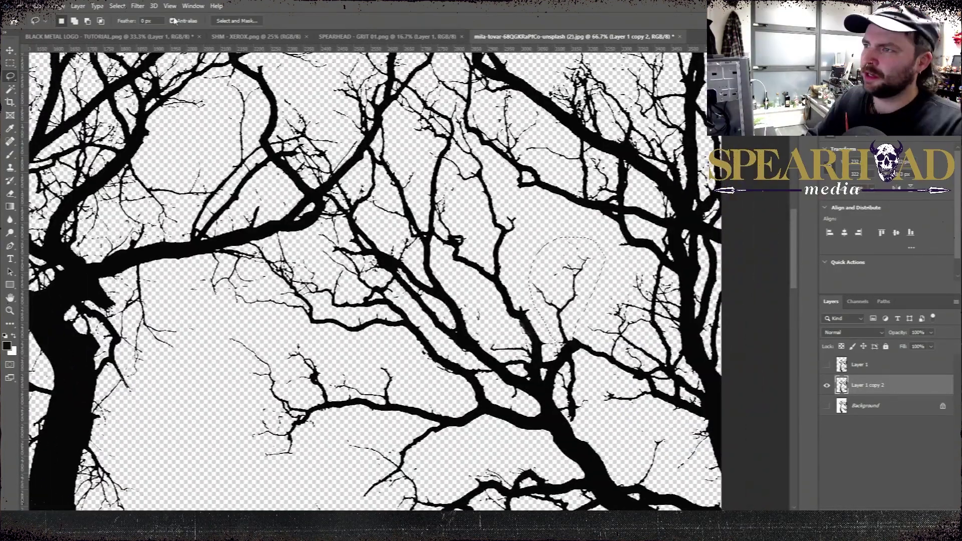
# Paste the forked twig into the logo, enlarge and rotate it, and attach it to the lower end of the left outer branch.
pyautogui.click(111, 36)
pyautogui.hotkey('ctrl', 'v')
pyautogui.hotkey('ctrl', 't')
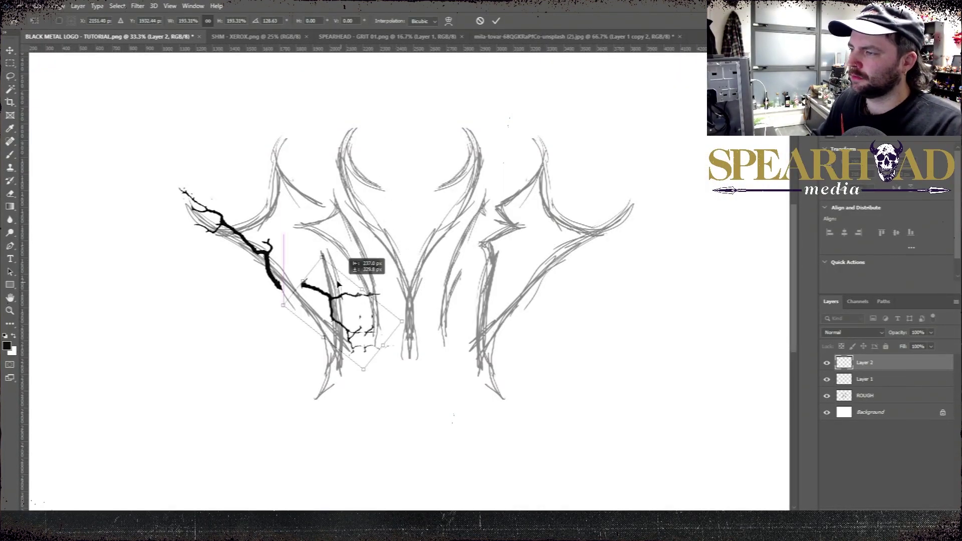
pyautogui.press('Return')
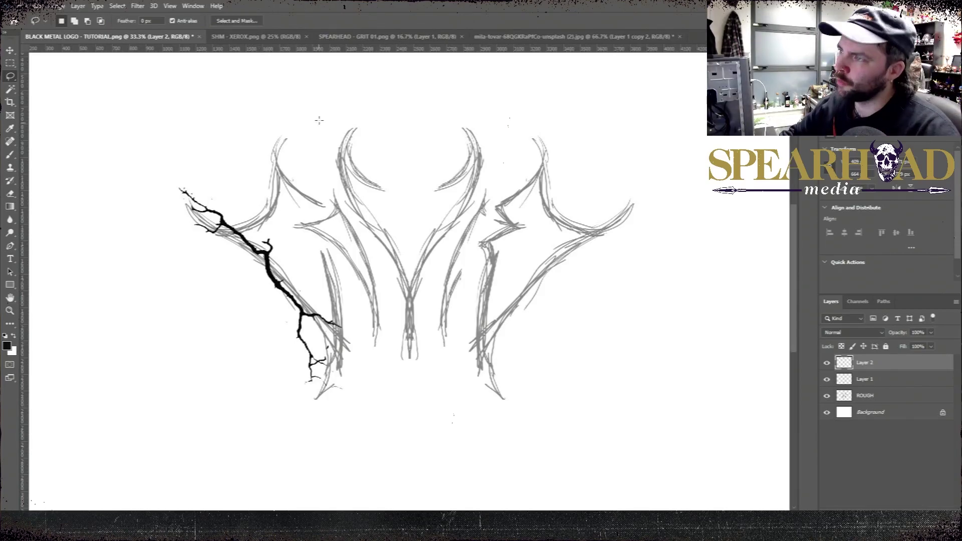
# Copy a long branch from the upper part of the tree photo into the logo document as a new layer.
pyautogui.hotkey('ctrl', 'shift', 'Tab')
pyautogui.scroll(10, 336, 281)
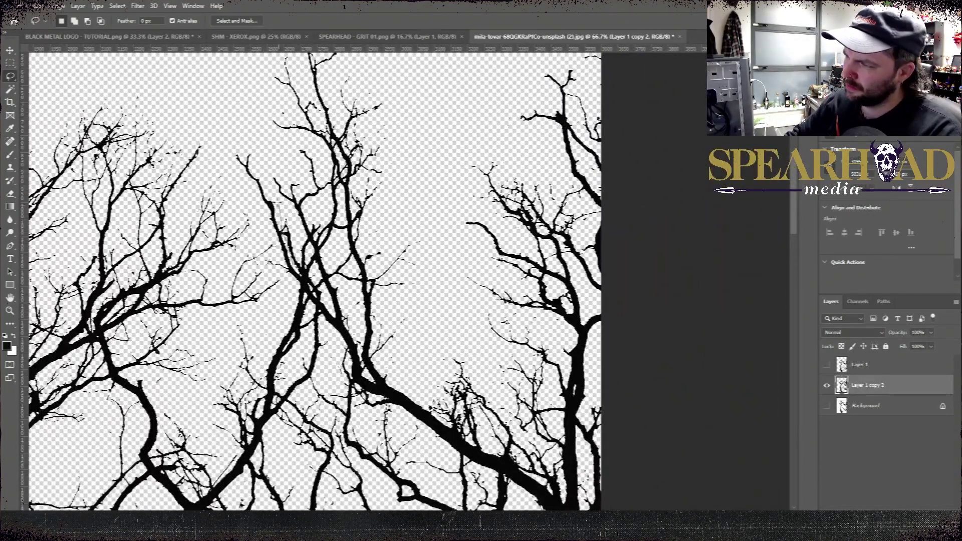
pyautogui.hotkey('ctrl', 'c')
pyautogui.hotkey('ctrl', 'Tab')
pyautogui.hotkey('ctrl', 'v')
# Enlarge, flip and rotate the long branch and fit it along the left arm of the sketch's central V.
pyautogui.hotkey('ctrl', 't')
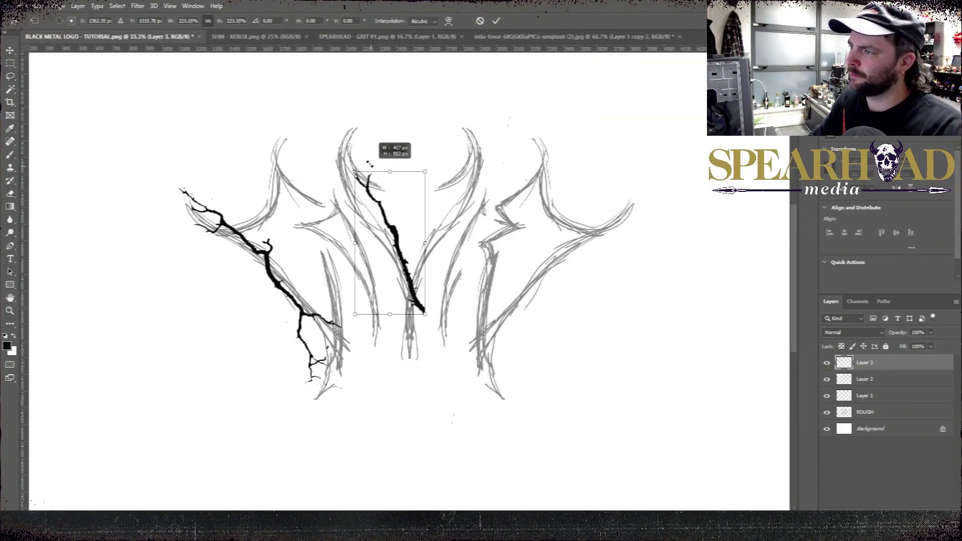
pyautogui.click(38, 6)
pyautogui.moveTo(65, 231)
pyautogui.click(200, 346)
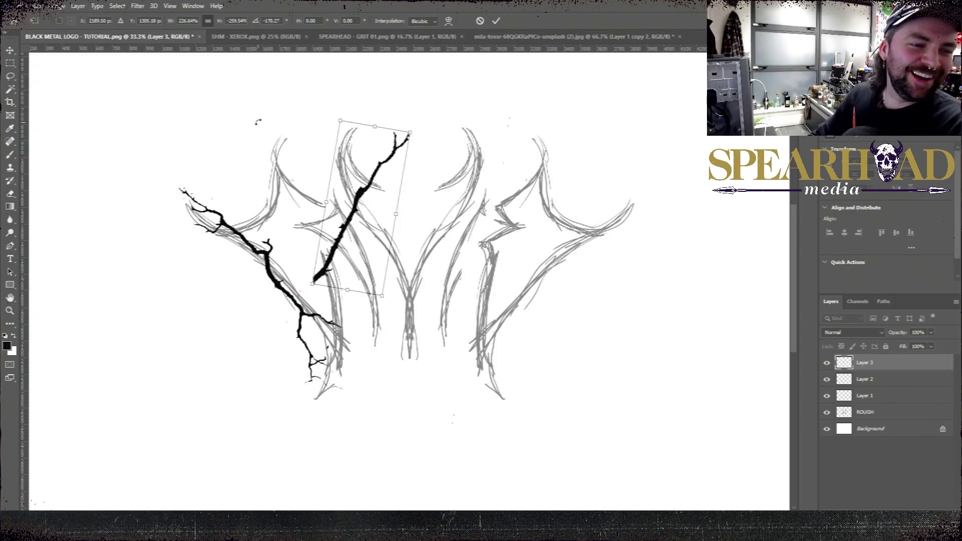
pyautogui.moveTo(258, 123); pyautogui.dragTo(239, 263)
pyautogui.moveTo(436, 186); pyautogui.dragTo(435, 183)
pyautogui.press('Return')
# Scale up Layer 1 and Layer 2, the two left outer wing branches, together slightly.
pyautogui.keyDown('ctrl'); pyautogui.click(874, 380); pyautogui.keyUp('ctrl')
pyautogui.click(874, 380)
pyautogui.keyDown('ctrl'); pyautogui.click(873, 395); pyautogui.keyUp('ctrl')
pyautogui.hotkey('ctrl', 't')
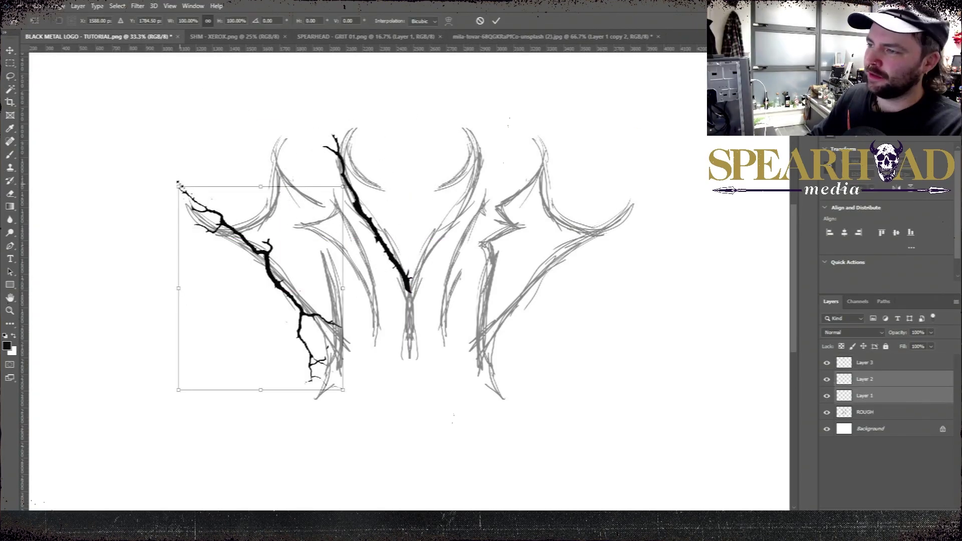
# Make a thicker version of the tree photo's branches by filling them with black at 100% opacity on a new layer.
pyautogui.hotkey('ctrl', 'Tab')
pyautogui.hotkey('ctrl', 'Tab')
pyautogui.hotkey('ctrl', 'Tab')
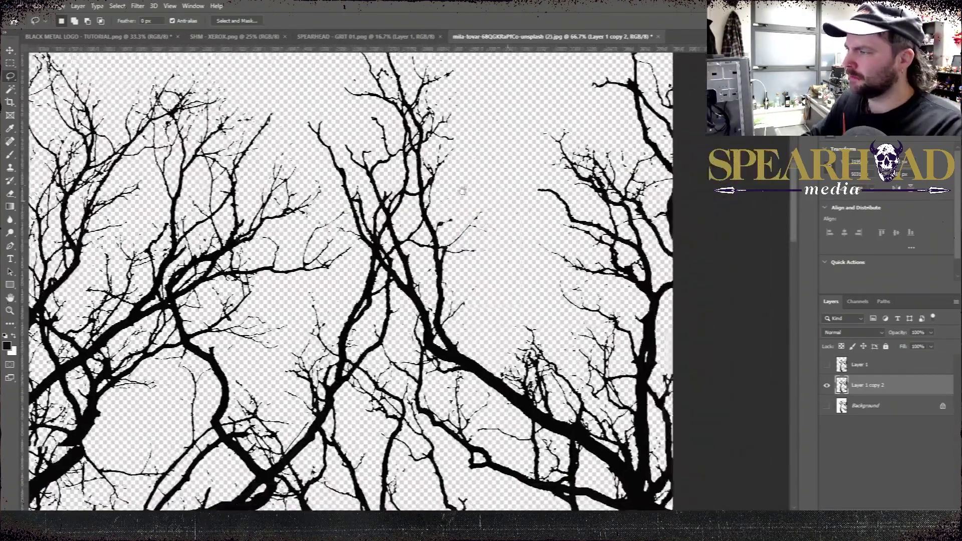
pyautogui.scroll(-10, 475, 212)
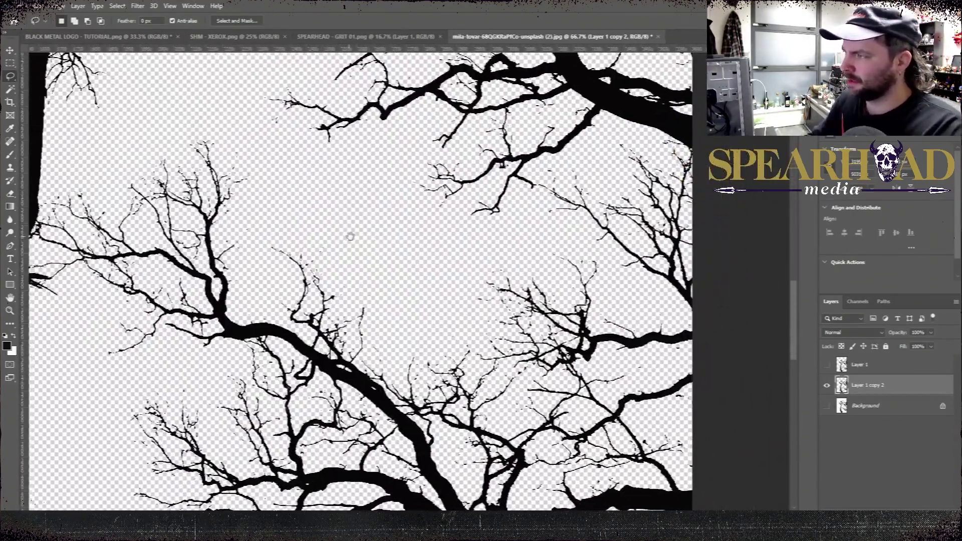
pyautogui.scroll(-12, 475, 212)
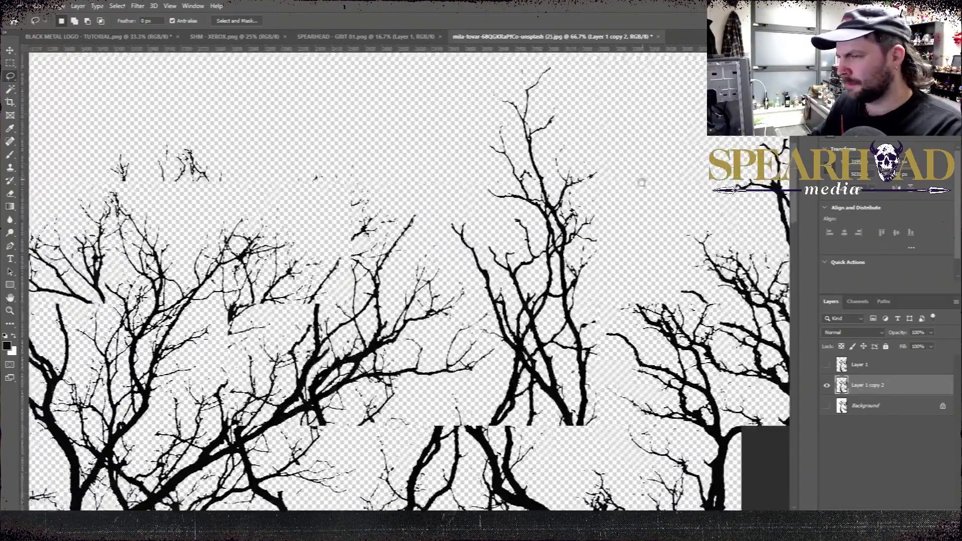
pyautogui.moveTo(642, 182); pyautogui.dragTo(747, 125)
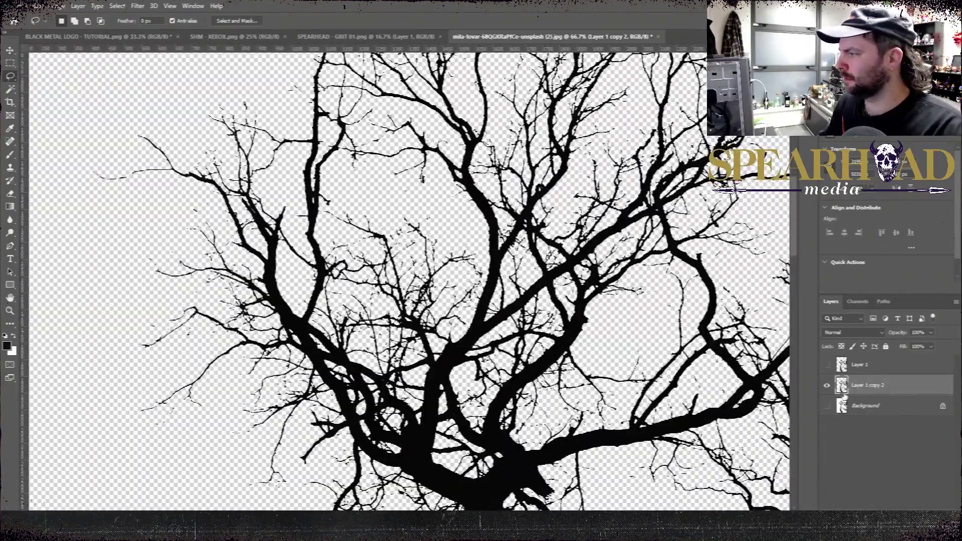
pyautogui.hotkey('ctrl', 'alt', 'shift', 'r')
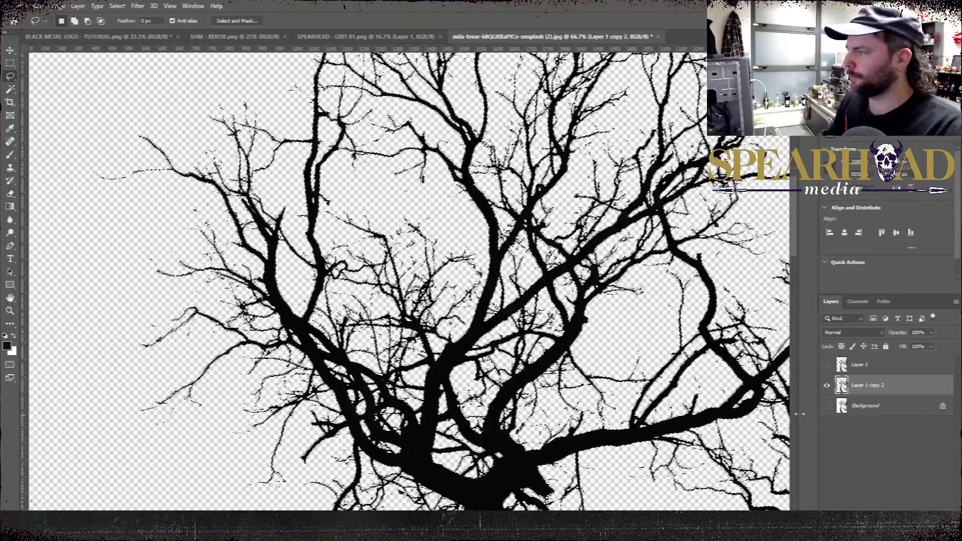
pyautogui.hotkey('shift', 'F5')
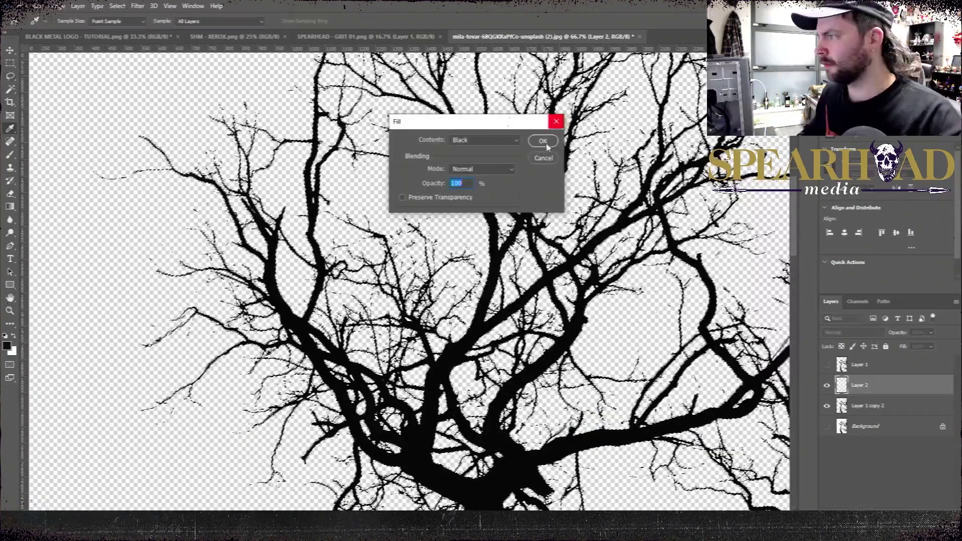
pyautogui.click(546, 145)
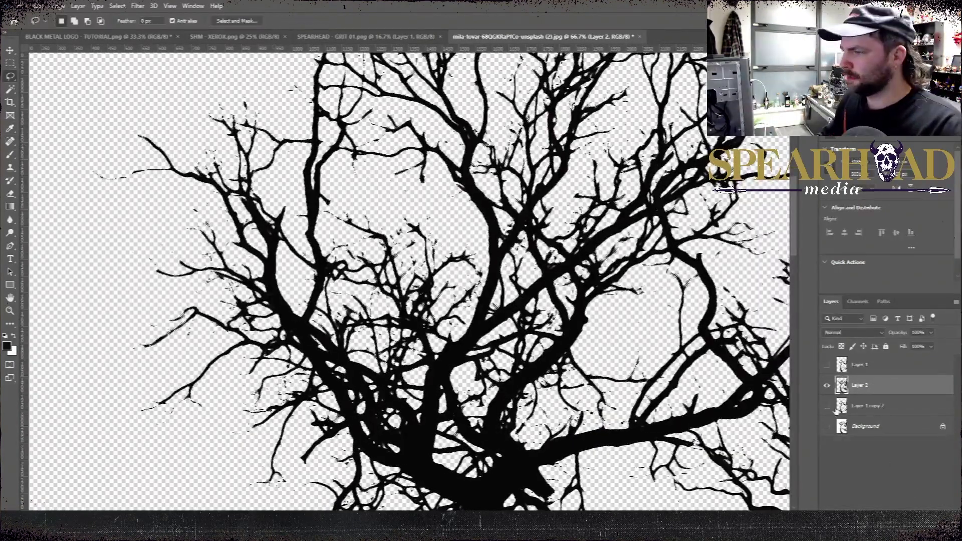
# Copy a forked branch from the thickened layer into the logo, enlarge it to about 202%, and warp it at the upper left spike.
pyautogui.moveTo(622, 381); pyautogui.dragTo(516, 173)
pyautogui.moveTo(594, 371); pyautogui.dragTo(391, 481)
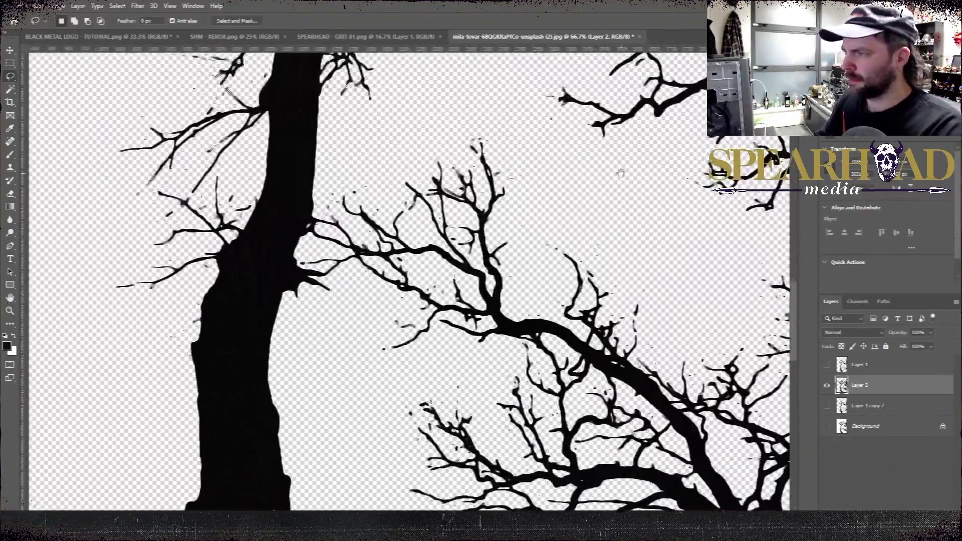
pyautogui.moveTo(431, 111); pyautogui.dragTo(431, 481)
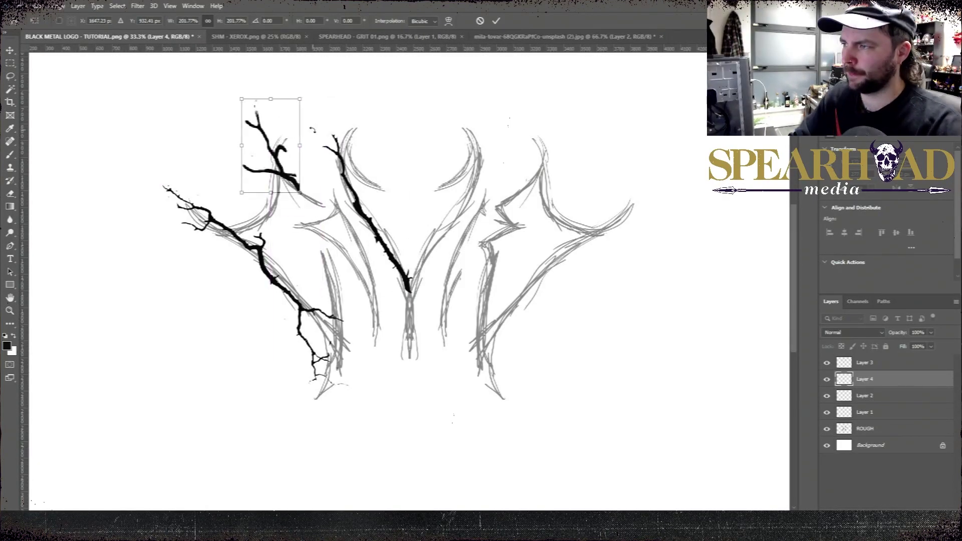
pyautogui.click(36, 6)
pyautogui.click(266, 301)
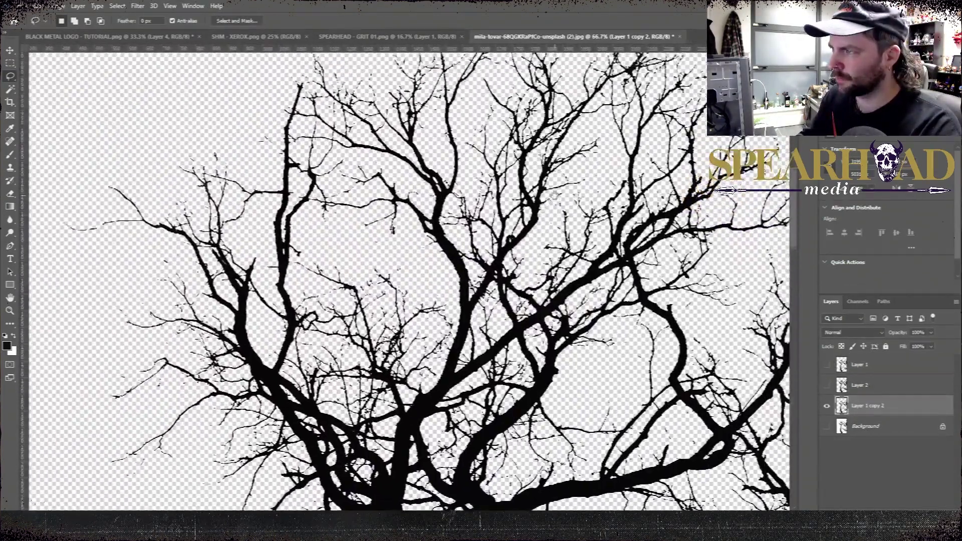
# Copy a slim branch from Layer 1 copy 2 into the logo, scale it to about 147% and flip it horizontally.
pyautogui.moveTo(555, 195); pyautogui.dragTo(503, 210)
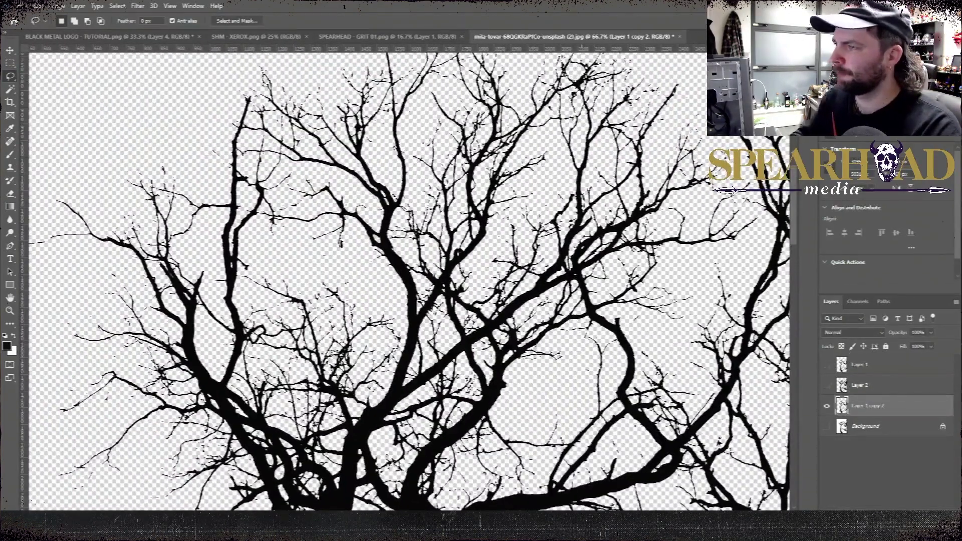
pyautogui.scroll(3, 409, 278)
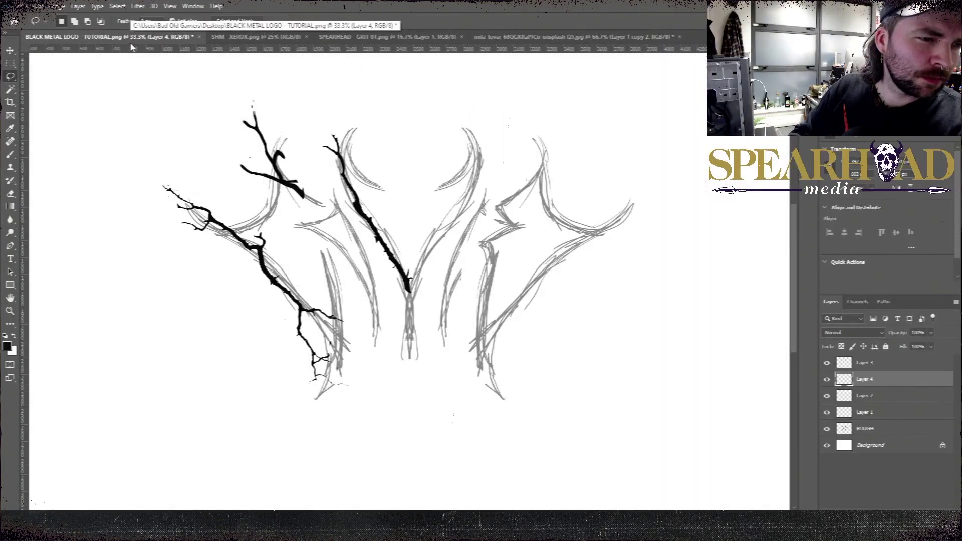
pyautogui.hotkey('ctrl', 't')
pyautogui.moveTo(405, 201); pyautogui.dragTo(394, 180)
pyautogui.click(37, 6)
pyautogui.moveTo(55, 229)
pyautogui.click(224, 346)
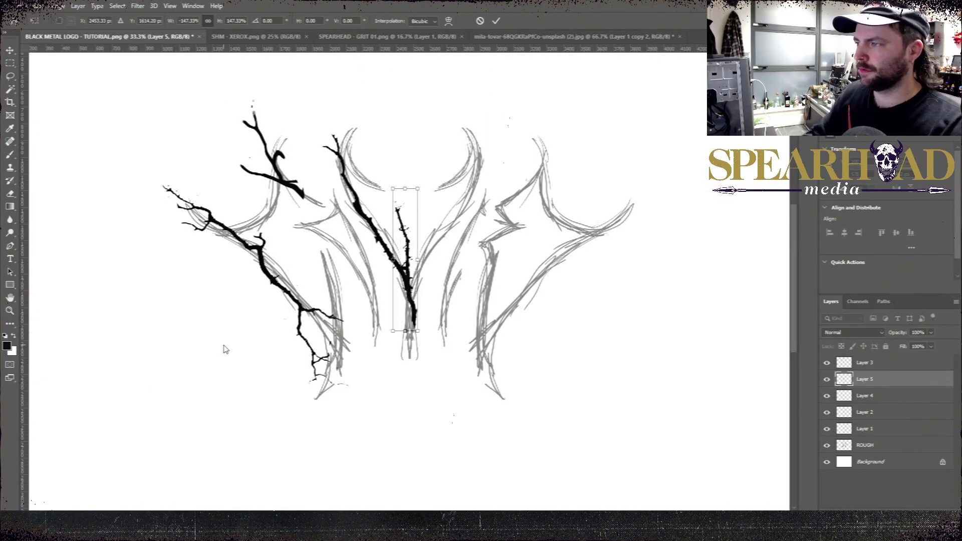
# Rotate and move the slim branch onto the sketch's left inner vertical stroke, and warp it to follow the curve.
pyautogui.moveTo(321, 246); pyautogui.dragTo(321, 245)
pyautogui.moveTo(310, 210); pyautogui.dragTo(339, 208)
pyautogui.moveTo(329, 234); pyautogui.dragTo(329, 248)
pyautogui.press('Return')
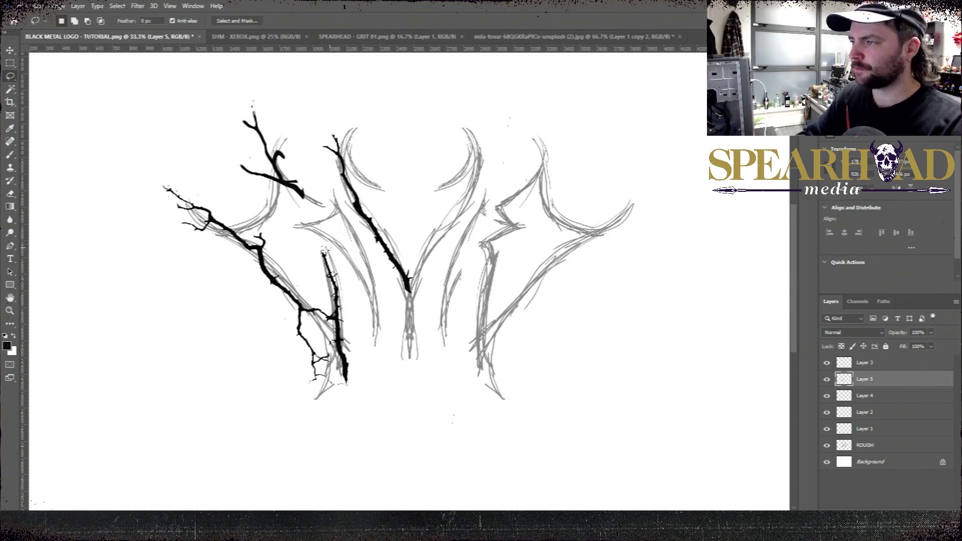
pyautogui.hotkey('ctrl', 't')
pyautogui.click(38, 6)
pyautogui.click(173, 303)
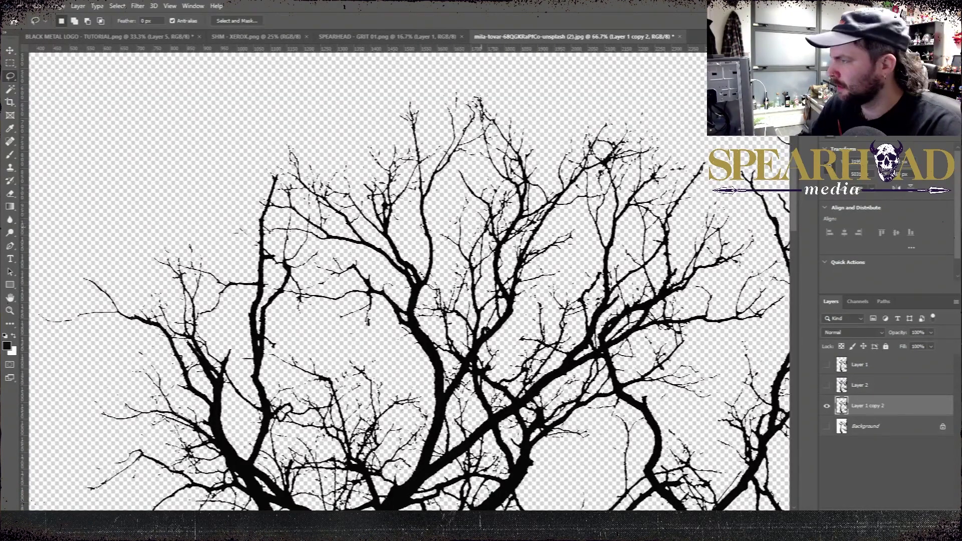
# Copy another twiggy branch into the logo, flip it vertically and fit it as a stem below the central V branch.
pyautogui.hotkey('ctrl', '+')
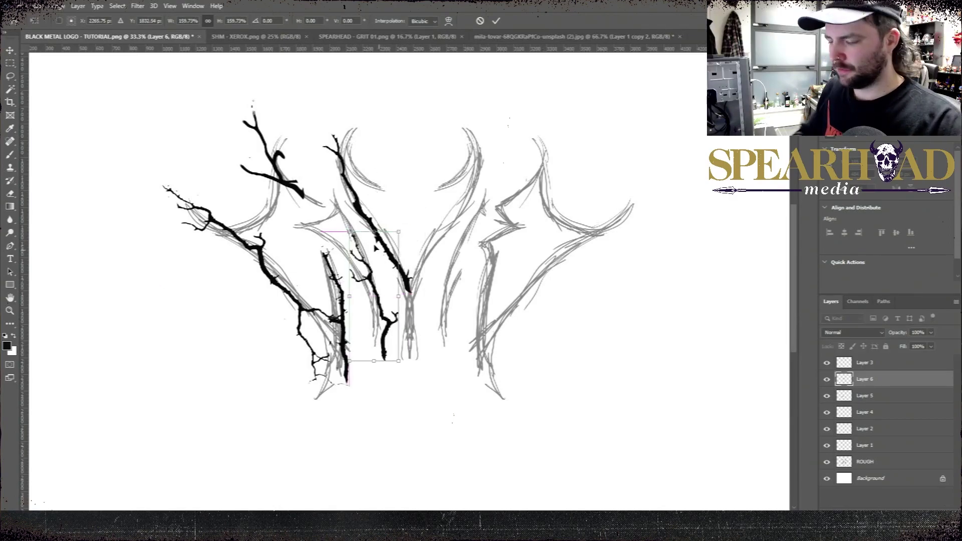
pyautogui.moveTo(377, 248); pyautogui.dragTo(406, 306)
pyautogui.click(38, 6)
pyautogui.moveTo(101, 234)
pyautogui.click(191, 397)
pyautogui.moveTo(440, 235)
pyautogui.mouseDown()
pyautogui.moveTo(384, 223)
pyautogui.moveTo(392, 224)
pyautogui.mouseUp()
pyautogui.moveTo(389, 291); pyautogui.dragTo(401, 248)
pyautogui.moveTo(402, 213); pyautogui.dragTo(412, 214)
pyautogui.press('Return')
pyautogui.press('e')
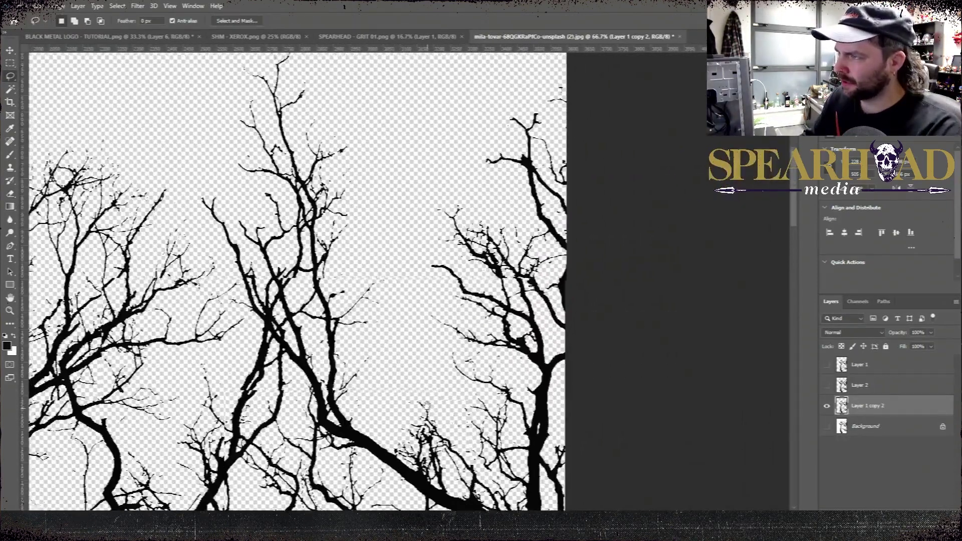
# Copy a forked branch from the top of the tree photo into the logo, flip it horizontally and place it over the upper left wing curve.
pyautogui.moveTo(341, 95); pyautogui.dragTo(251, 132)
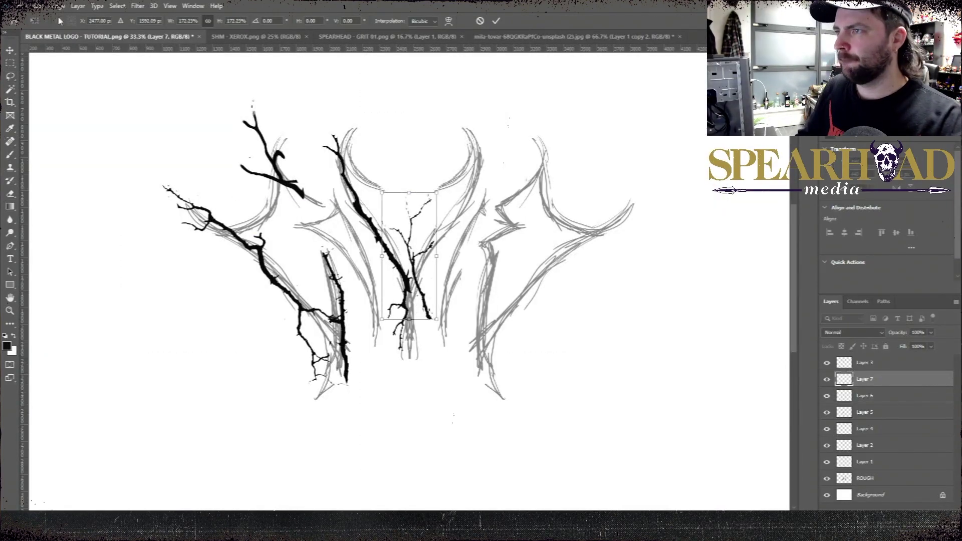
pyautogui.click(38, 6)
pyautogui.moveTo(75, 229)
pyautogui.click(208, 343)
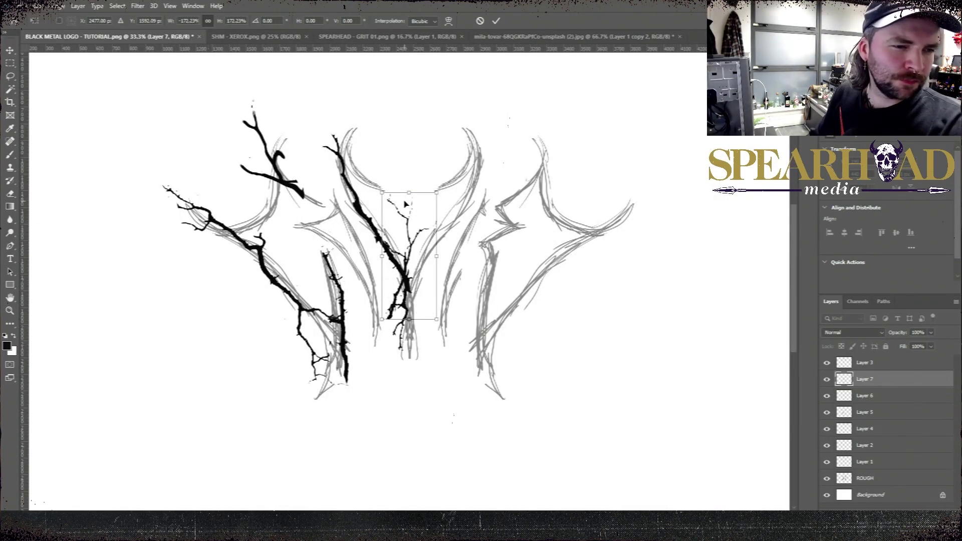
pyautogui.moveTo(382, 192); pyautogui.dragTo(374, 174)
pyautogui.moveTo(451, 155); pyautogui.dragTo(485, 181)
pyautogui.moveTo(449, 192)
pyautogui.mouseDown()
pyautogui.moveTo(305, 160)
pyautogui.moveTo(305, 144)
pyautogui.mouseUp()
pyautogui.press('Return')
# Warp the new forked branch so it curves between the left outer wing branch and the upper left spike.
pyautogui.click(37, 6)
pyautogui.click(188, 292)
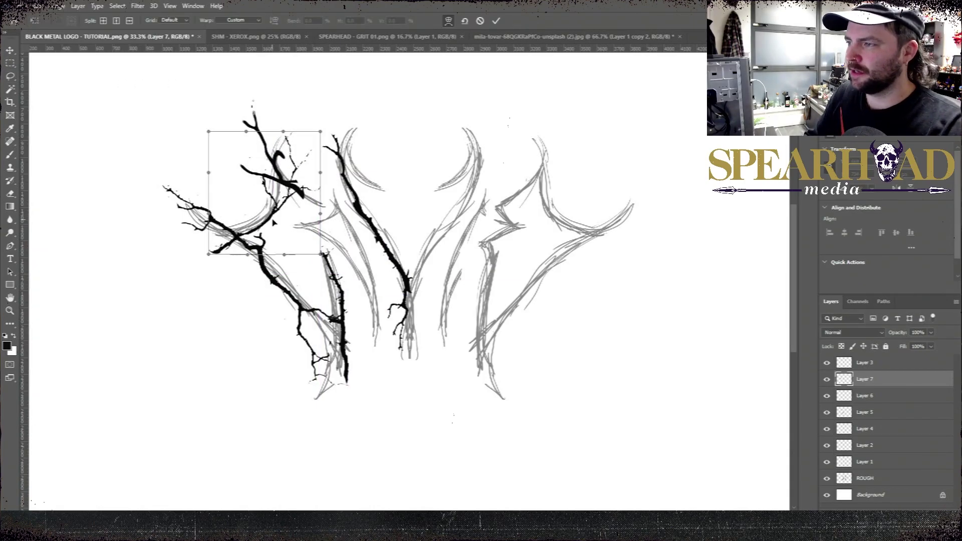
pyautogui.moveTo(210, 253); pyautogui.dragTo(223, 227)
pyautogui.moveTo(267, 186); pyautogui.dragTo(299, 161)
pyautogui.press('Return')
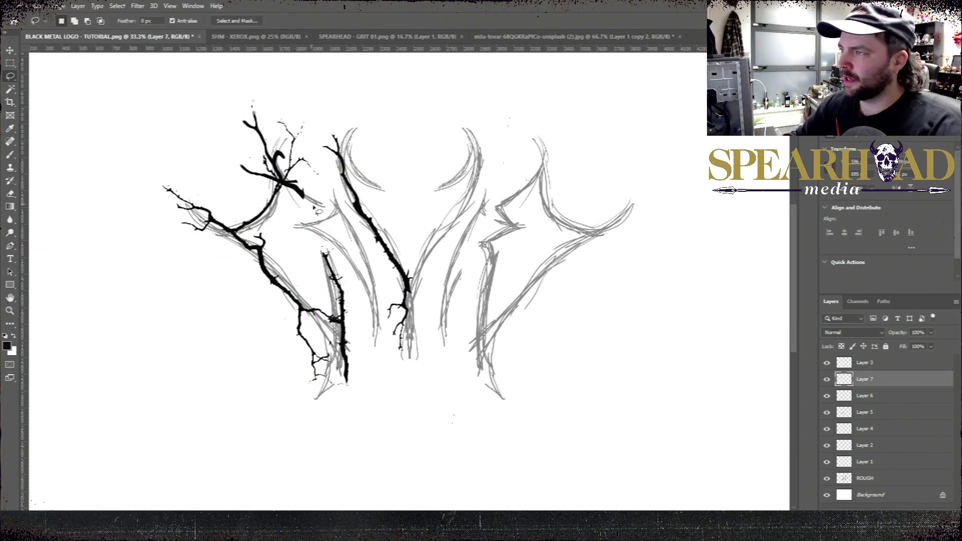
# Copy a small forked twig from the tree photo into the logo, and rotate and fit it beside the top of the central V branch.
pyautogui.click(574, 37)
pyautogui.moveTo(521, 441)
pyautogui.mouseDown()
pyautogui.moveTo(497, 281)
pyautogui.moveTo(540, 114)
pyautogui.mouseUp()
pyautogui.moveTo(575, 292); pyautogui.dragTo(543, 264)
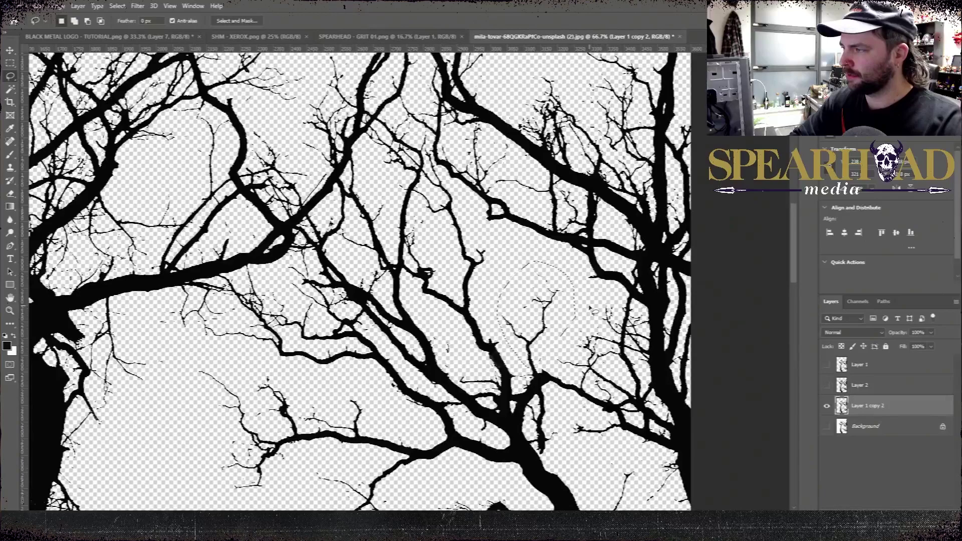
pyautogui.hotkey('ctrl', 'c')
pyautogui.click(151, 37)
pyautogui.hotkey('ctrl', 'v')
pyautogui.hotkey('ctrl', 't')
pyautogui.moveTo(424, 257)
pyautogui.mouseDown()
pyautogui.moveTo(467, 189)
pyautogui.moveTo(441, 249)
pyautogui.moveTo(405, 103)
pyautogui.mouseUp()
pyautogui.moveTo(423, 75); pyautogui.dragTo(431, 198)
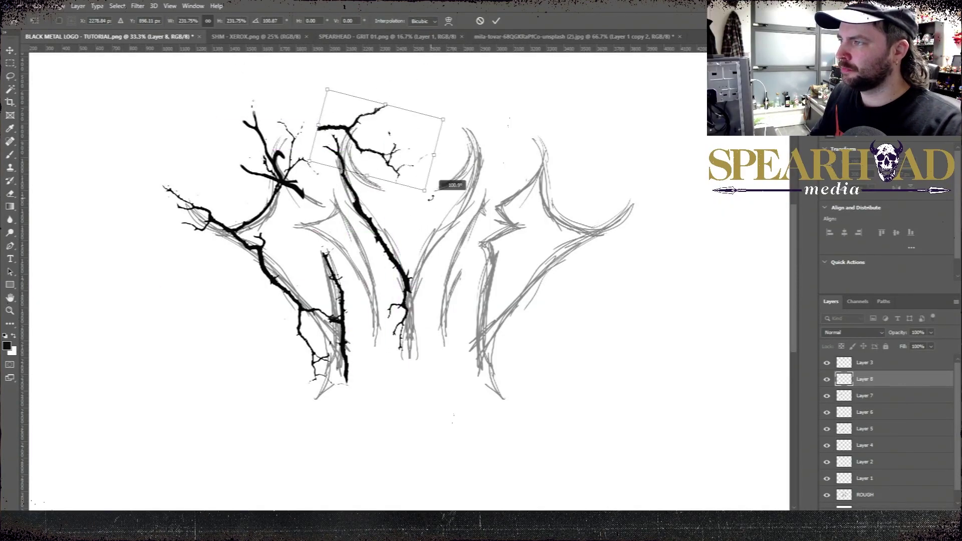
pyautogui.press('Return')
pyautogui.press('e')
# Outline a thin twiggy branch in the lower part of the tree photo with the Lasso and copy it.
pyautogui.hotkey('ctrl', 'shift', 'Tab')
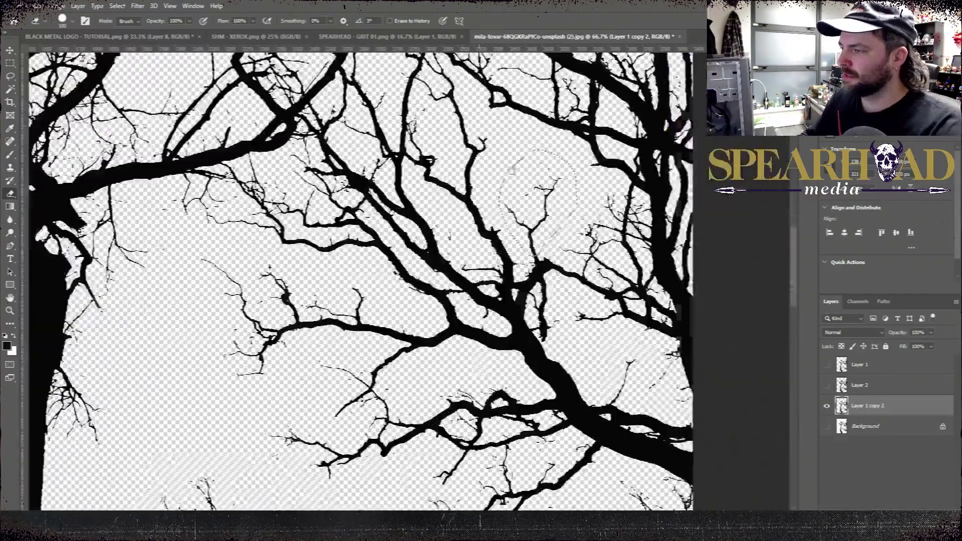
pyautogui.press('l')
pyautogui.moveTo(512, 170); pyautogui.dragTo(488, 80)
pyautogui.moveTo(331, 451); pyautogui.dragTo(464, 225)
pyautogui.moveTo(410, 307)
pyautogui.mouseDown()
pyautogui.moveTo(346, 152)
pyautogui.moveTo(421, 92)
pyautogui.mouseUp()
pyautogui.moveTo(395, 317); pyautogui.dragTo(307, 402)
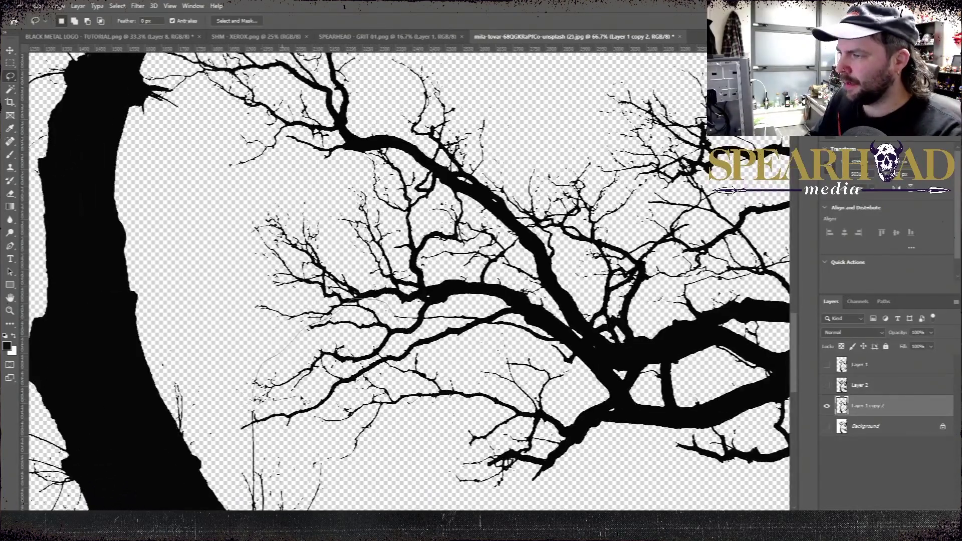
pyautogui.hotkey('ctrl', 'c')
# Paste the branch into the logo, scale it to about 143%, rotate it about 77° and place it along the left inner curve.
pyautogui.click(146, 36)
pyautogui.hotkey('ctrl', 'v')
pyautogui.hotkey('ctrl', 't')
pyautogui.moveTo(451, 255); pyautogui.dragTo(488, 234)
pyautogui.moveTo(494, 221); pyautogui.dragTo(489, 322)
pyautogui.moveTo(456, 245); pyautogui.dragTo(370, 217)
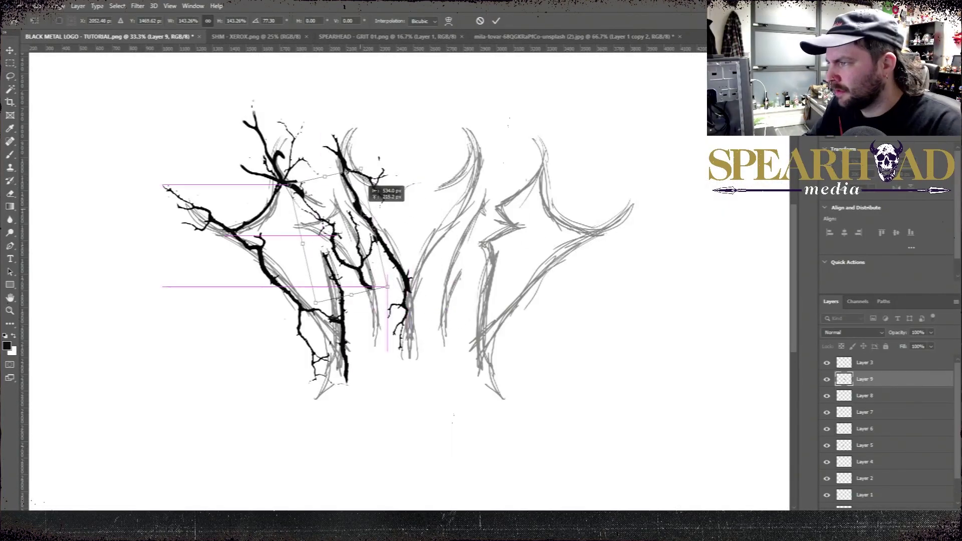
# Warp the pasted branch so it follows the sketch's left inner curve down to the curve's lower end.
pyautogui.click(38, 6)
pyautogui.click(171, 303)
pyautogui.moveTo(293, 190); pyautogui.dragTo(279, 224)
pyautogui.moveTo(391, 293); pyautogui.dragTo(390, 310)
pyautogui.moveTo(372, 294); pyautogui.dragTo(378, 327)
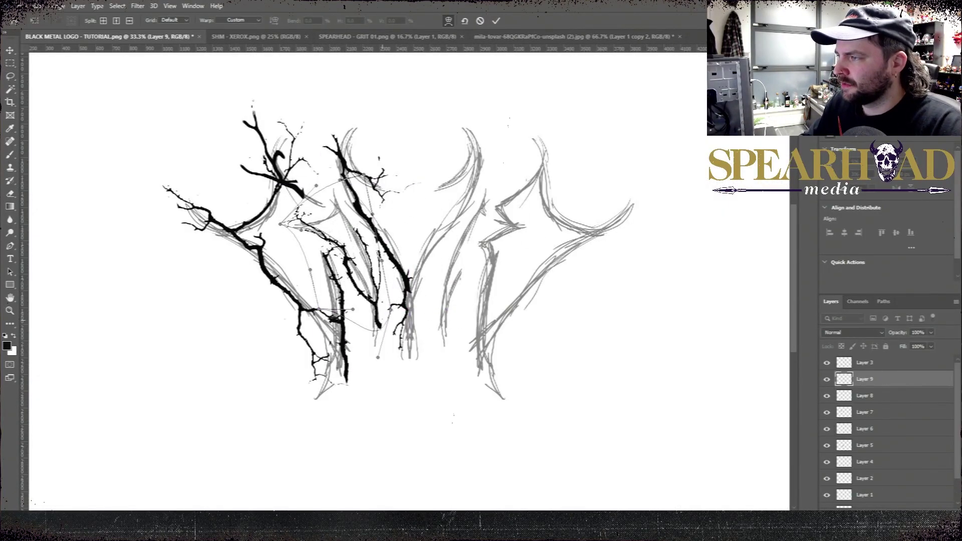
pyautogui.moveTo(343, 262); pyautogui.dragTo(348, 265)
pyautogui.press('Return')
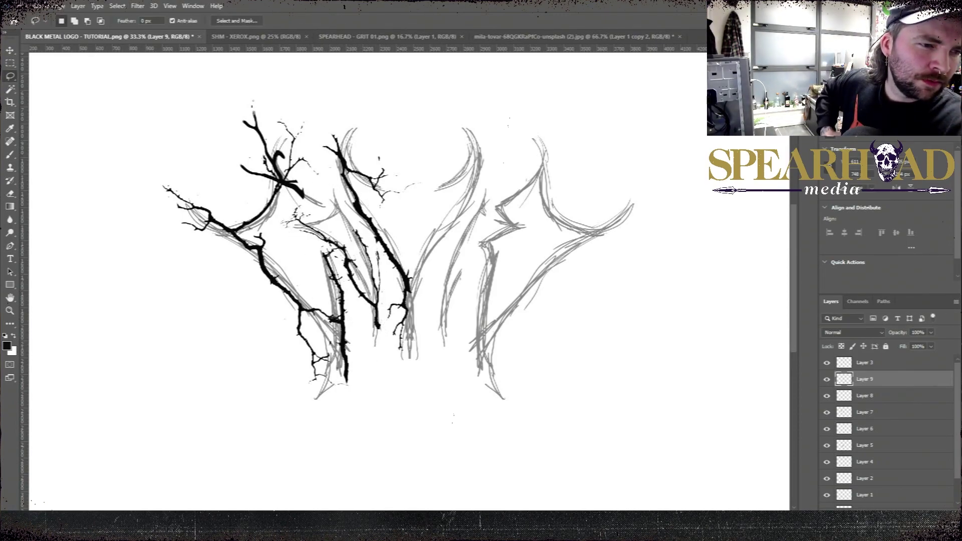
# Copy another forked branch from the tree photo into the logo's empty lower left area, scale it to about 147%, rotate it and flip it vertically.
pyautogui.click(503, 39)
pyautogui.moveTo(90, 173); pyautogui.dragTo(170, 221)
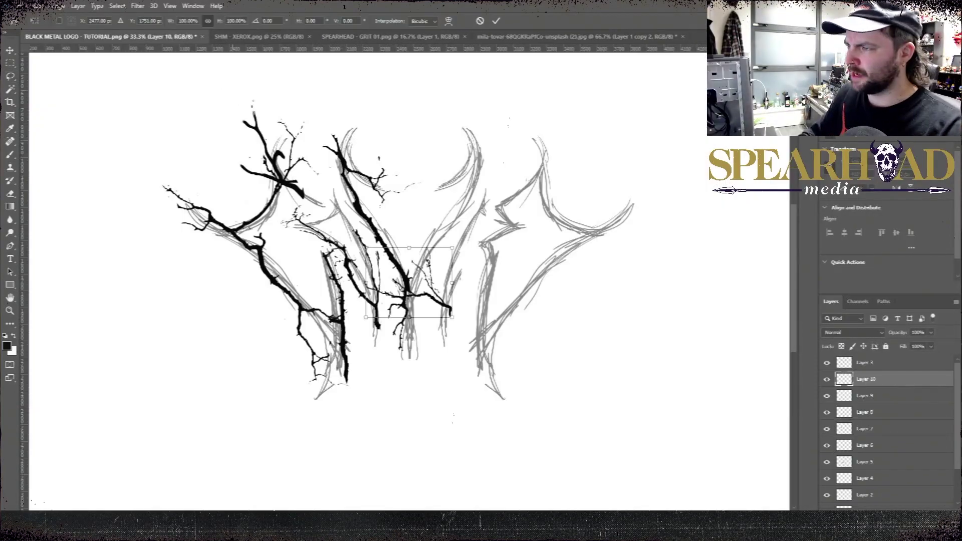
pyautogui.moveTo(511, 227); pyautogui.dragTo(520, 270)
pyautogui.moveTo(467, 252); pyautogui.dragTo(247, 323)
pyautogui.moveTo(235, 245); pyautogui.dragTo(262, 411)
pyautogui.click(38, 6)
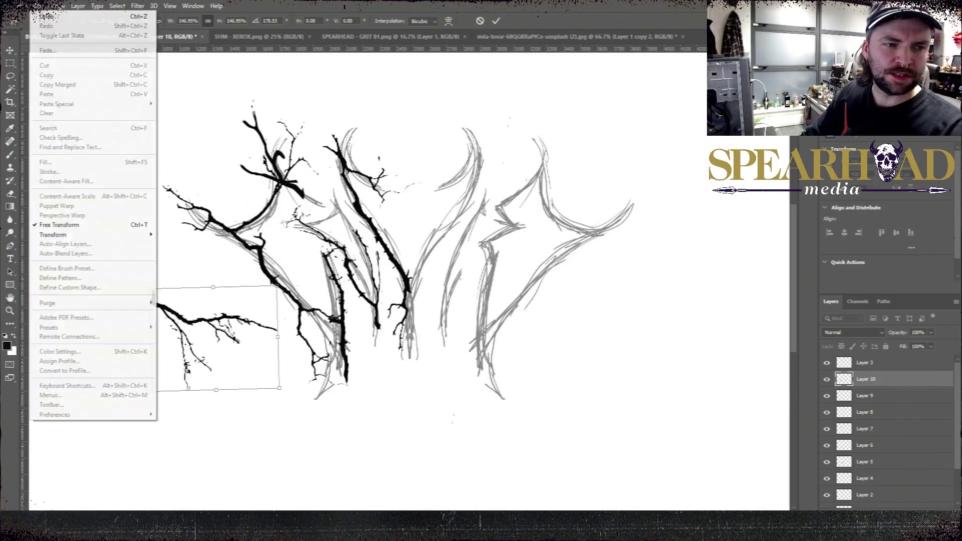
pyautogui.moveTo(53, 235)
pyautogui.click(183, 402)
pyautogui.press('Return')
# Duplicate the spare forked branch layer, move the copy below the original and erase the copy's upper twigs.
pyautogui.rightClick(875, 380)
pyautogui.click(782, 176)
pyautogui.press('v')
pyautogui.moveTo(213, 351); pyautogui.dragTo(238, 444)
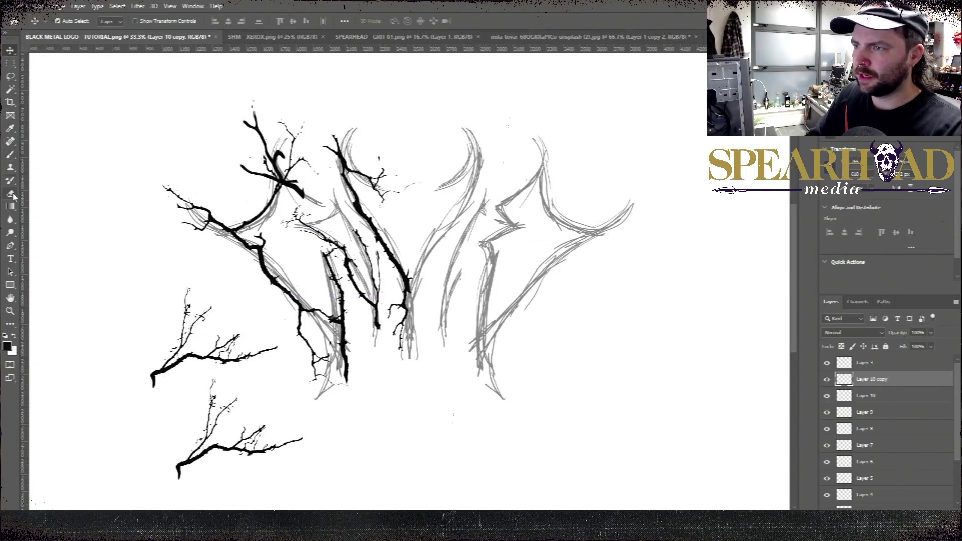
pyautogui.press('e')
pyautogui.moveTo(215, 385); pyautogui.dragTo(234, 430)
# Flip the trimmed branch copy vertically, rotate it about 58° and place it on the left inner stroke beside the central V branch.
pyautogui.click(38, 6)
pyautogui.moveTo(100, 235)
pyautogui.click(183, 402)
pyautogui.hotkey('ctrl', 't')
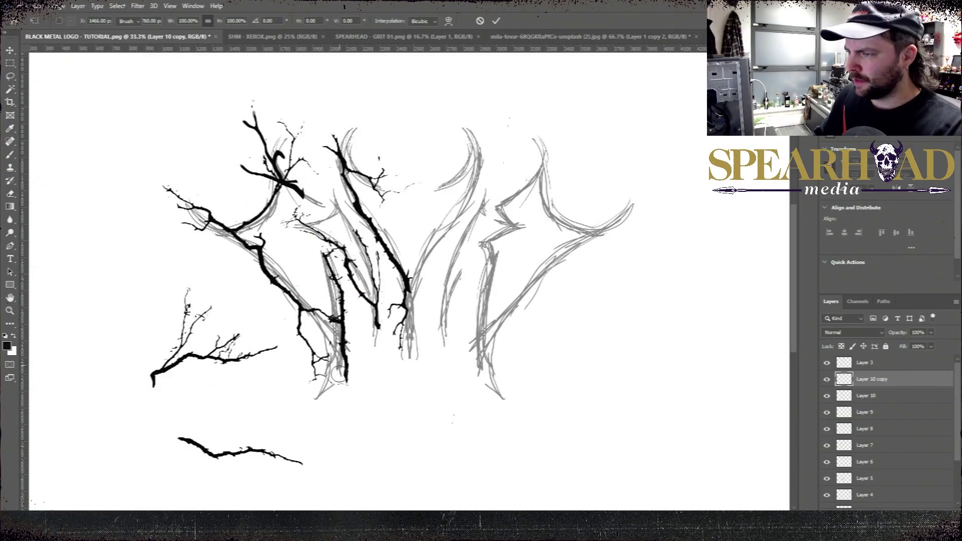
pyautogui.moveTo(335, 431); pyautogui.dragTo(315, 374)
pyautogui.moveTo(275, 428)
pyautogui.mouseDown()
pyautogui.moveTo(384, 176)
pyautogui.moveTo(420, 288)
pyautogui.mouseUp()
pyautogui.moveTo(361, 216); pyautogui.dragTo(353, 236)
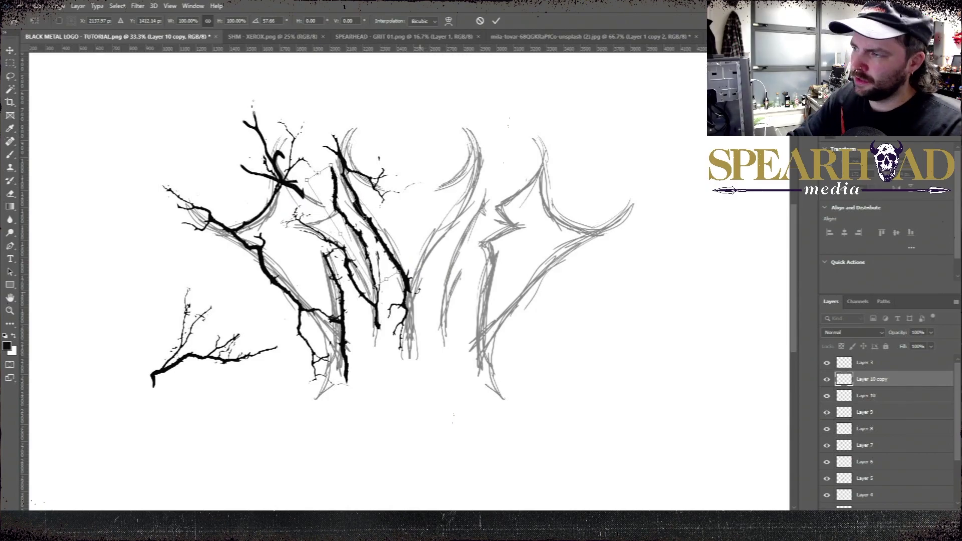
pyautogui.press('Return')
# Duplicate the spare forked branch layer again and move the new copy below the original.
pyautogui.click(827, 363)
pyautogui.click(827, 363)
pyautogui.rightClick(876, 396)
pyautogui.click(782, 156)
pyautogui.press('v')
pyautogui.moveTo(169, 386); pyautogui.dragTo(196, 470)
# Copy a twig from the second spare branch, rotate it onto the top of the left inner stroke and erase its overhanging end.
pyautogui.press('l')
pyautogui.hotkey('ctrl', 't')
pyautogui.moveTo(296, 442); pyautogui.dragTo(345, 214)
pyautogui.moveTo(379, 184); pyautogui.dragTo(366, 162)
pyautogui.press('Return')
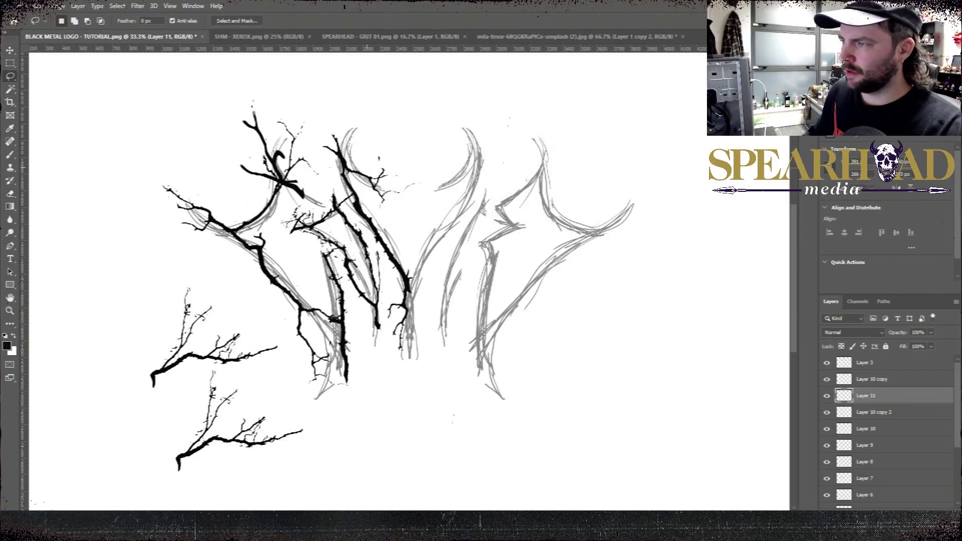
pyautogui.press('e')
pyautogui.moveTo(352, 201); pyautogui.dragTo(346, 204)
# Hide the ROUGH sketch layer and move the two spare branch layers to the top of the layer stack.
pyautogui.scroll(-5, 865, 483)
pyautogui.click(827, 483)
pyautogui.scroll(3, 832, 452)
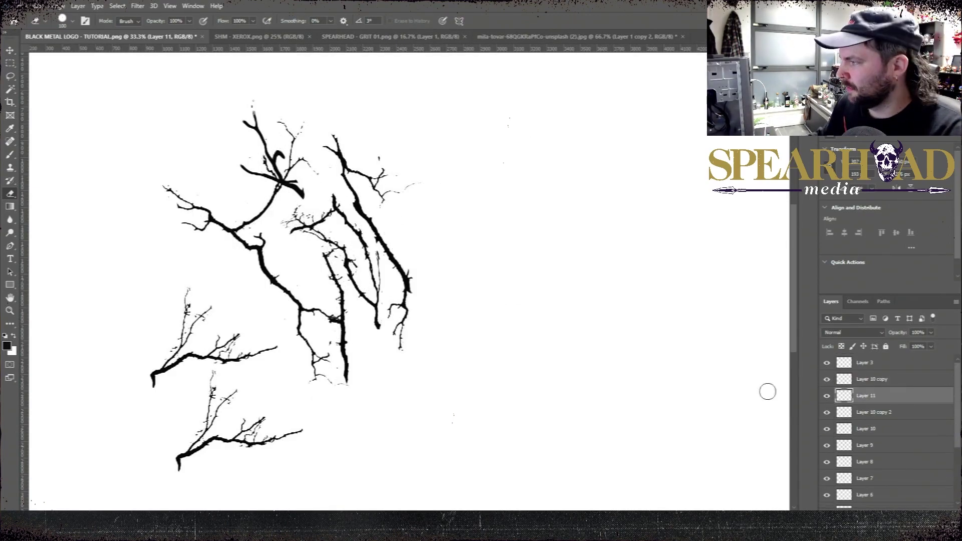
pyautogui.click(827, 430)
pyautogui.click(866, 429)
pyautogui.moveTo(866, 421); pyautogui.dragTo(866, 355)
# Merge all the placed logo branch layers into one layer, leaving out the spare branches and the rough sketch.
pyautogui.click(866, 396)
pyautogui.keyDown('shift'); pyautogui.click(865, 467); pyautogui.keyUp('shift')
pyautogui.hotkey('ctrl', 'e')
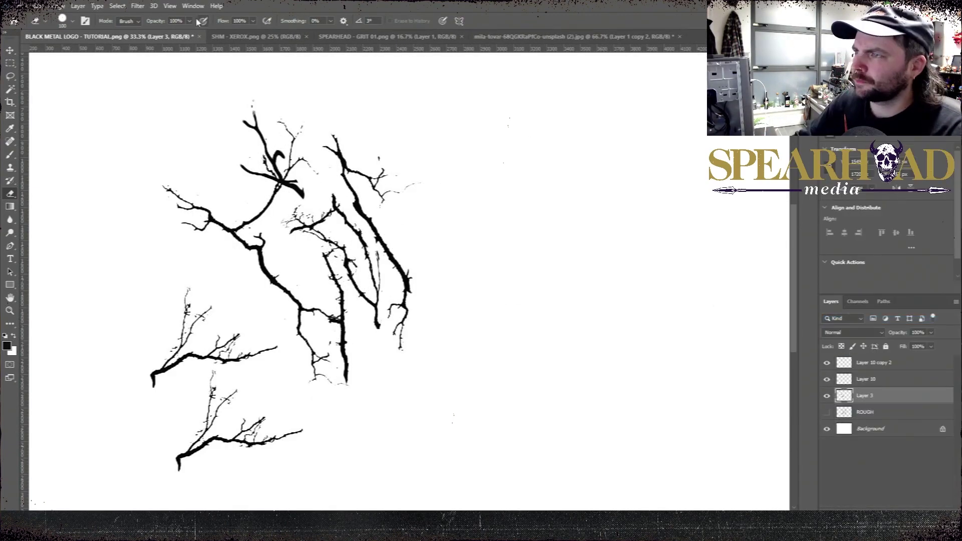
# Use Liquify on the merged branches to push the left outer branch, its stem and the upper left spike into smoother curves.
pyautogui.click(137, 6)
pyautogui.click(150, 82)
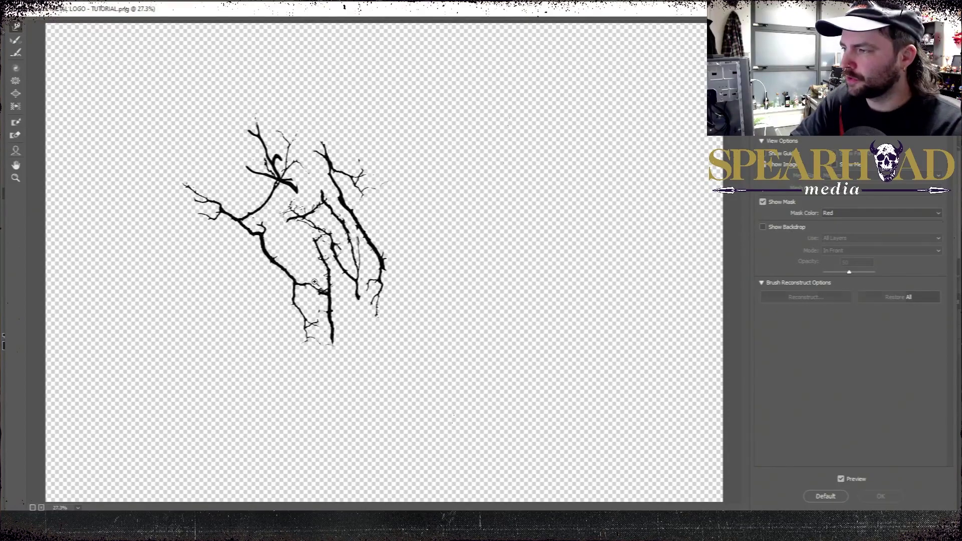
pyautogui.moveTo(249, 277); pyautogui.dragTo(272, 283)
pyautogui.moveTo(334, 325); pyautogui.dragTo(292, 313)
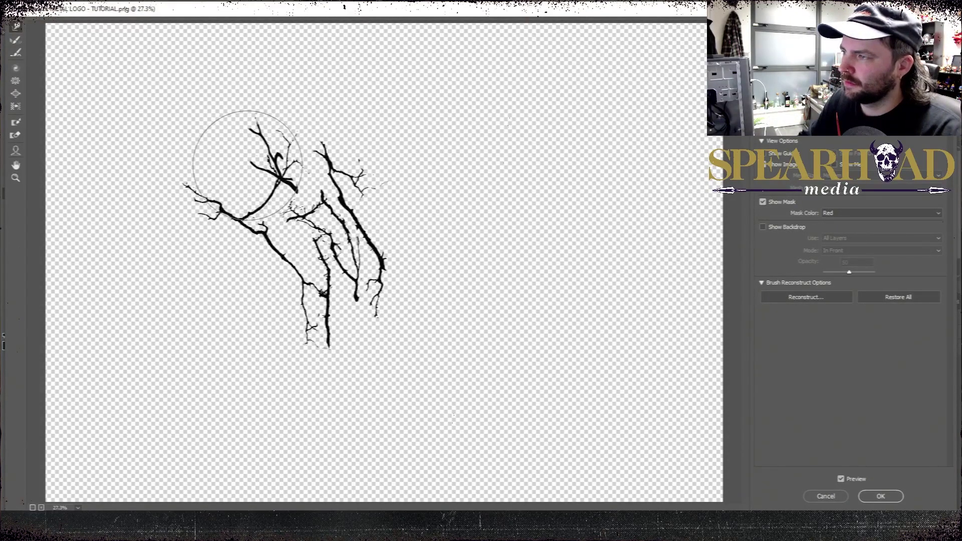
pyautogui.moveTo(247, 165); pyautogui.dragTo(258, 165)
pyautogui.press('Return')
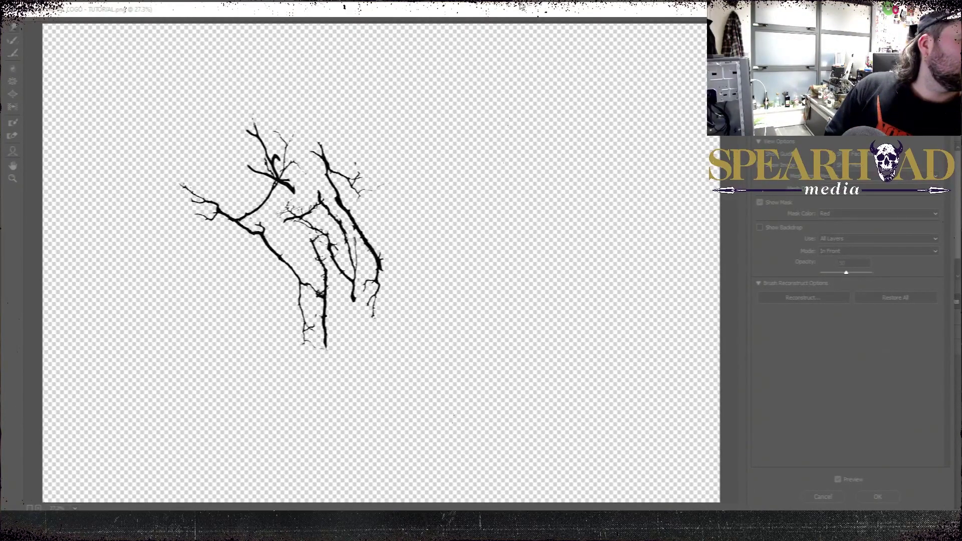
# Switch to Task Manager, end the Google Chrome task and close the Task Manager window.
pyautogui.hotkey('ctrl', 'shift', 'Escape')
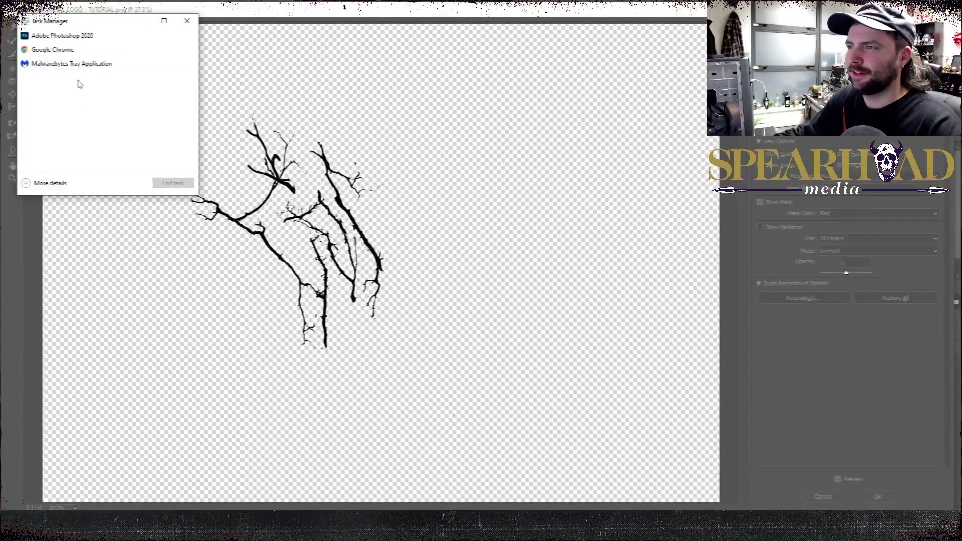
pyautogui.click(101, 53)
pyautogui.click(177, 185)
pyautogui.click(187, 21)
# Apply the Liquify changes and hide the spare branch layers Layer 10 and Layer 10 copy 2.
pyautogui.click(877, 497)
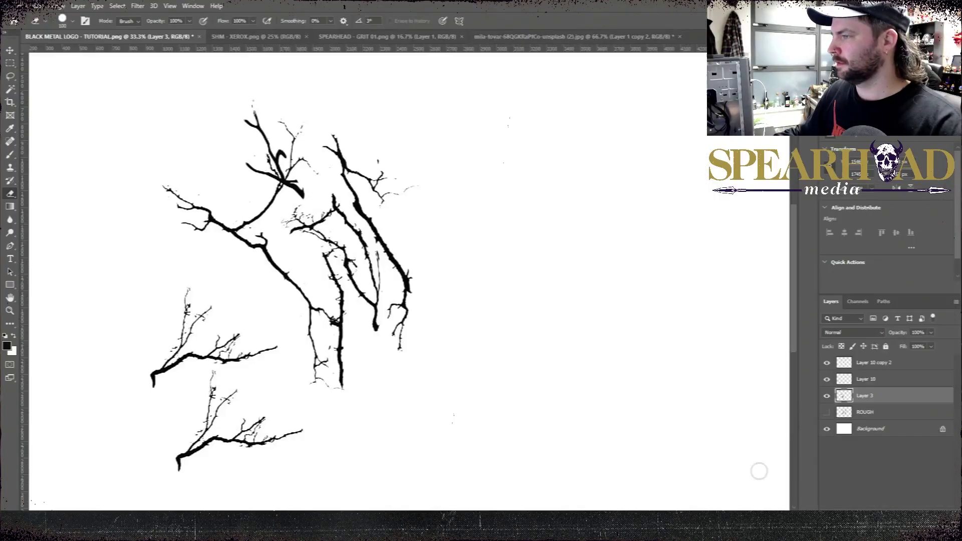
pyautogui.moveTo(827, 374); pyautogui.dragTo(827, 362)
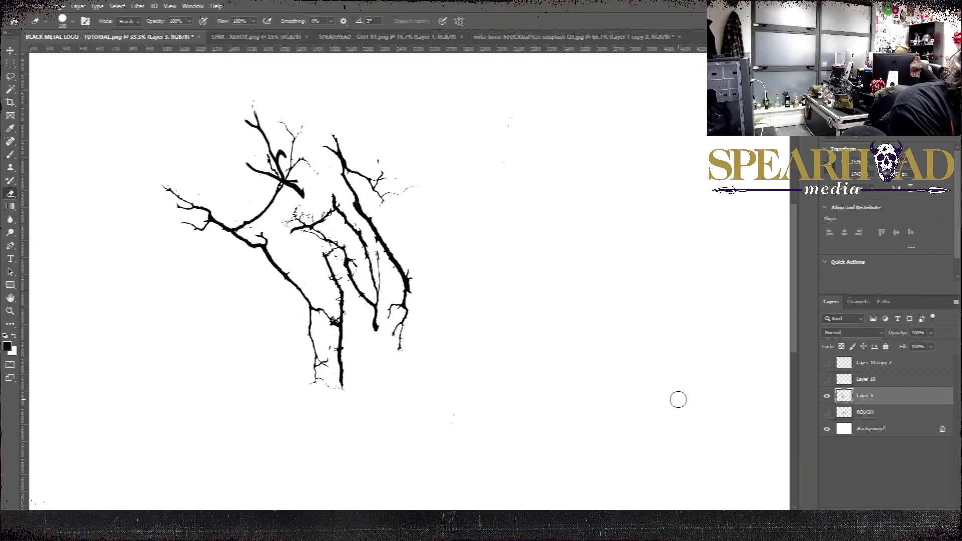
# Try mirroring the merged branches with a horizontally flipped duplicate moved to the other side, and delete that duplicate.
pyautogui.rightClick(873, 396)
pyautogui.click(772, 75)
pyautogui.press('Return')
pyautogui.click(38, 6)
pyautogui.moveTo(61, 232)
pyautogui.click(201, 384)
pyautogui.hotkey('ctrl', 't')
pyautogui.moveTo(353, 287); pyautogui.dragTo(585, 286)
pyautogui.press('Return')
pyautogui.press('Delete')
# Skew the merged branch layer so that its upper part leans slightly toward the logo's centre.
pyautogui.click(38, 6)
pyautogui.click(60, 222)
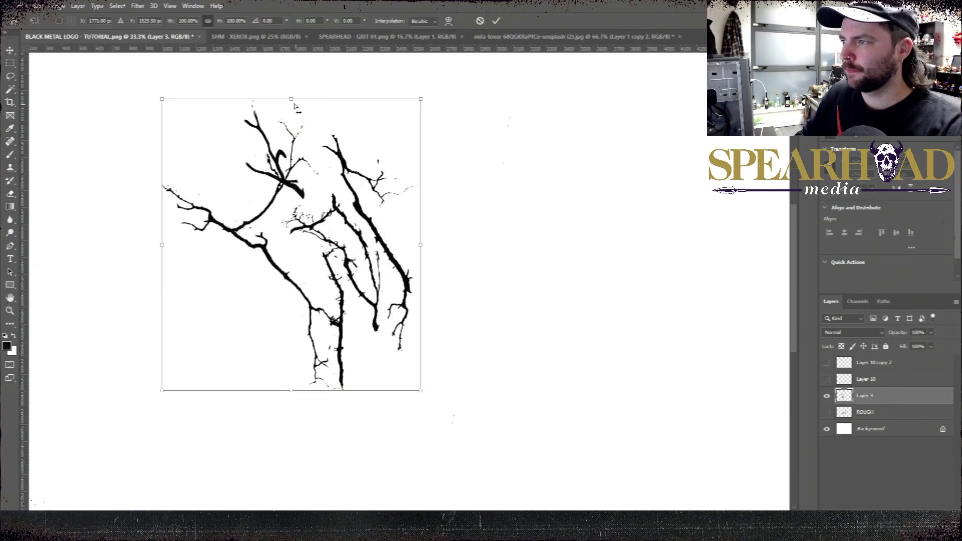
pyautogui.moveTo(295, 103); pyautogui.dragTo(307, 104)
pyautogui.press('Return')
# Duplicate the skewed branch layer, flip the copy horizontally and move it across to form the logo's right half.
pyautogui.rightClick(861, 399)
pyautogui.press('Return')
pyautogui.click(56, 6)
pyautogui.click(192, 392)
pyautogui.hotkey('ctrl', 't')
pyautogui.moveTo(357, 213); pyautogui.dragTo(559, 213)
pyautogui.press('Return')
# Transform both halves together so their upper part tapers inward and the logo becomes slightly shorter, and compare the halves by toggling Layer 3.
pyautogui.keyDown('shift'); pyautogui.click(865, 413); pyautogui.keyUp('shift')
pyautogui.click(38, 6)
pyautogui.click(60, 222)
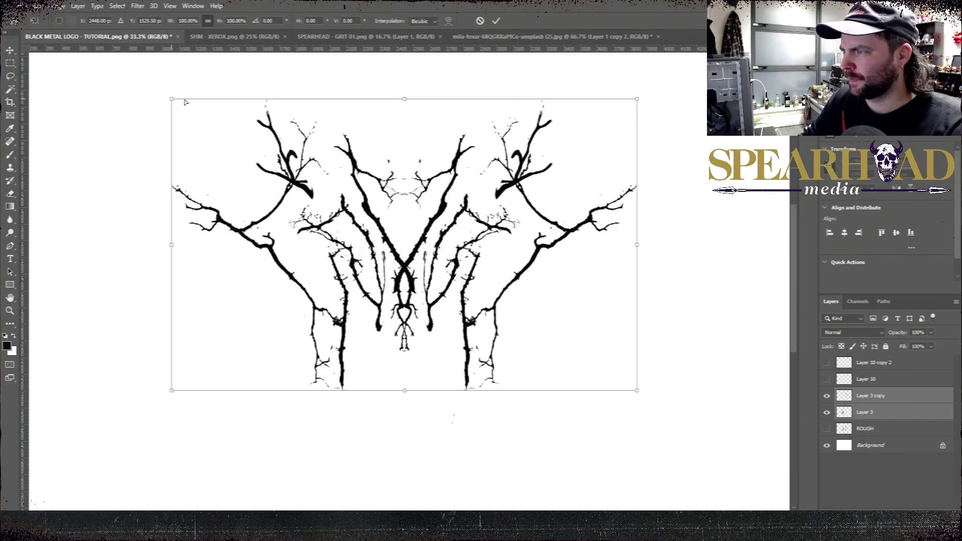
pyautogui.moveTo(172, 100); pyautogui.dragTo(203, 103)
pyautogui.moveTo(405, 99); pyautogui.dragTo(406, 109)
pyautogui.press('Return')
pyautogui.click(827, 412)
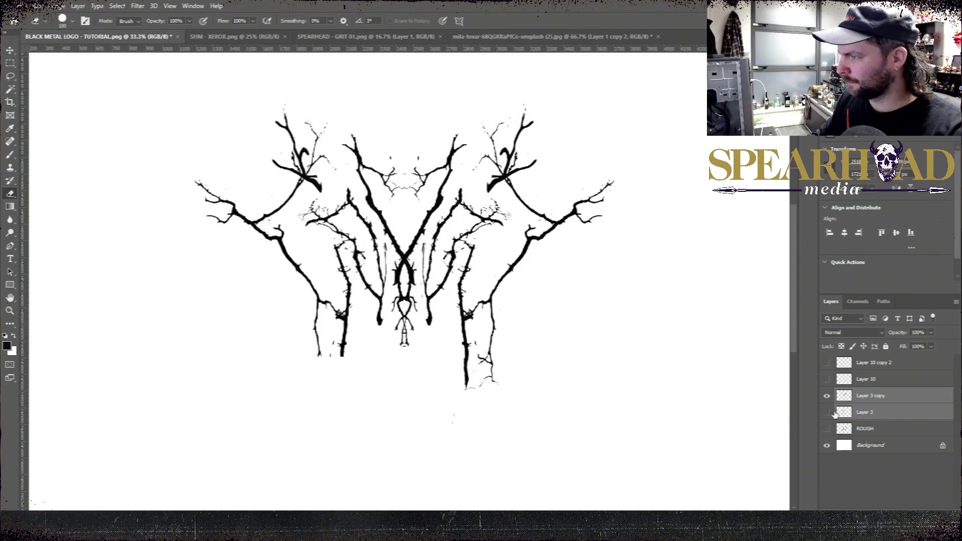
pyautogui.click(827, 412)
# Nudge the left half outward and back inward to adjust the gap between the two halves.
pyautogui.click(865, 412)
pyautogui.press('v')
pyautogui.hotkey('shift', 'Left')
pyautogui.hotkey('shift', 'Left')
pyautogui.hotkey('shift', 'Left')
pyautogui.hotkey('shift', 'Left')
pyautogui.hotkey('shift', 'Left')
pyautogui.hotkey('shift', 'Left')
pyautogui.hotkey('shift', 'Left')
pyautogui.hotkey('shift', 'Right')
pyautogui.hotkey('shift', 'Right')
pyautogui.hotkey('shift', 'Right')
pyautogui.hotkey('shift', 'Right')
pyautogui.hotkey('shift', 'Right')
pyautogui.hotkey('shift', 'Right')
# Delete the mirrored copy and distort the left half by pulling its upper inner corner slightly toward the centre.
pyautogui.click(867, 397)
pyautogui.press('Delete')
pyautogui.click(38, 6)
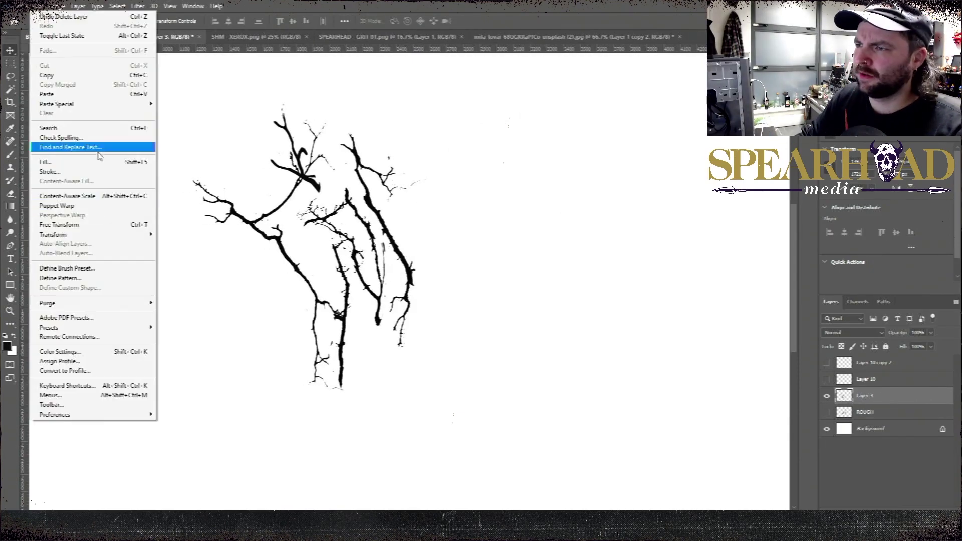
pyautogui.moveTo(100, 235)
pyautogui.click(173, 278)
pyautogui.moveTo(426, 103); pyautogui.dragTo(432, 103)
pyautogui.press('Return')
# Duplicate the distorted Layer 3, flip the copy horizontally and reposition it as the logo's mirrored half.
pyautogui.rightClick(866, 396)
pyautogui.click(563, 148)
pyautogui.click(38, 6)
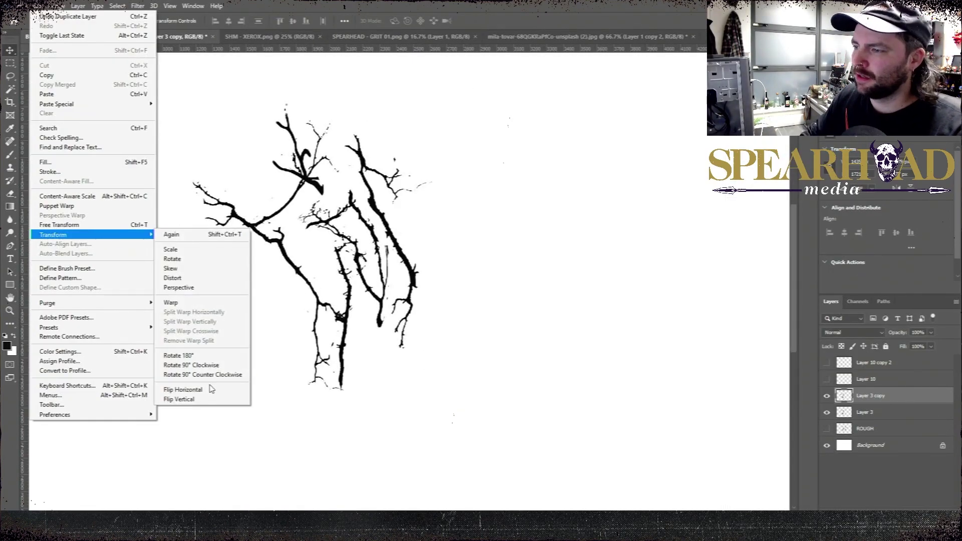
pyautogui.click(203, 389)
pyautogui.hotkey('ctrl', 't')
pyautogui.moveTo(329, 218)
pyautogui.mouseDown()
pyautogui.moveTo(520, 218)
pyautogui.moveTo(326, 342)
pyautogui.moveTo(267, 134)
pyautogui.mouseUp()
pyautogui.press('Return')
# Lasso a low horizontal branch in the tree photo and paste it into the black metal logo document.
pyautogui.click(586, 37)
pyautogui.press('m')
pyautogui.press('l')
pyautogui.moveTo(312, 414); pyautogui.dragTo(437, 265)
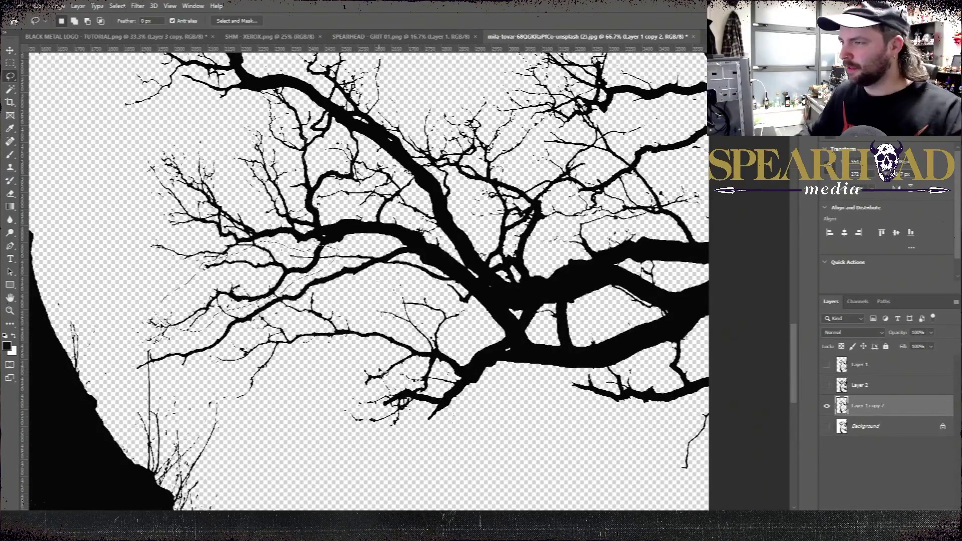
pyautogui.click(373, 39)
pyautogui.click(201, 38)
pyautogui.hotkey('ctrl', 'v')
# Transform the pasted branch and place it as a low outward-reaching branch on the left half's trunk.
pyautogui.hotkey('ctrl', 't')
pyautogui.moveTo(366, 260); pyautogui.dragTo(317, 234)
pyautogui.moveTo(381, 276); pyautogui.dragTo(275, 319)
pyautogui.moveTo(356, 276); pyautogui.dragTo(562, 326)
pyautogui.press('Return')
# Duplicate the low branch, flip the copy horizontally and place it at the matching spot on the right half.
pyautogui.hotkey('ctrl', 'alt', 'j')
pyautogui.press('Return')
pyautogui.click(38, 6)
pyautogui.moveTo(55, 234)
pyautogui.click(188, 389)
pyautogui.hotkey('ctrl', 't')
pyautogui.press('Return')
# Lasso another slender branch in the tree photo and bring it into the logo document.
pyautogui.press('l')
pyautogui.click(300, 38)
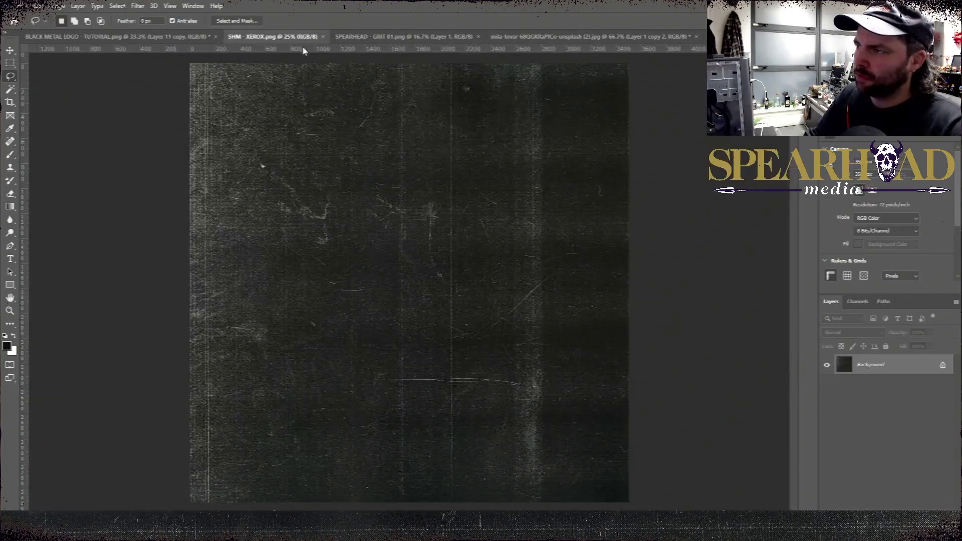
pyautogui.click(556, 38)
pyautogui.moveTo(481, 210); pyautogui.dragTo(391, 351)
pyautogui.moveTo(391, 151); pyautogui.dragTo(419, 376)
pyautogui.moveTo(471, 151); pyautogui.dragTo(399, 374)
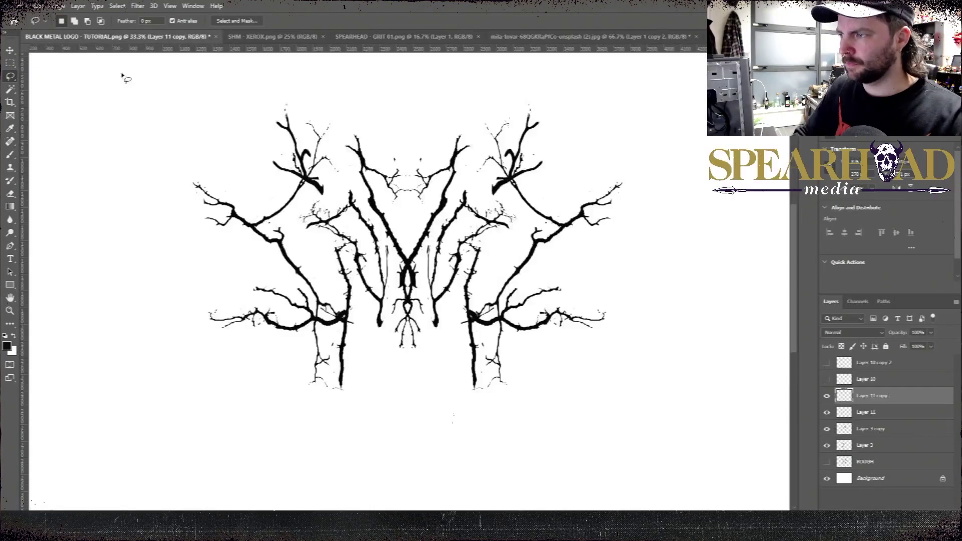
# Scale the new branch to about 197%, rotate it to lie horizontally and attach it to the left half above the low branch.
pyautogui.hotkey('ctrl', 't')
pyautogui.moveTo(252, 150); pyautogui.dragTo(236, 119)
pyautogui.moveTo(273, 137); pyautogui.dragTo(187, 162)
pyautogui.moveTo(268, 168); pyautogui.dragTo(262, 256)
pyautogui.moveTo(183, 250); pyautogui.dragTo(191, 236)
pyautogui.moveTo(197, 237); pyautogui.dragTo(176, 220)
pyautogui.moveTo(280, 256); pyautogui.dragTo(273, 266)
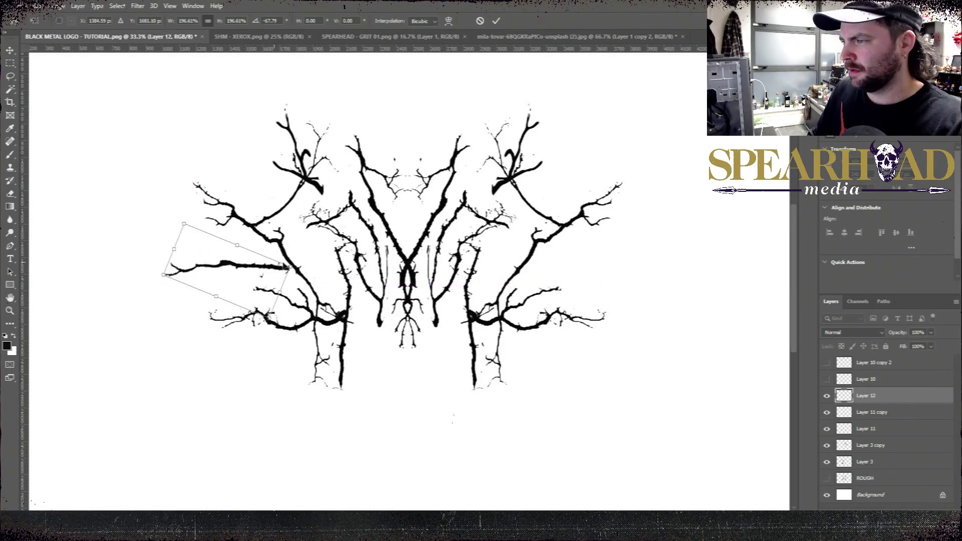
pyautogui.press('Return')
# Duplicate the horizontal branch, rotate the copy about 31° and attach it to the fork at the top of the left half.
pyautogui.rightClick(874, 412)
pyautogui.click(799, 152)
pyautogui.press('Return')
pyautogui.hotkey('ctrl', 't')
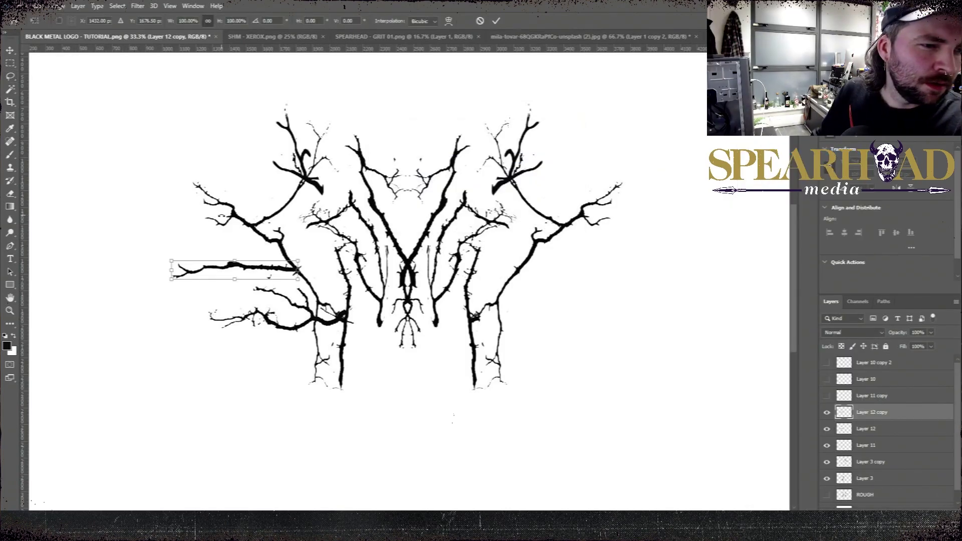
pyautogui.moveTo(270, 269); pyautogui.dragTo(302, 199)
pyautogui.moveTo(276, 182); pyautogui.dragTo(305, 173)
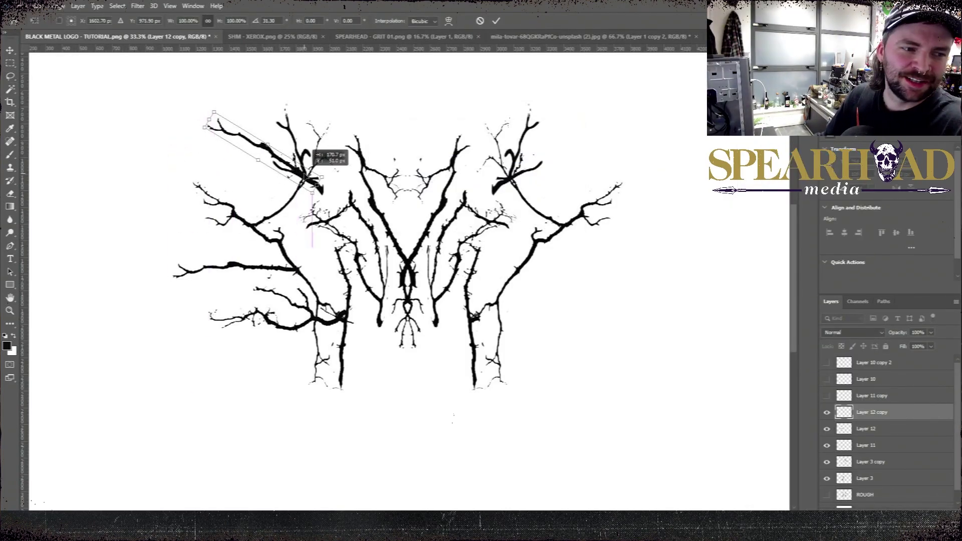
pyautogui.press('Return')
# Merge the branches added on the left half into one layer and duplicate that layer.
pyautogui.rightClick(874, 412)
pyautogui.click(851, 313)
pyautogui.rightClick(874, 412)
pyautogui.click(799, 152)
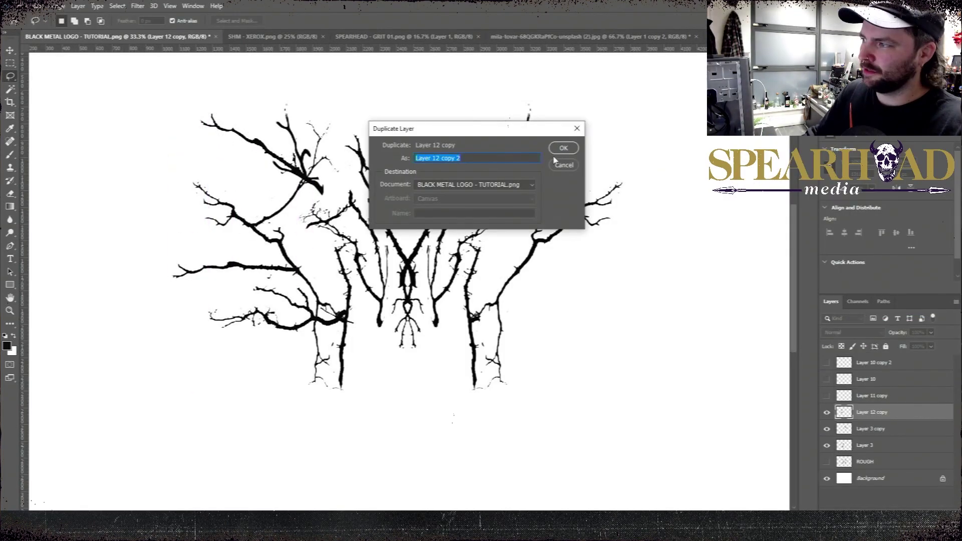
pyautogui.click(563, 148)
# Flip the duplicated branches horizontally and move them into the mirrored position on the right half.
pyautogui.click(37, 6)
pyautogui.click(202, 391)
pyautogui.hotkey('ctrl', 't')
pyautogui.moveTo(292, 200); pyautogui.dragTo(583, 199)
pyautogui.press('Return')
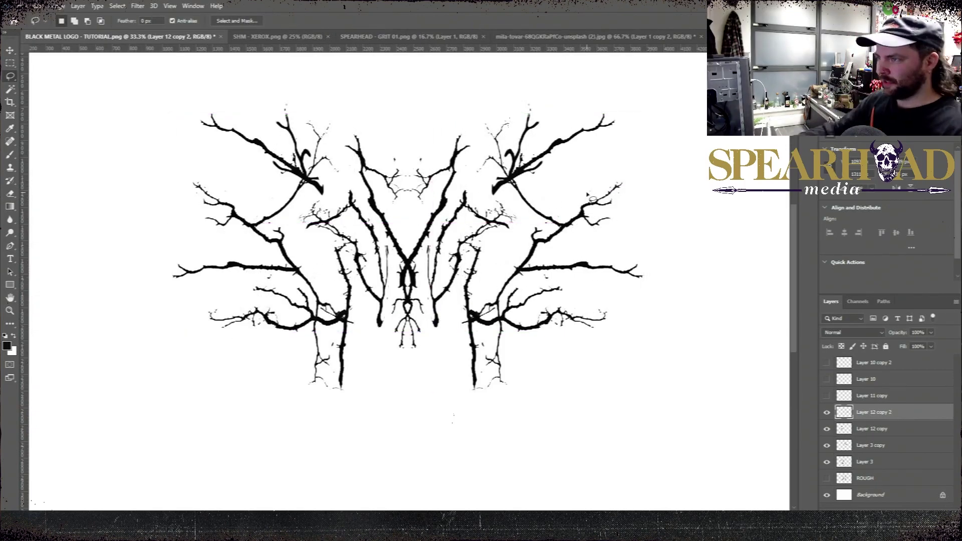
# Merge the visible branch layers, from Layer 12 copy 2 down to Layer 3, into a single layer.
pyautogui.keyDown('shift'); pyautogui.click(873, 461); pyautogui.keyUp('shift')
pyautogui.rightClick(872, 455)
pyautogui.click(858, 327)
# Warp the merged logo with the Inflate style using a negative bend so its outer edges draw inward.
pyautogui.click(38, 6)
pyautogui.click(196, 304)
pyautogui.click(240, 21)
pyautogui.click(242, 77)
pyautogui.click(241, 21)
pyautogui.click(245, 134)
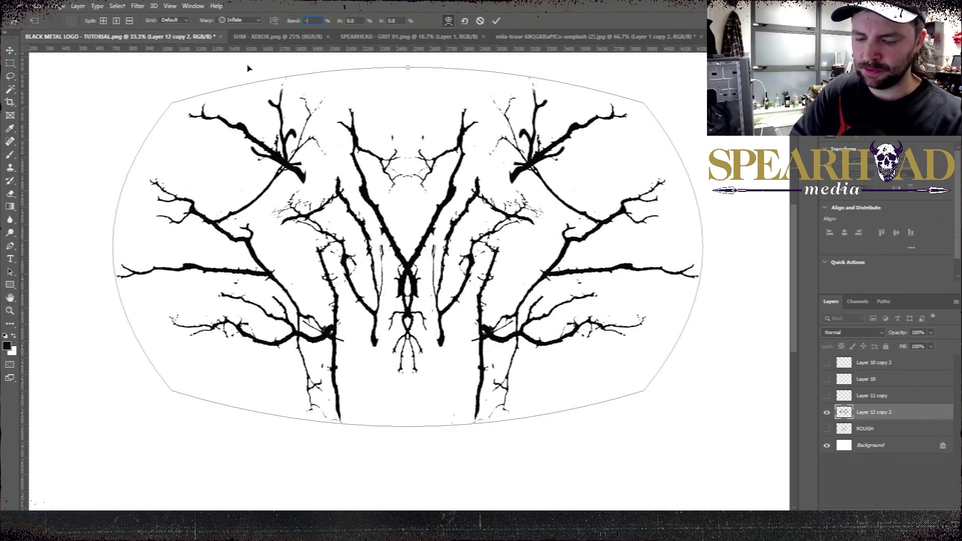
pyautogui.moveTo(294, 20); pyautogui.dragTo(14, 24)
pyautogui.press('Return')
# Apply a perspective transform that narrows the logo's upper edge slightly and lower that edge a little.
pyautogui.click(38, 6)
pyautogui.click(200, 287)
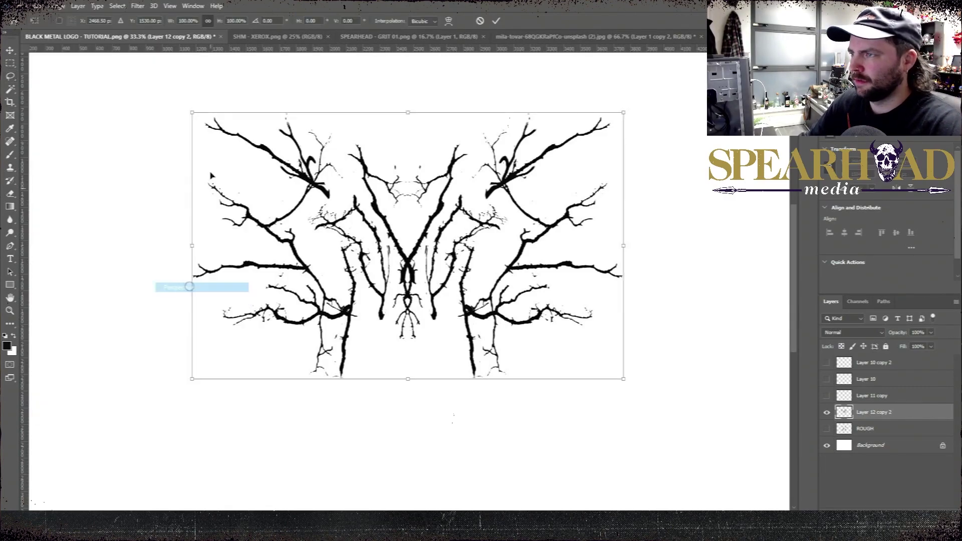
pyautogui.moveTo(191, 112); pyautogui.dragTo(209, 114)
pyautogui.moveTo(409, 112); pyautogui.dragTo(412, 123)
pyautogui.press('Return')
pyautogui.press('b')
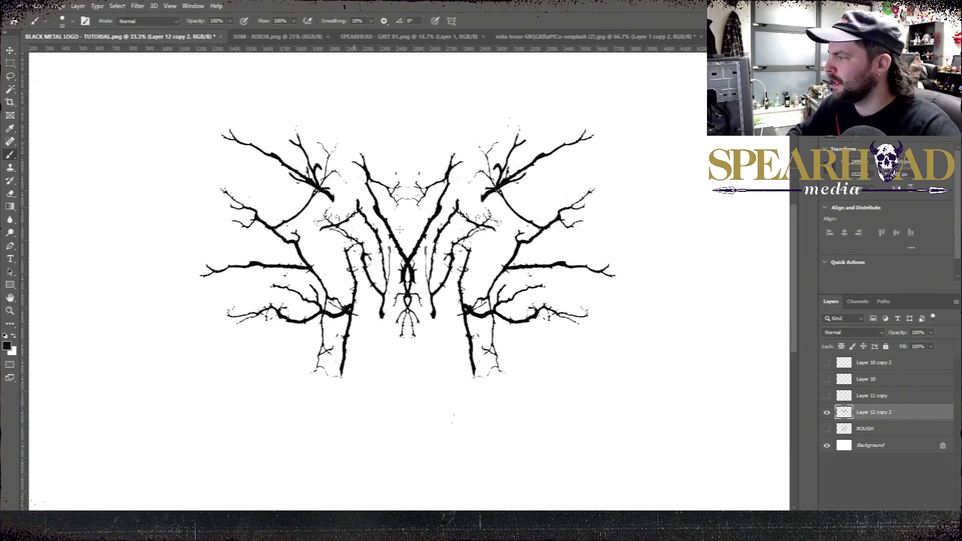
pyautogui.hotkey('ctrl', 'shift', 'alt', 'n')
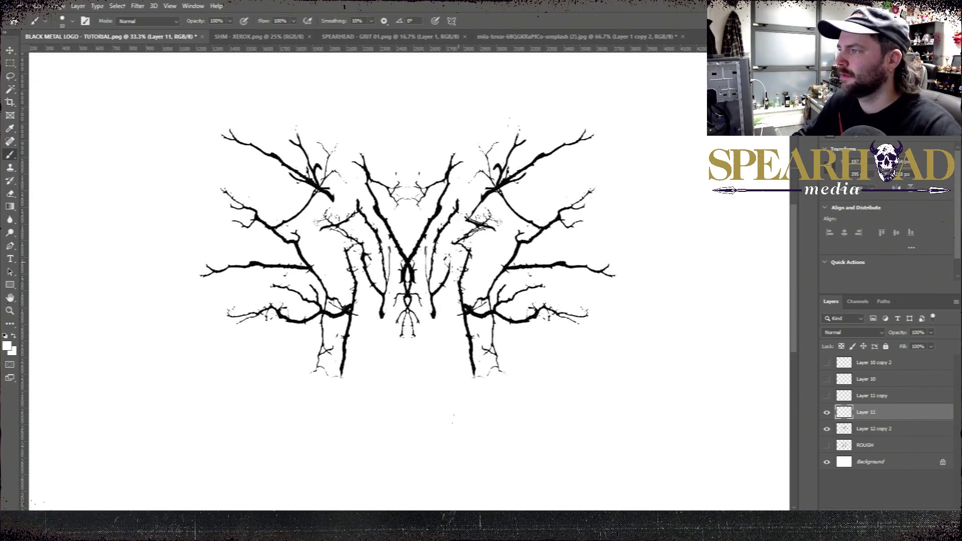
pyautogui.press('Delete')
# Set the merged branch layer's opacity to 50% and add a new layer above it.
pyautogui.click(918, 333)
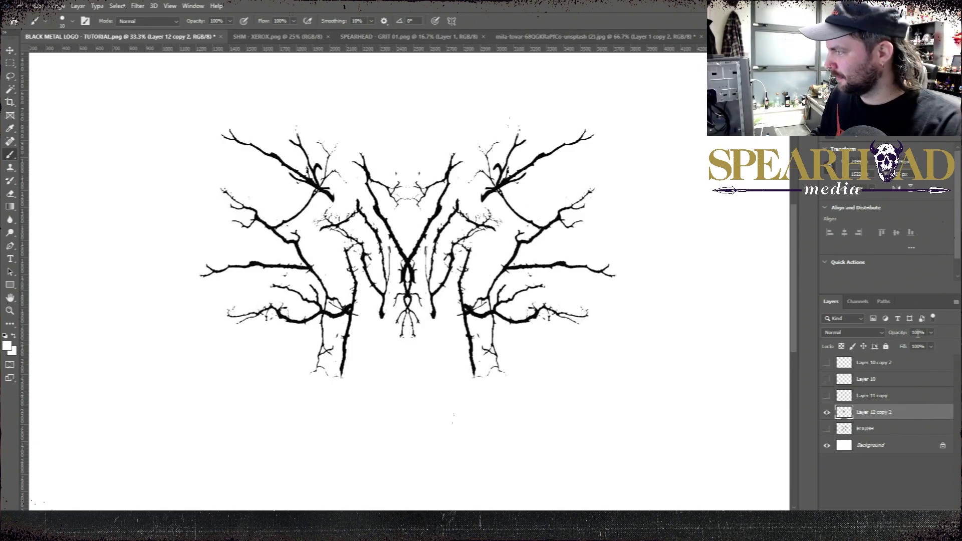
pyautogui.write('50')
pyautogui.press('Return')
pyautogui.hotkey('ctrl', 'shift', 'alt', 'n')
# Trace a thorny outline around the left half's inner vertical trunk with the Lasso and fill it with black.
pyautogui.click(10, 76)
pyautogui.scroll(2, 267, 189)
pyautogui.moveTo(309, 286); pyautogui.dragTo(292, 147)
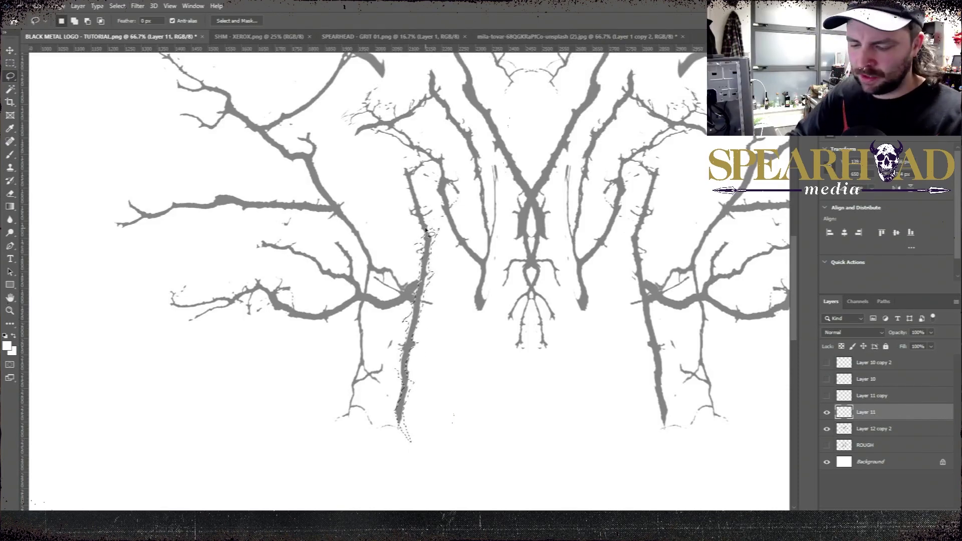
pyautogui.hotkey('alt', 'BackSpace')
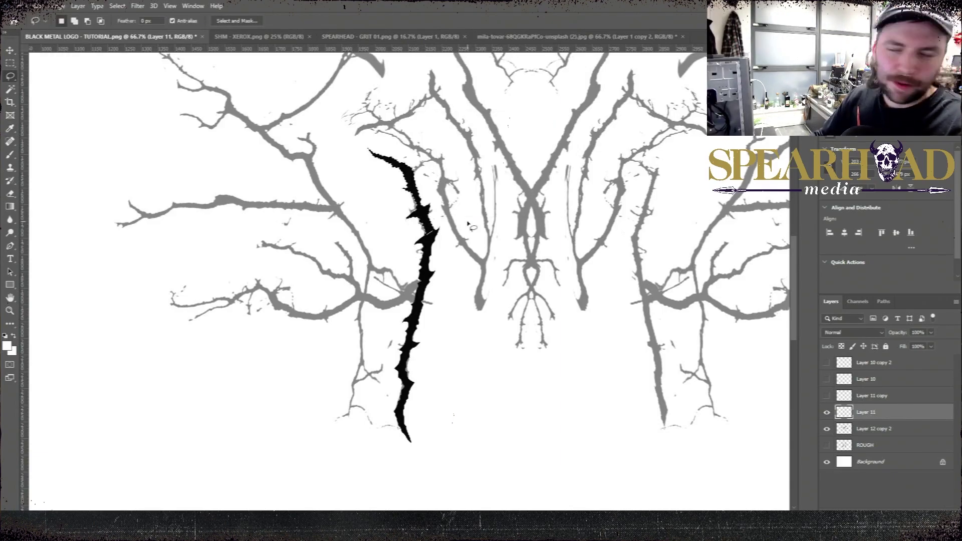
# Trace the curved diagonal branch below the left half's upper fork with thorny edges and fill it with black.
pyautogui.scroll(4, 241, 163)
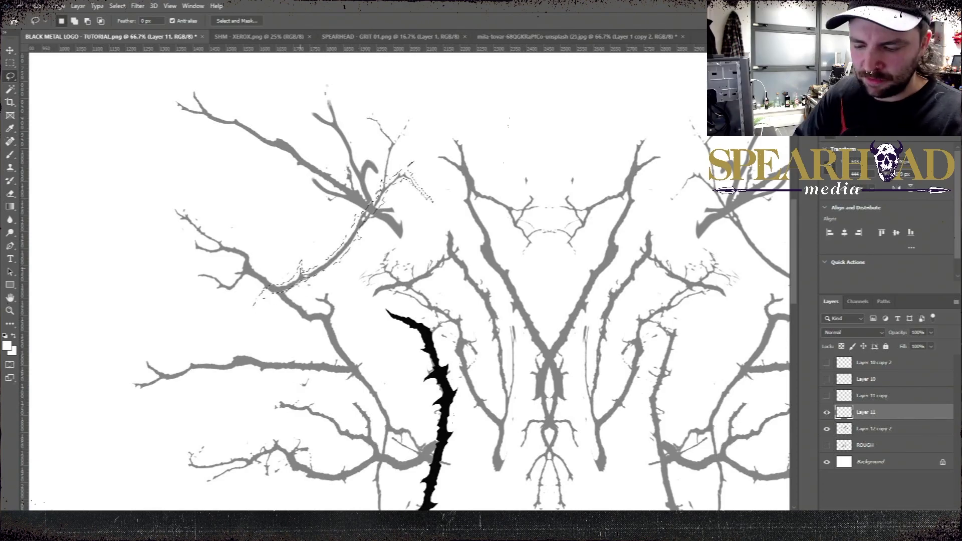
pyautogui.hotkey('alt', 'BackSpace')
pyautogui.hotkey('ctrl', 'd')
# Trace the left half's upper-middle outer branch with thorns, ending in a curved tip, and fill it with black.
pyautogui.moveTo(520, 252); pyautogui.dragTo(543, 158)
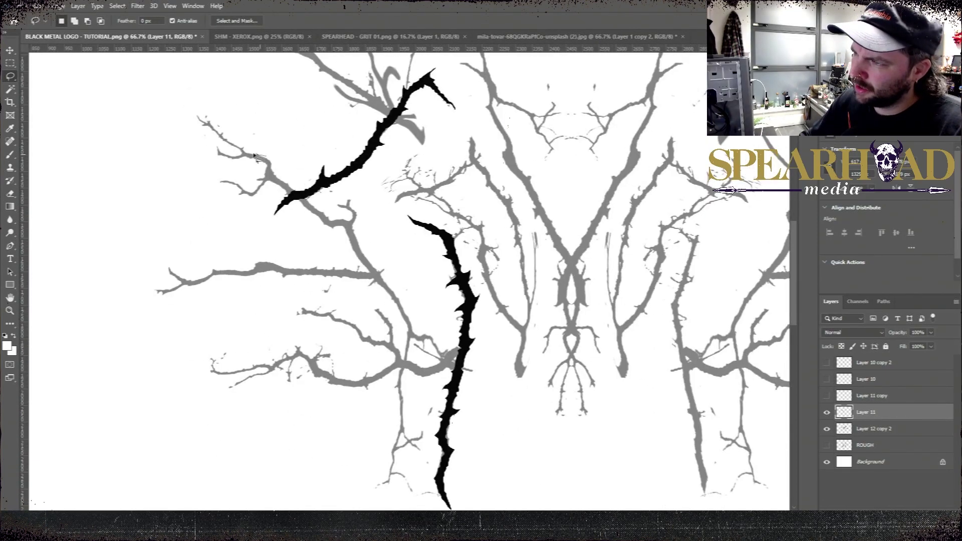
pyautogui.moveTo(295, 203); pyautogui.dragTo(357, 233)
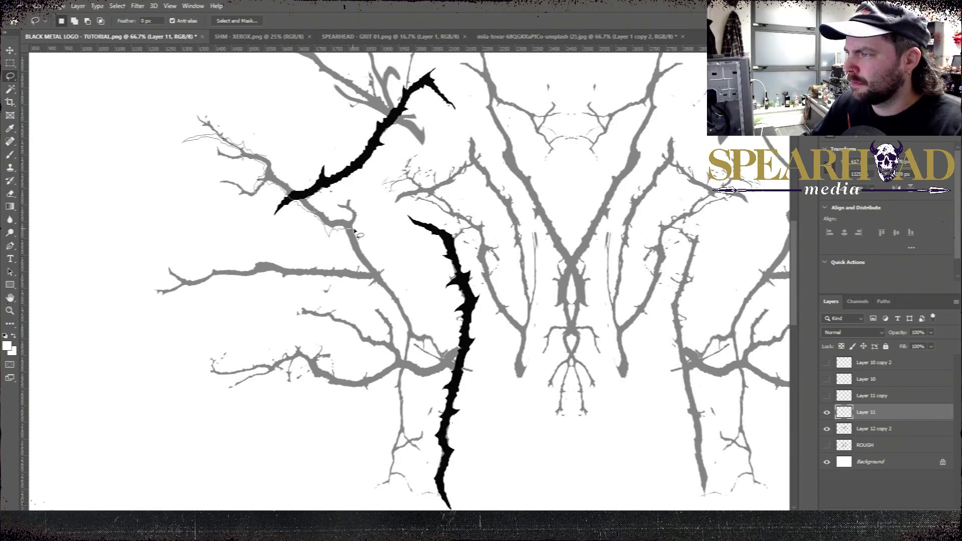
pyautogui.hotkey('alt', 'BackSpace')
pyautogui.hotkey('ctrl', 'd')
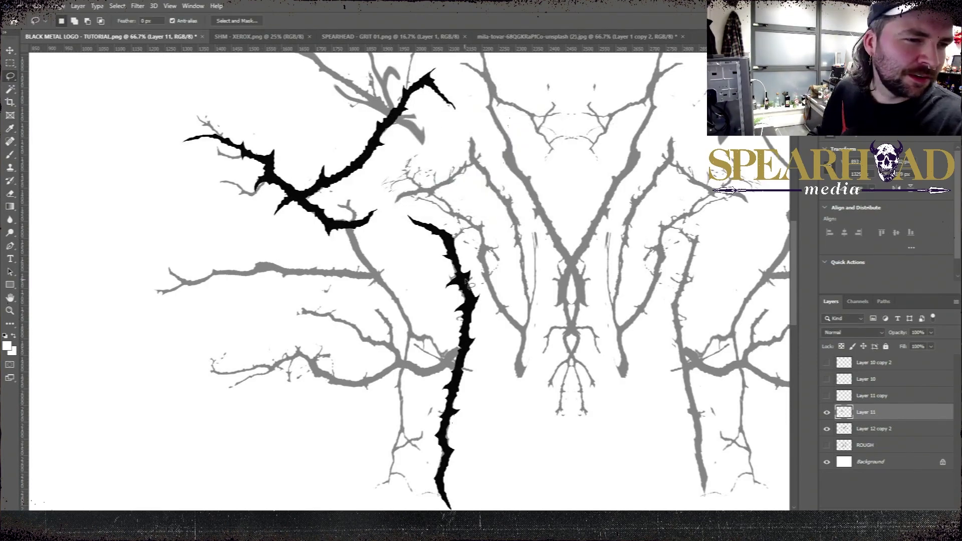
# Trace the long trunk descending from the upper-middle branch as a thorny shape and fill it with black.
pyautogui.scroll(-1, 372, 224)
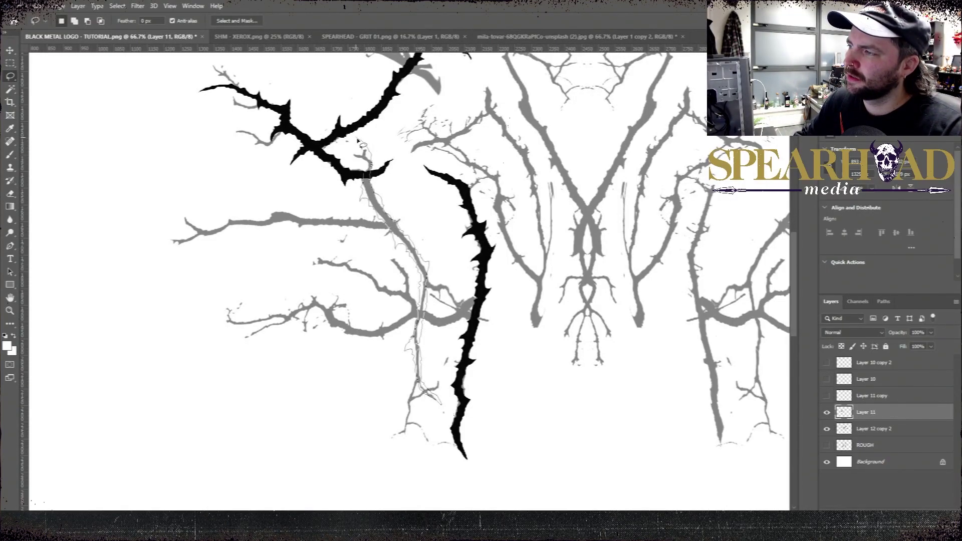
pyautogui.hotkey('alt', 'BackSpace')
pyautogui.hotkey('ctrl', 'd')
pyautogui.moveTo(332, 189); pyautogui.dragTo(372, 252)
pyautogui.moveTo(351, 216); pyautogui.dragTo(353, 216)
pyautogui.press('Delete')
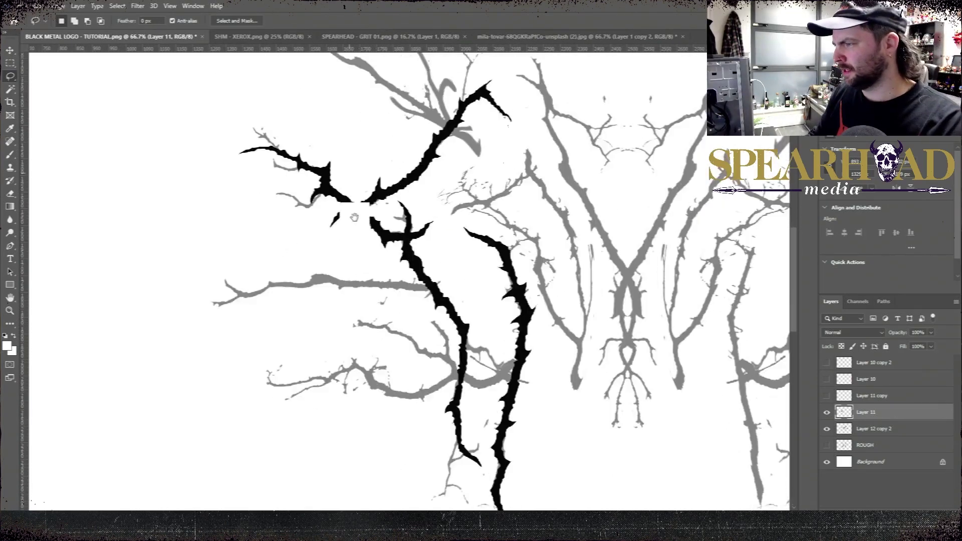
pyautogui.hotkey('ctrl', 'z')
pyautogui.hotkey('ctrl', 'z')
# Trace the left half's lowest curving outer branch up to the inner trunk with thorns and fill it with black.
pyautogui.moveTo(444, 373); pyautogui.dragTo(432, 328)
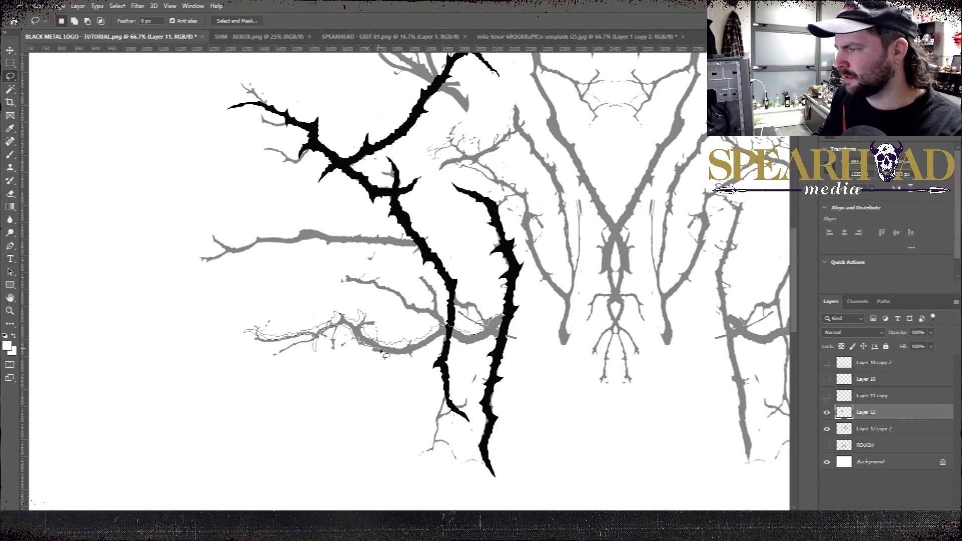
pyautogui.moveTo(504, 323); pyautogui.dragTo(504, 317)
pyautogui.hotkey('shift', 'F5')
pyautogui.press('Return')
pyautogui.hotkey('ctrl', 'd')
# Trace the straight horizontal branch on the left half with thorny edges and a hooked tip, and fill it with black.
pyautogui.hotkey('ctrl', '-')
pyautogui.moveTo(474, 266)
pyautogui.mouseDown()
pyautogui.moveTo(316, 275)
pyautogui.moveTo(353, 311)
pyautogui.mouseUp()
pyautogui.hotkey('ctrl', '+')
pyautogui.hscroll(-2, 282, 273)
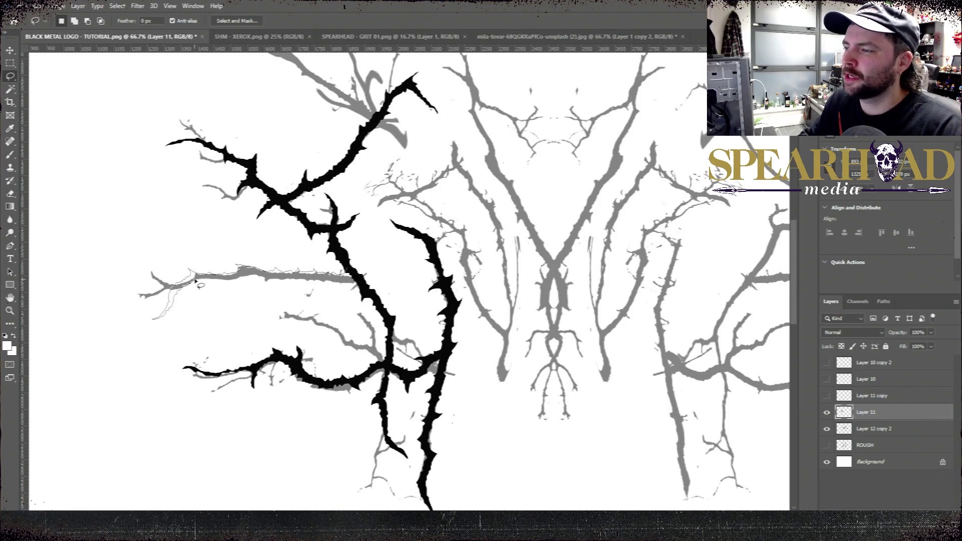
pyautogui.hotkey('alt', 'BackSpace')
pyautogui.hotkey('ctrl', 'd')
# Trace the left half's uppermost outer branch with thorns down to the fork, fill it with black and refine its tip.
pyautogui.press('e')
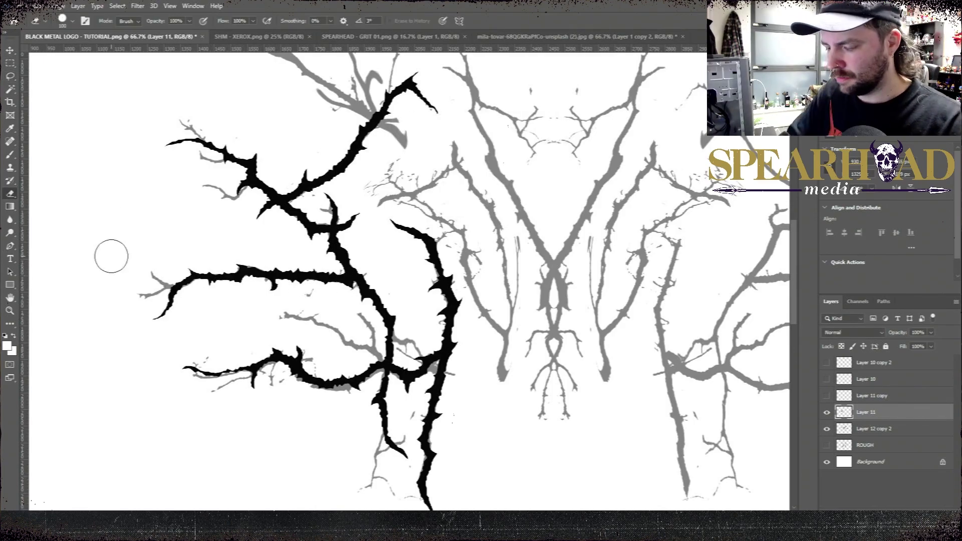
pyautogui.scroll(3, 281, 321)
pyautogui.press('l')
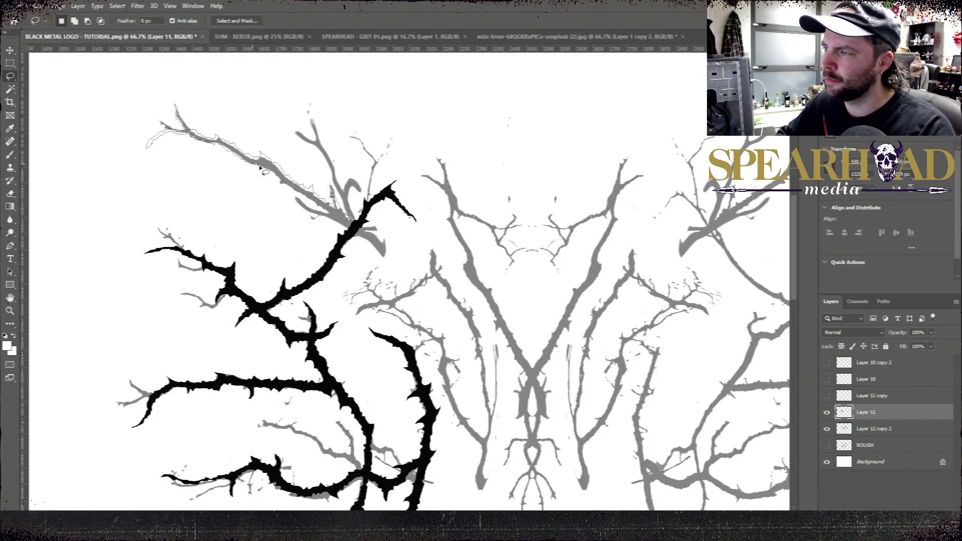
pyautogui.moveTo(346, 228); pyautogui.dragTo(346, 229)
pyautogui.hotkey('alt', 'BackSpace')
pyautogui.hotkey('ctrl', 'd')
pyautogui.press('e')
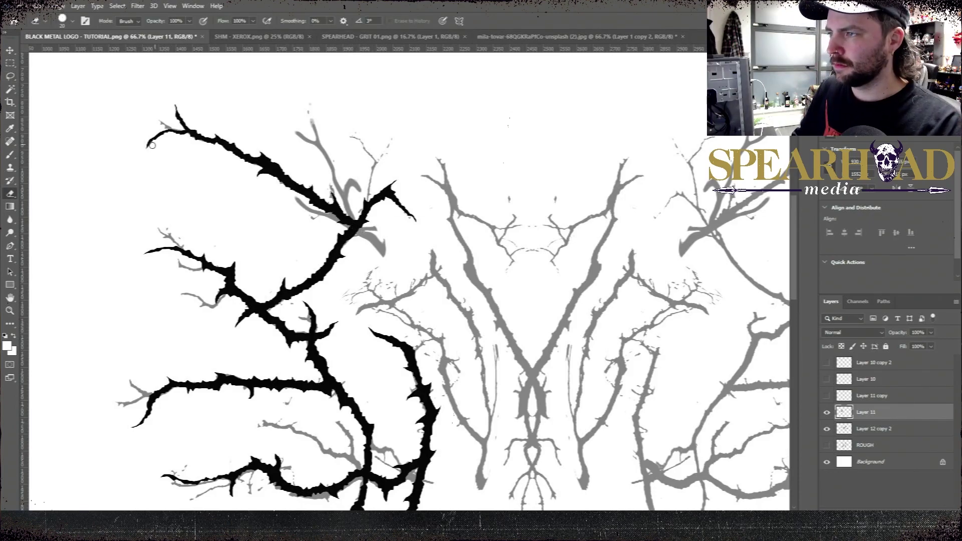
pyautogui.hscroll(2, 300, 241)
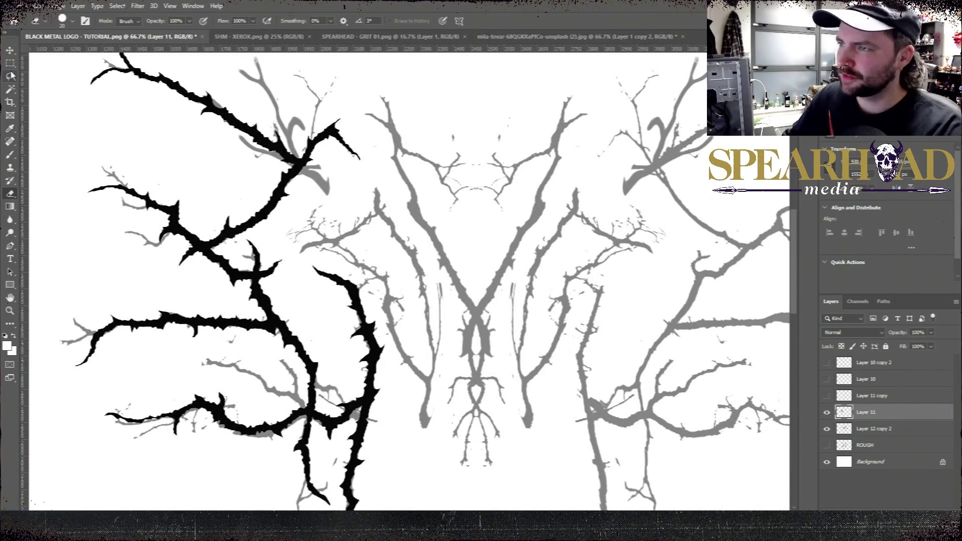
# Trace the upright branch crossing the left half's upper fork as a curved thorny spike and fill it with black.
pyautogui.press('l')
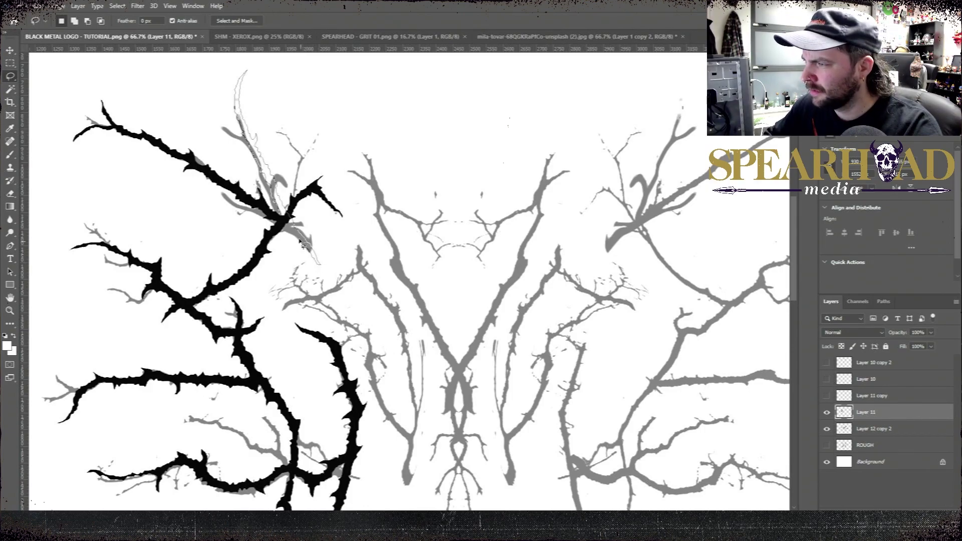
pyautogui.hotkey('alt', 'BackSpace')
pyautogui.hotkey('ctrl', 'd')
pyautogui.hotkey('ctrl', '-')
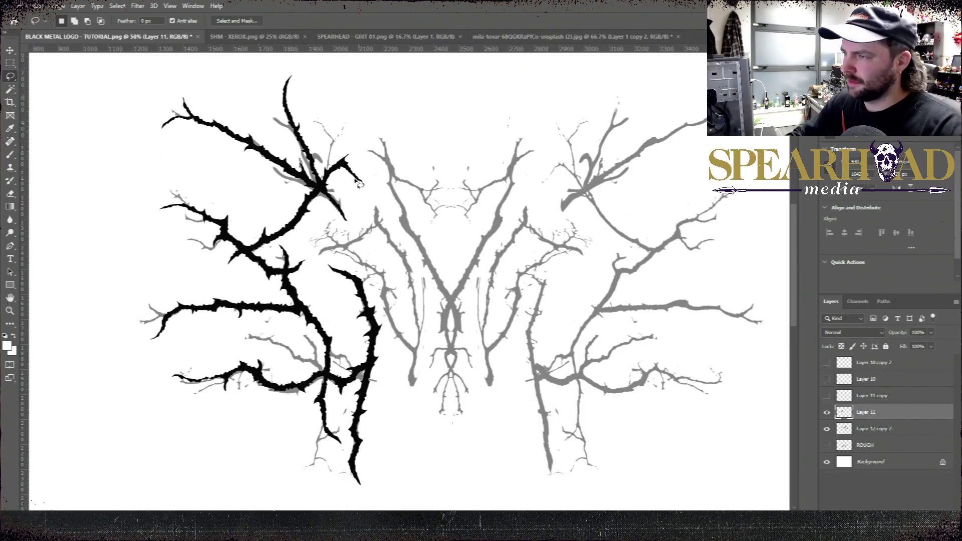
# Trace the long inner branch beside the central V on the left half with thorny edges and fill it with black.
pyautogui.hotkey('ctrl', '+')
pyautogui.hotkey('ctrl', '+')
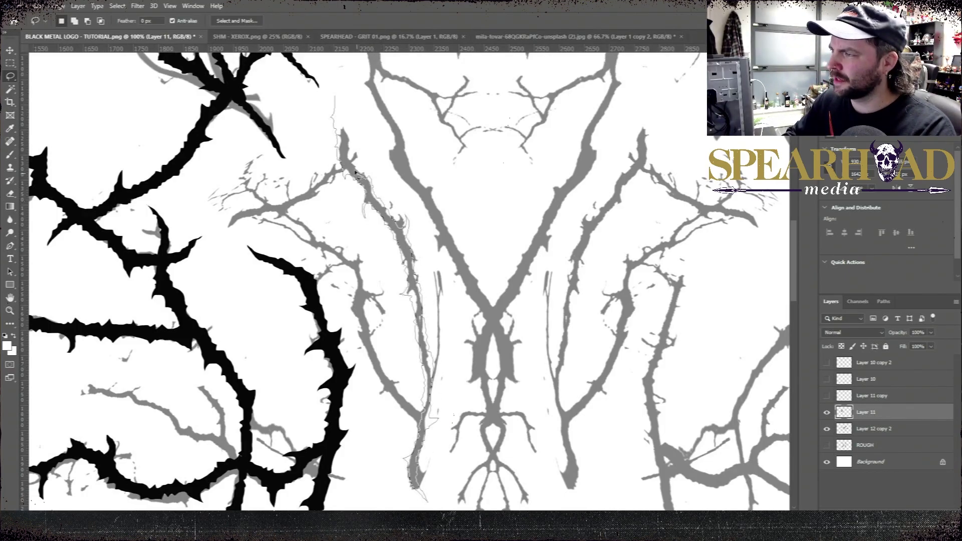
pyautogui.hotkey('ctrl', 'BackSpace')
pyautogui.hotkey('ctrl', 'd')
# Move the filled inner branch onto its own layer with the Magic Wand and enlarge it to about 103% wide and 106% high.
pyautogui.hotkey('ctrl', '-')
pyautogui.moveTo(492, 237)
pyautogui.mouseDown()
pyautogui.moveTo(533, 269)
pyautogui.moveTo(565, 236)
pyautogui.moveTo(565, 172)
pyautogui.mouseUp()
pyautogui.hotkey('ctrl', '+')
pyautogui.click(10, 89)
pyautogui.click(463, 280)
pyautogui.hotkey('ctrl', 'x')
pyautogui.hotkey('ctrl', 'shift', 'v')
pyautogui.hotkey('ctrl', 't')
pyautogui.moveTo(505, 457); pyautogui.dragTo(508, 469)
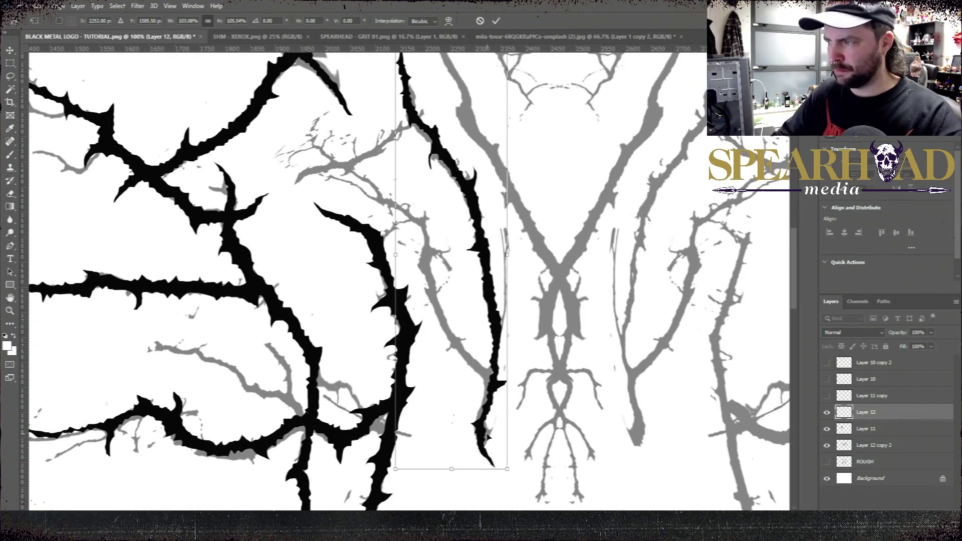
# Trace the thin diagonal branch between the inner trunk and the long inner branch as a thorny shape and fill it black.
pyautogui.click(10, 76)
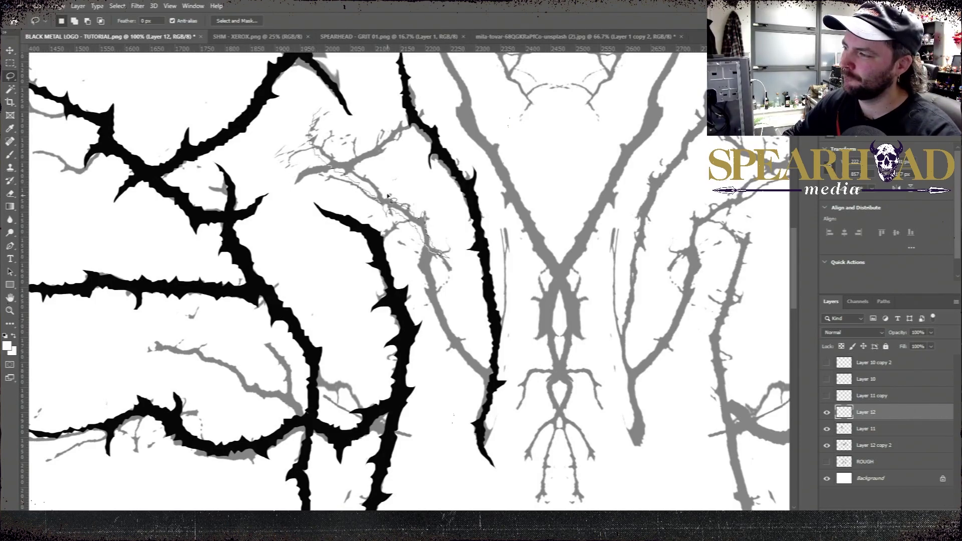
pyautogui.hotkey('alt', 'BackSpace')
pyautogui.hotkey('ctrl', 'd')
# Trace the branch linking the thin diagonal branch to the long inner branch's lower end and fill it with black.
pyautogui.scroll(-2, 351, 150)
pyautogui.hscroll(2, 391, 193)
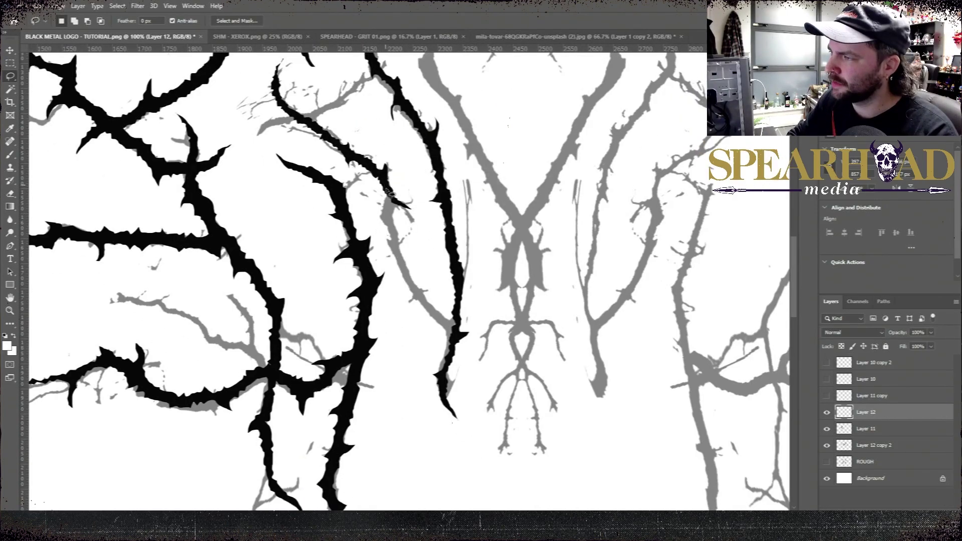
pyautogui.moveTo(412, 289); pyautogui.dragTo(453, 345)
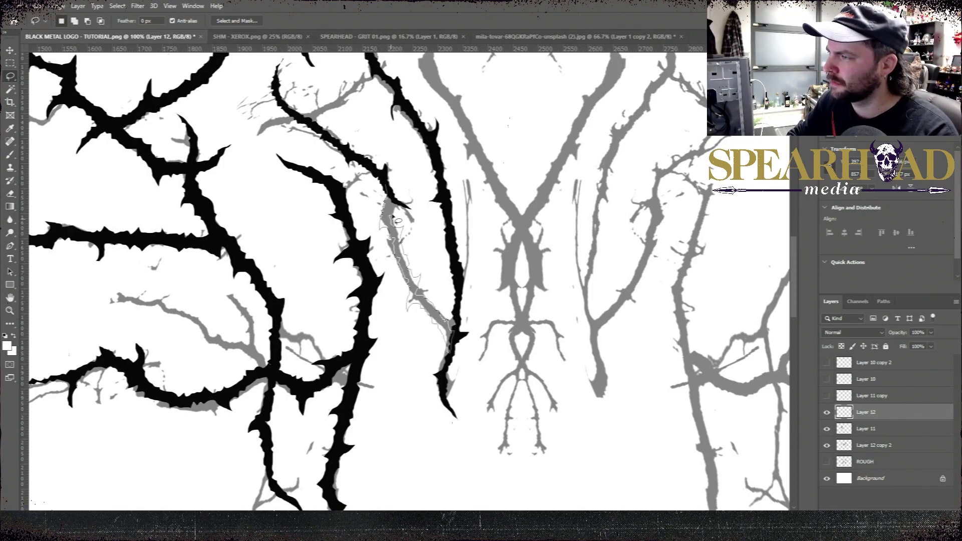
pyautogui.scroll(5, 522, 238)
pyautogui.hscroll(-2, 451, 201)
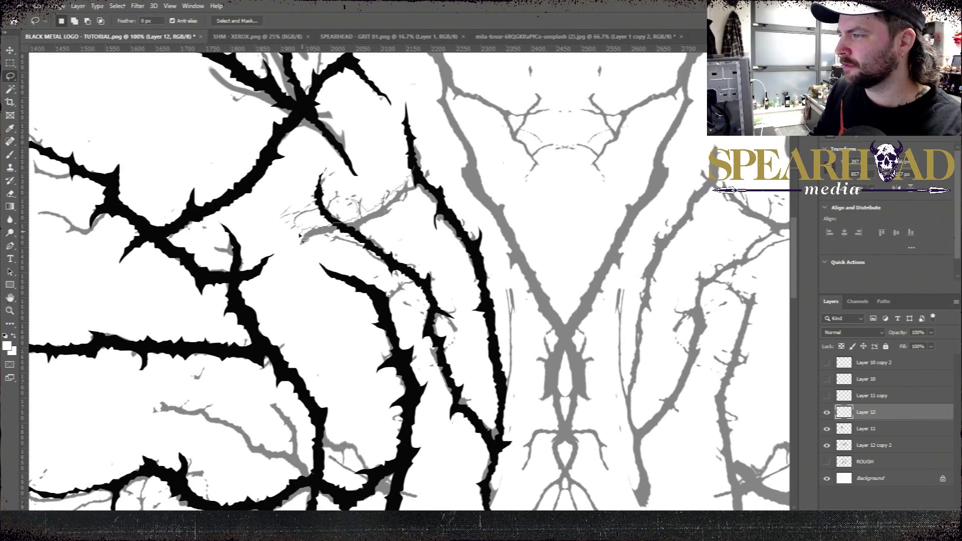
# Fill the traced cross branch linking the top of the long inner branch to the thin diagonal branch with black.
pyautogui.hotkey('alt', 'BackSpace')
pyautogui.hotkey('ctrl', 'd')
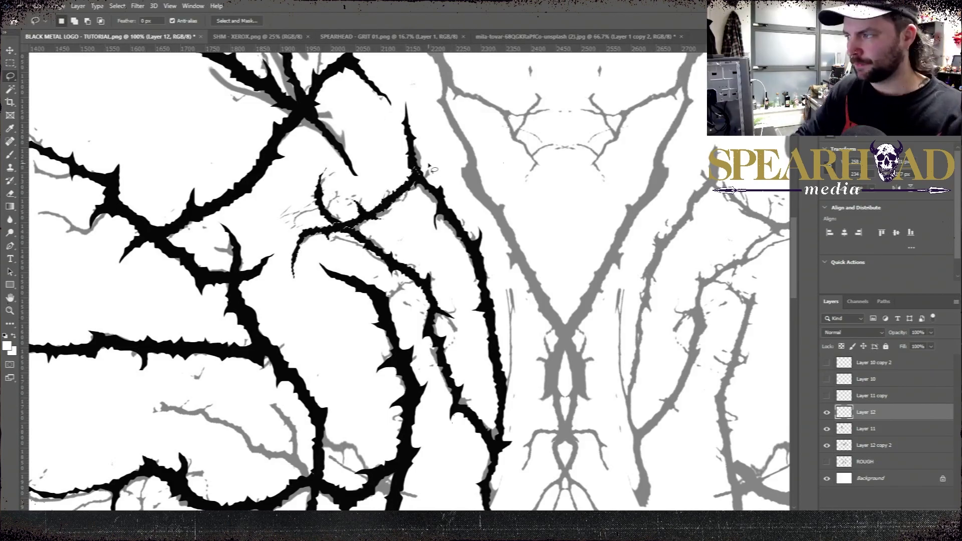
pyautogui.hotkey('ctrl', '0')
pyautogui.hotkey('ctrl', '1')
pyautogui.hotkey('ctrl', '-')
pyautogui.press('w')
pyautogui.click(290, 204)
pyautogui.hotkey('ctrl', 'd')
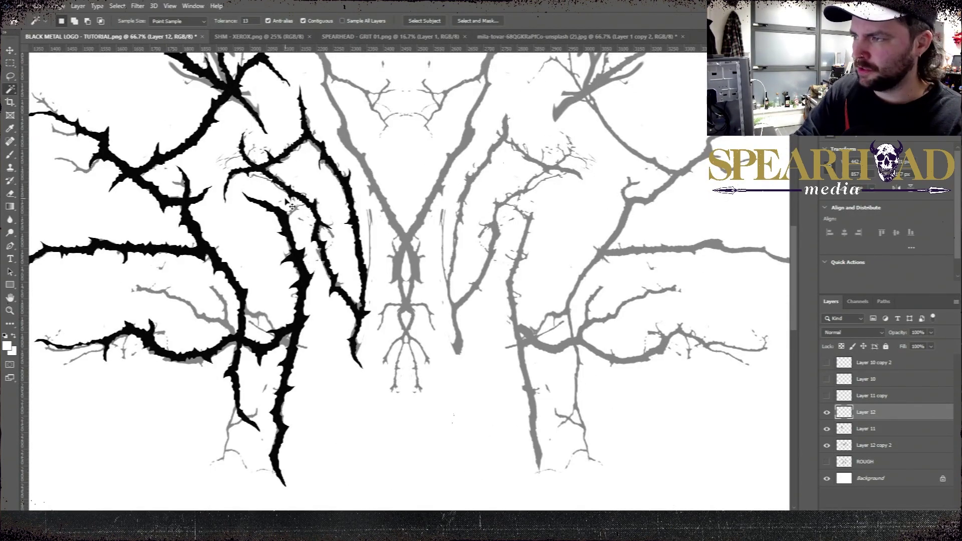
# Add a thin black Stroke effect with Center position to Layer 12 to thicken the inner branches.
pyautogui.click(77, 6)
pyautogui.moveTo(123, 104)
pyautogui.click(226, 130)
pyautogui.click(423, 325)
pyautogui.click(421, 350)
pyautogui.click(394, 386)
pyautogui.click(742, 333)
pyautogui.click(917, 207)
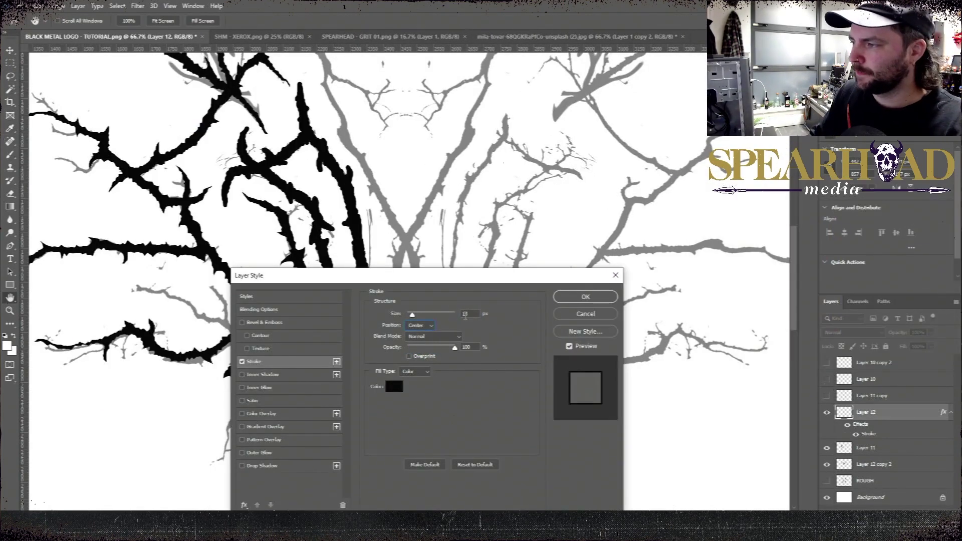
pyautogui.moveTo(413, 318); pyautogui.dragTo(411, 317)
pyautogui.click(585, 297)
# Trace the upper part of the central V's left arm with thorny edges and fill it with black.
pyautogui.moveTo(329, 277)
pyautogui.mouseDown()
pyautogui.moveTo(349, 357)
pyautogui.moveTo(341, 381)
pyautogui.moveTo(310, 373)
pyautogui.mouseUp()
pyautogui.press('l')
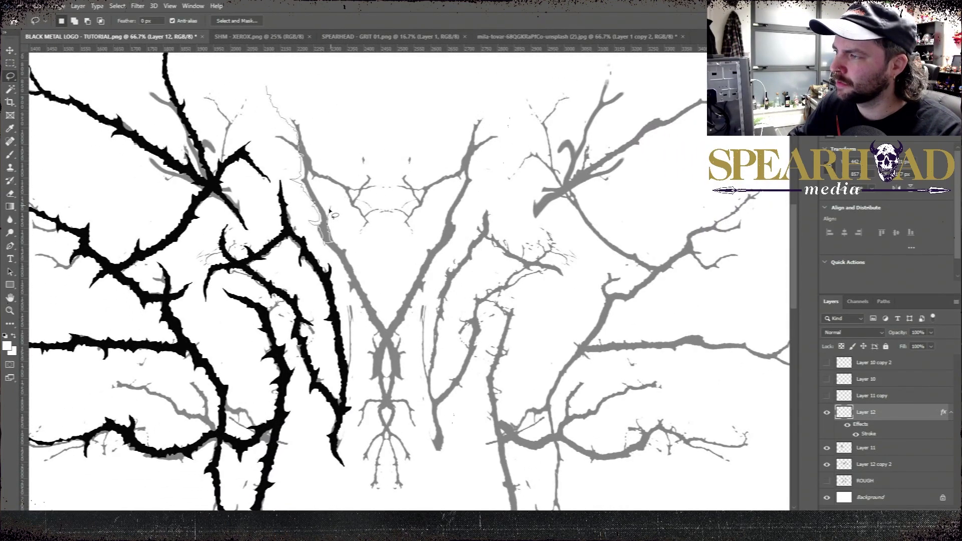
pyautogui.hotkey('alt', 'BackSpace')
pyautogui.hotkey('ctrl', 'd')
# Trace the lower part of the V's left arm down through the central knot and fill it with black.
pyautogui.moveTo(332, 248)
pyautogui.mouseDown()
pyautogui.moveTo(286, 186)
pyautogui.moveTo(261, 192)
pyautogui.mouseUp()
pyautogui.moveTo(291, 249)
pyautogui.mouseDown()
pyautogui.moveTo(303, 274)
pyautogui.moveTo(293, 301)
pyautogui.mouseUp()
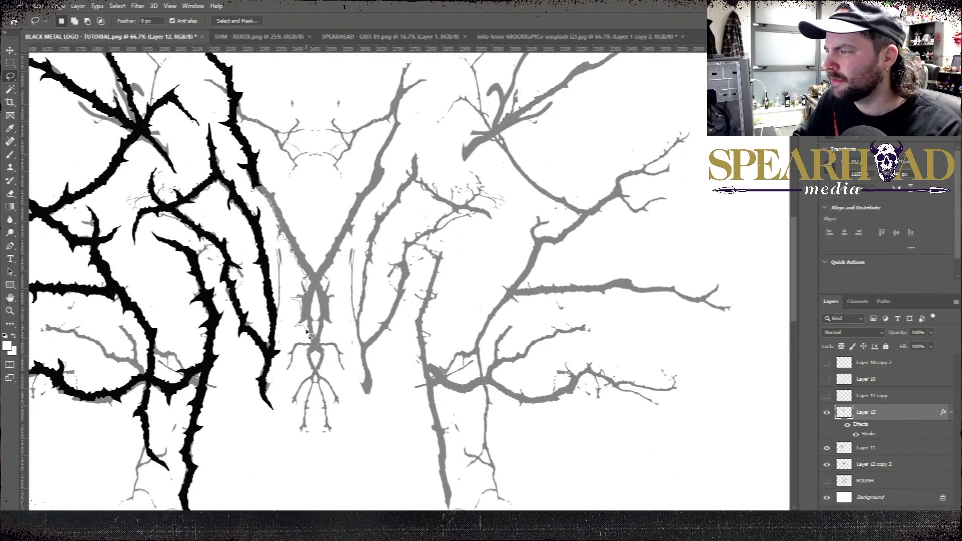
pyautogui.moveTo(310, 335); pyautogui.dragTo(314, 376)
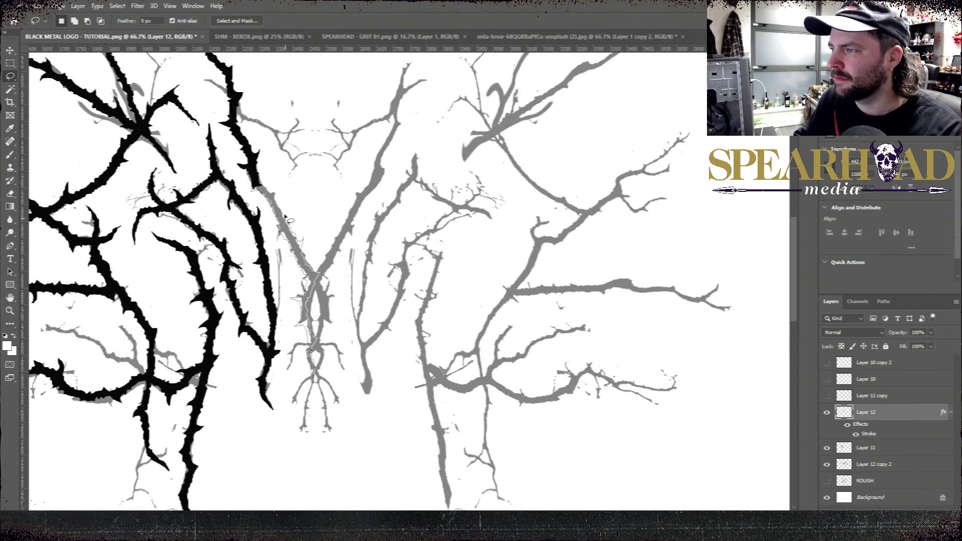
pyautogui.hotkey('alt', 'BackSpace')
pyautogui.hotkey('ctrl', 'd')
pyautogui.hotkey('ctrl', '-')
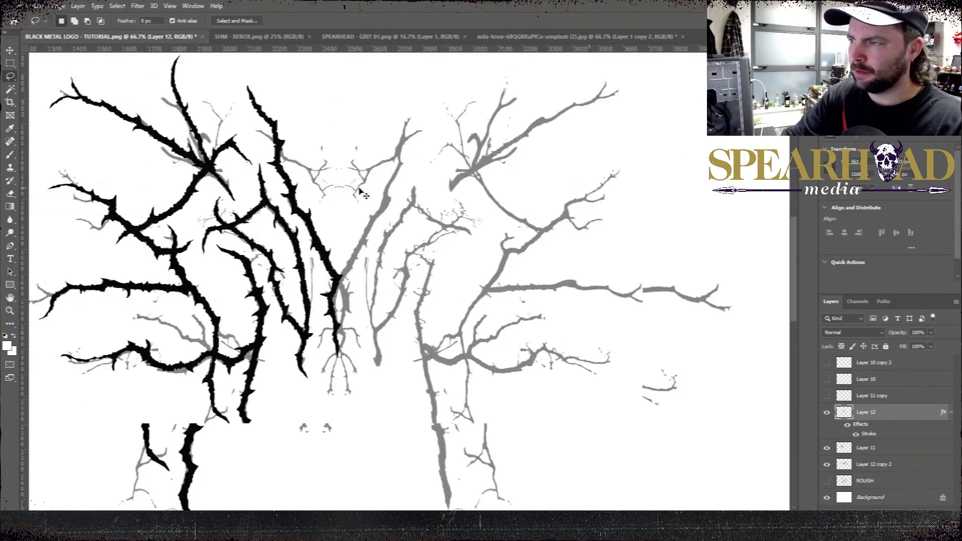
# Trace the forked twig below the upper-left side branch and the twigs above the lower-left branch as thorny black shapes.
pyautogui.moveTo(292, 219); pyautogui.dragTo(359, 190)
pyautogui.hotkey('ctrl', '+')
pyautogui.moveTo(253, 245)
pyautogui.mouseDown()
pyautogui.moveTo(272, 262)
pyautogui.moveTo(315, 227)
pyautogui.mouseUp()
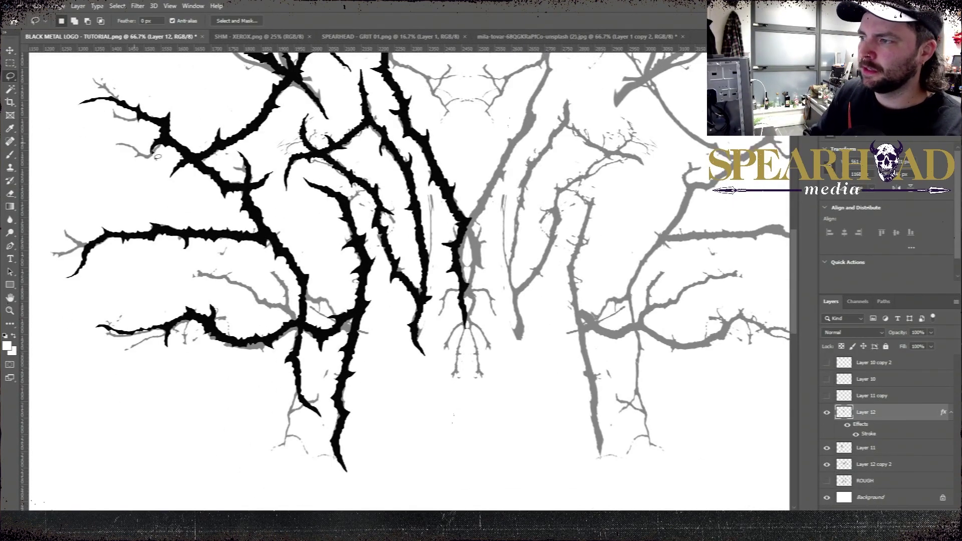
pyautogui.moveTo(158, 152); pyautogui.dragTo(251, 227)
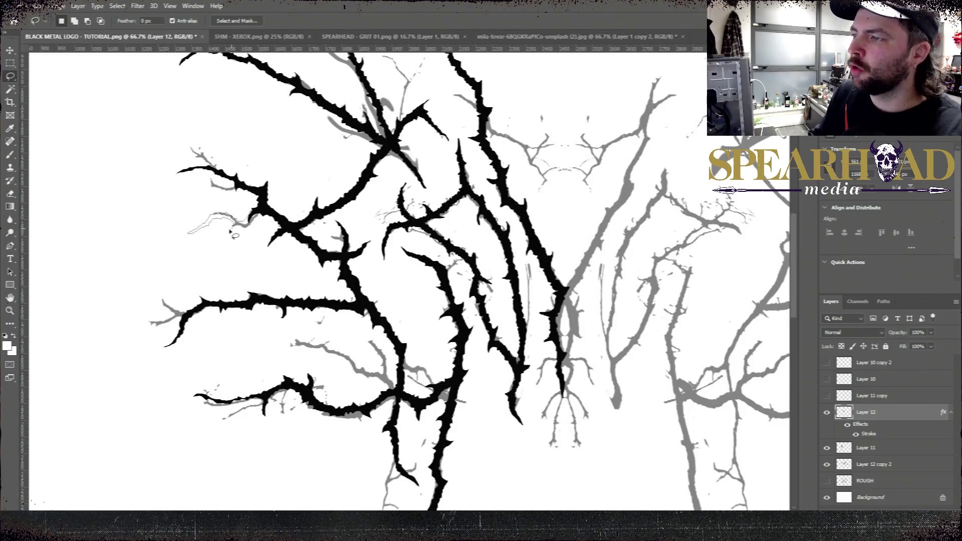
pyautogui.moveTo(302, 305); pyautogui.dragTo(368, 263)
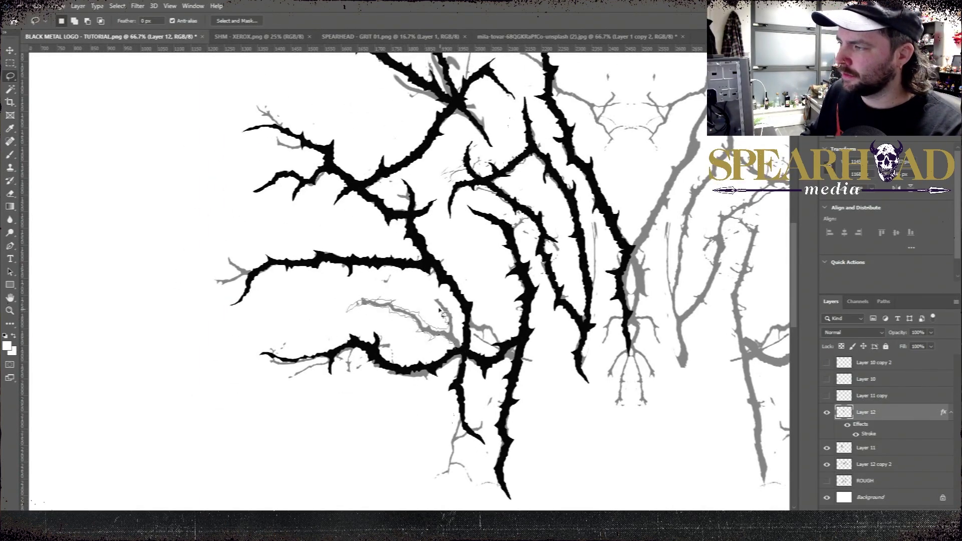
# On a new layer, trace thorny twigs on both sides of the V's left arm and fill them with black.
pyautogui.hotkey('ctrl', 'shift', 'n')
pyautogui.press('Return')
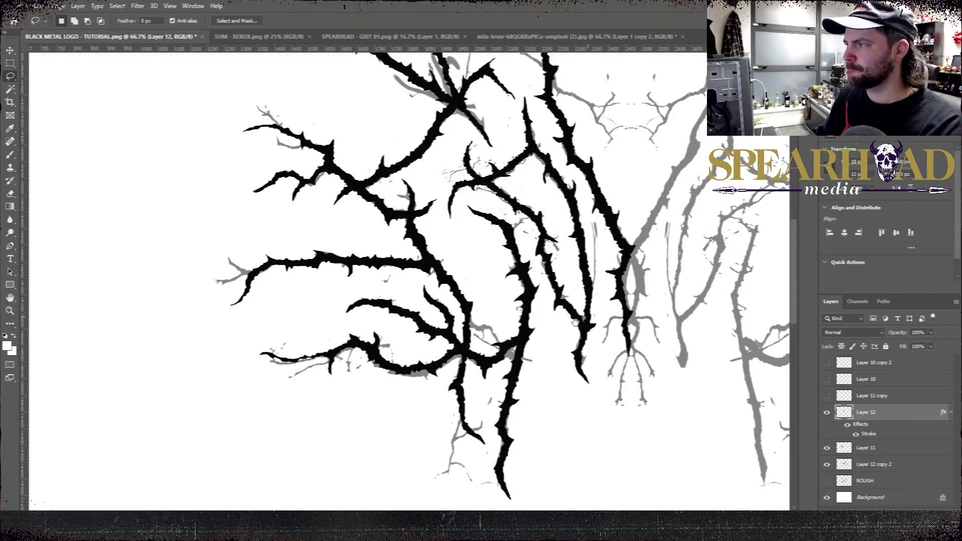
pyautogui.moveTo(547, 69); pyautogui.dragTo(351, 164)
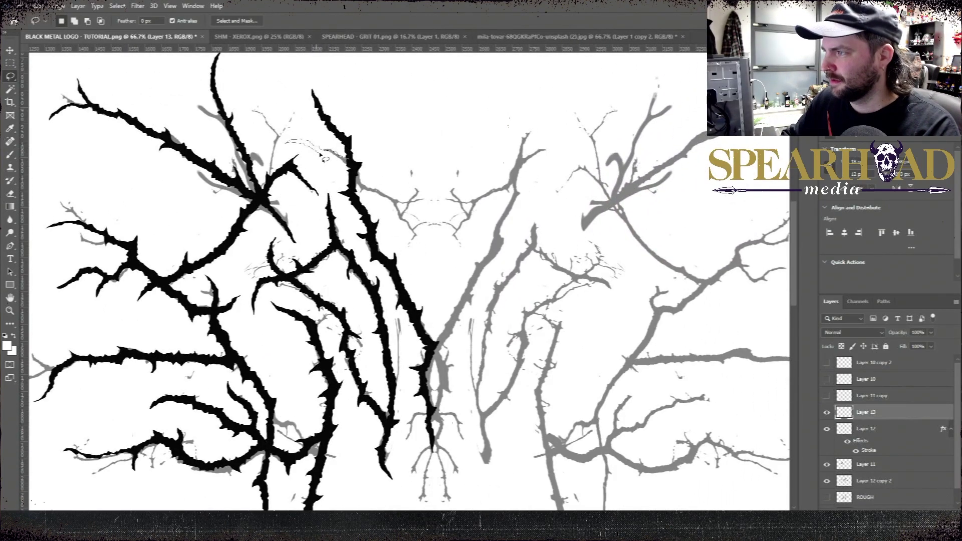
pyautogui.moveTo(374, 187); pyautogui.dragTo(349, 160)
pyautogui.hotkey('ctrl', 'BackSpace')
pyautogui.hotkey('ctrl', 'd')
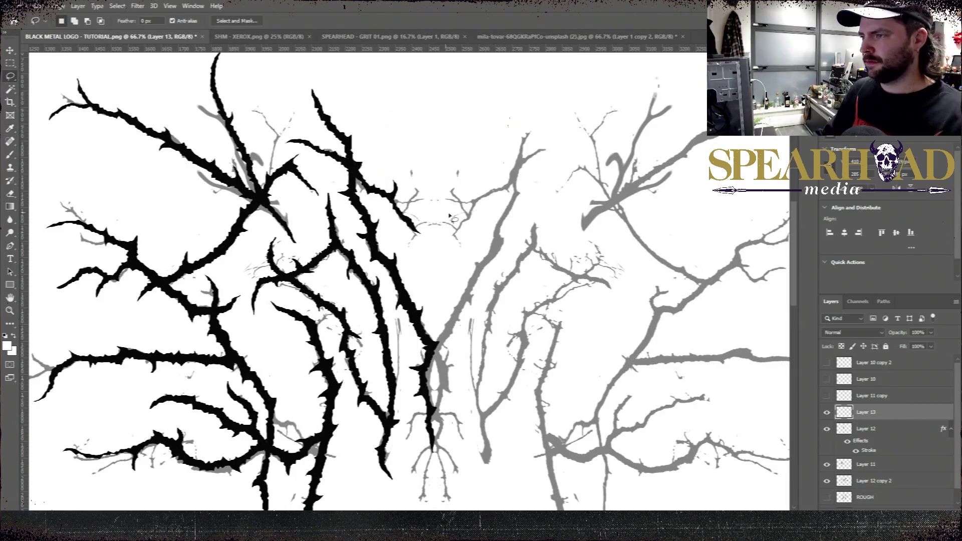
# Hide the grey branch guide on Layer 12 copy 2 so only the black tracing shows.
pyautogui.hotkey('ctrl', '-')
pyautogui.hotkey('ctrl', '-')
pyautogui.hotkey('ctrl', '-')
pyautogui.hotkey('ctrl', '+')
pyautogui.click(827, 481)
# Duplicate Layer 13 and try to flip the copy horizontally.
pyautogui.rightClick(878, 415)
pyautogui.click(802, 45)
pyautogui.press('Return')
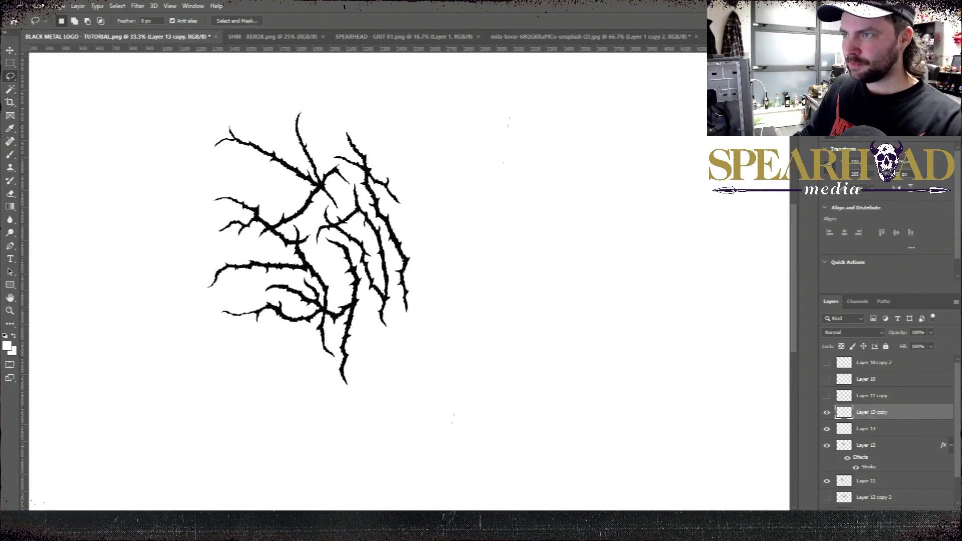
pyautogui.click(38, 6)
pyautogui.moveTo(61, 234)
pyautogui.click(237, 387)
# Rasterize Layer 12's stroke style and merge all the traced branch layers into a single layer.
pyautogui.rightClick(891, 446)
pyautogui.click(790, 183)
pyautogui.click(872, 386)
pyautogui.click(870, 450)
pyautogui.keyDown('shift'); pyautogui.click(869, 401); pyautogui.keyUp('shift')
pyautogui.hotkey('ctrl', 'e')
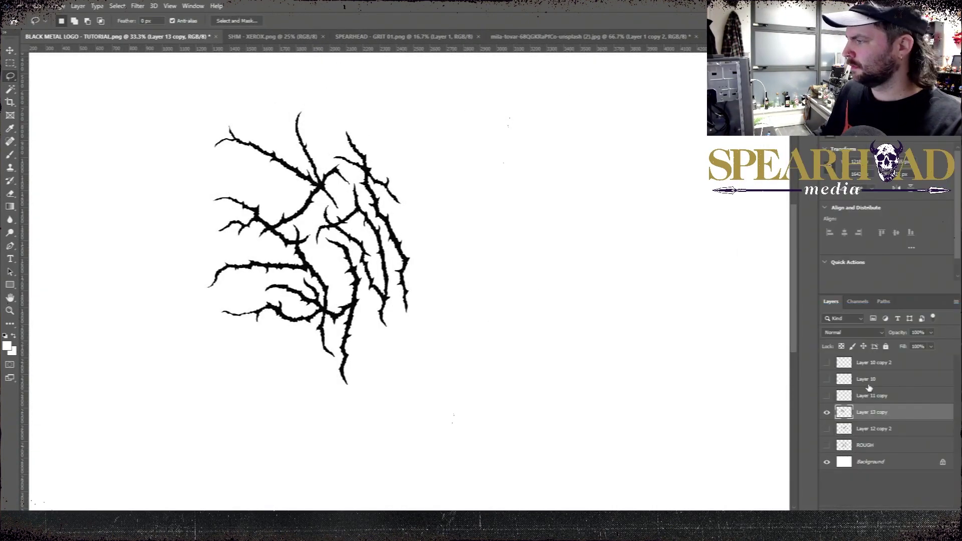
# Duplicate the merged left half, flip the copy horizontally and position it as the mirrored right half, crossing at the V.
pyautogui.rightClick(879, 413)
pyautogui.click(39, 6)
pyautogui.click(202, 392)
pyautogui.hotkey('ctrl', 't')
pyautogui.moveTo(359, 207)
pyautogui.mouseDown()
pyautogui.moveTo(471, 151)
pyautogui.moveTo(509, 149)
pyautogui.mouseUp()
pyautogui.press('Return')
pyautogui.press('l')
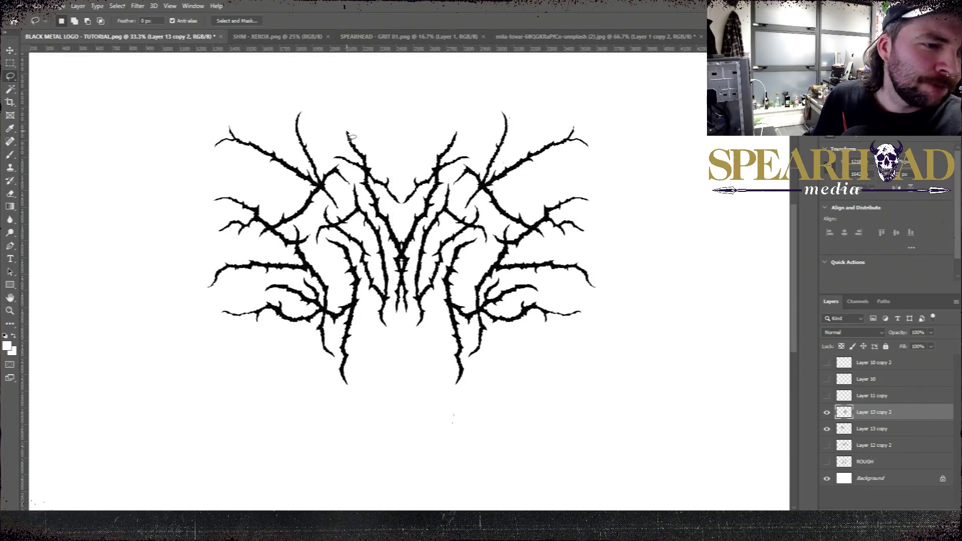
# Merge the left and right halves of the logo into one layer.
pyautogui.keyDown('ctrl'); pyautogui.click(866, 431); pyautogui.keyUp('ctrl')
pyautogui.rightClick(866, 427)
pyautogui.rightClick(863, 430)
pyautogui.click(767, 393)
pyautogui.hotkey('ctrl', '+')
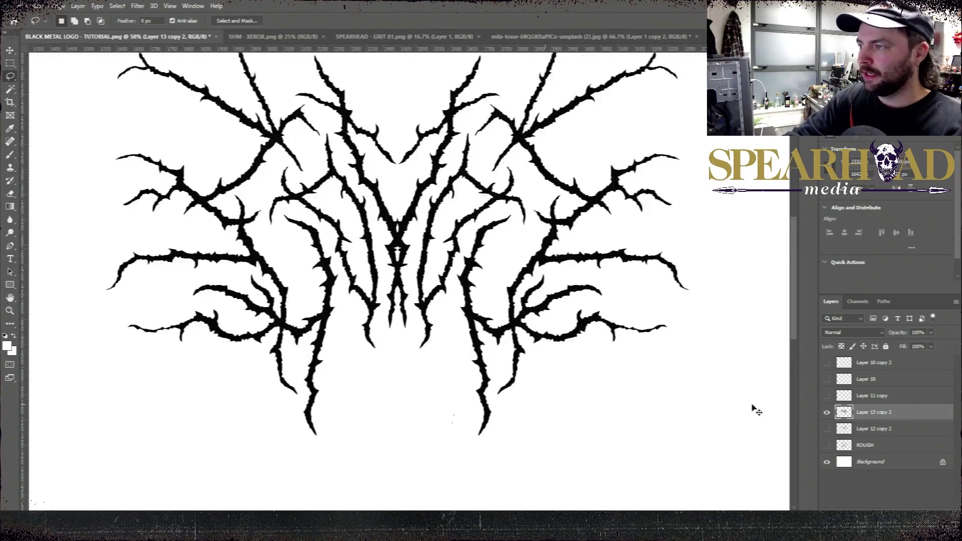
# On the right half, erase the inner branch links and add thorny black connectors joining the cross branch to its outer neighbours.
pyautogui.hotkey('ctrl', '+')
pyautogui.press('e')
pyautogui.moveTo(533, 233)
pyautogui.mouseDown()
pyautogui.moveTo(483, 274)
pyautogui.moveTo(394, 281)
pyautogui.moveTo(376, 241)
pyautogui.moveTo(371, 175)
pyautogui.mouseUp()
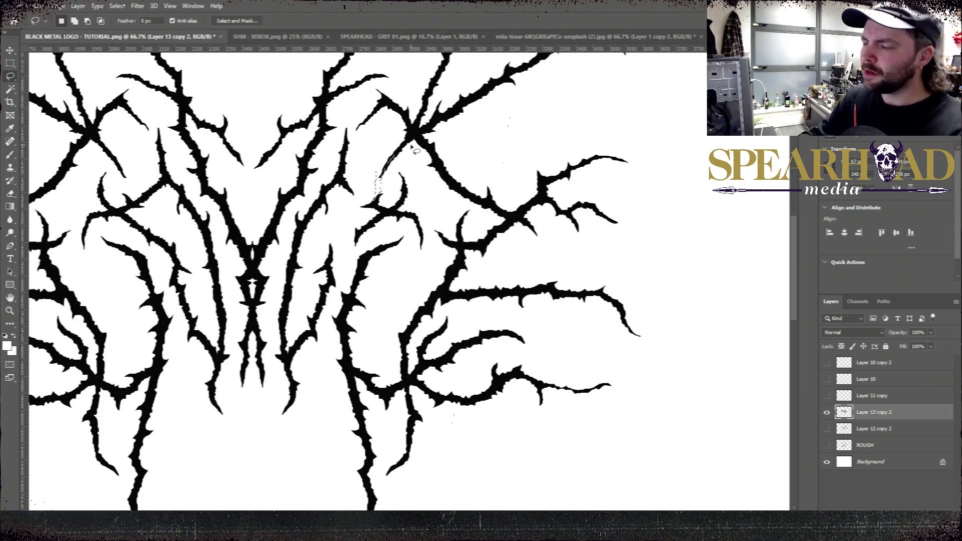
pyautogui.hotkey('ctrl', 'd')
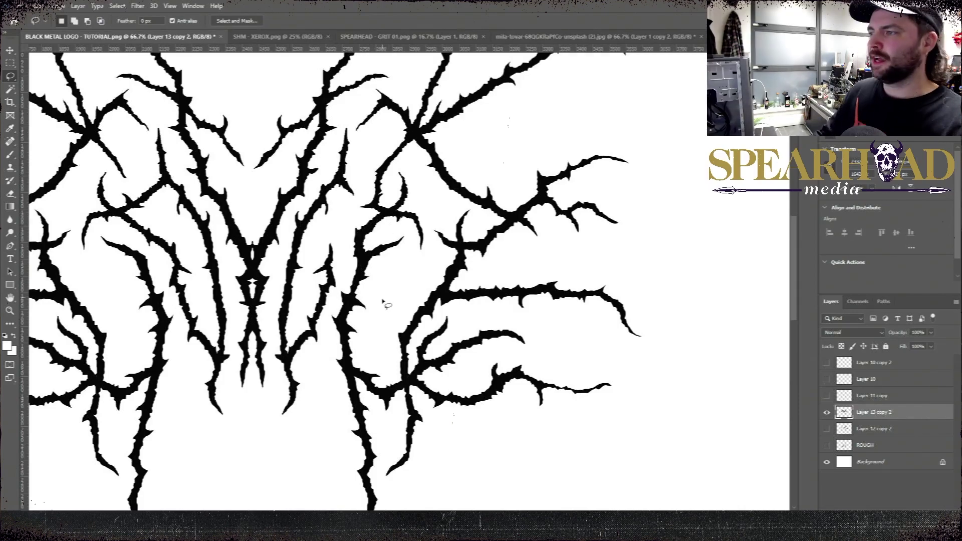
# Transform the whole logo in perspective so its upper edge is slightly narrower, and squash its height from above.
pyautogui.hotkey('ctrl', '-')
pyautogui.hotkey('ctrl', '-')
pyautogui.click(39, 5)
pyautogui.click(216, 285)
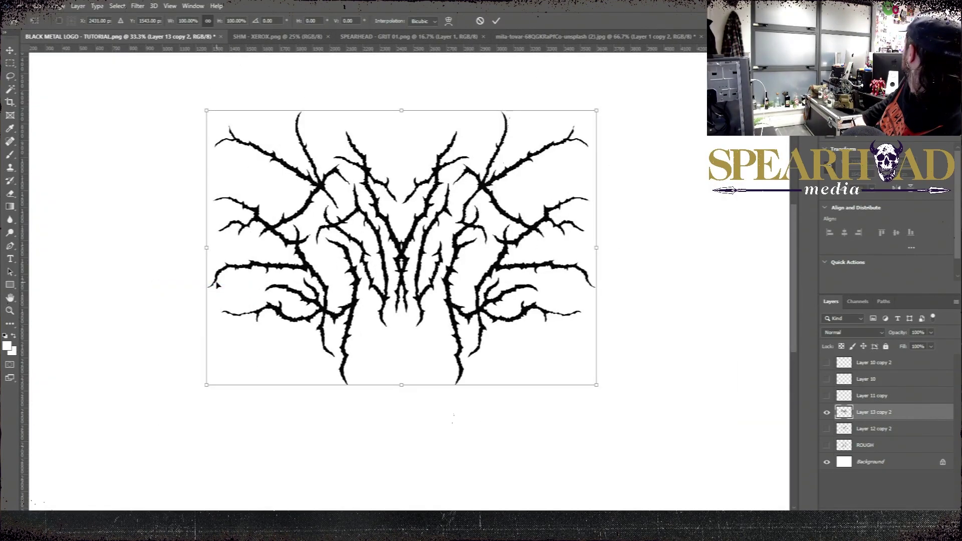
pyautogui.moveTo(206, 110); pyautogui.dragTo(224, 110)
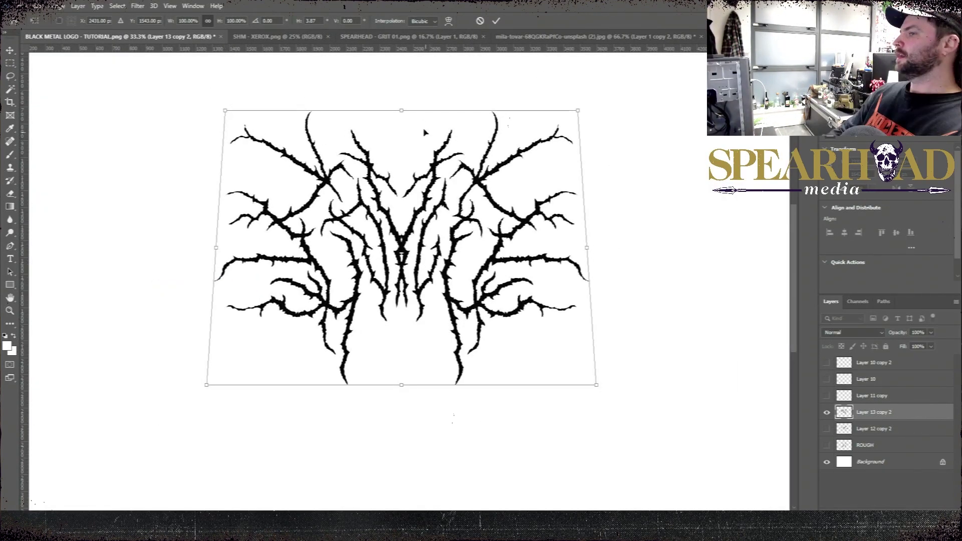
pyautogui.moveTo(403, 111); pyautogui.dragTo(403, 156)
pyautogui.press('Return')
# Copy the upper-left upright spike to its own layer and rotate it into place as a lower-left side branch.
pyautogui.hotkey('ctrl', '+')
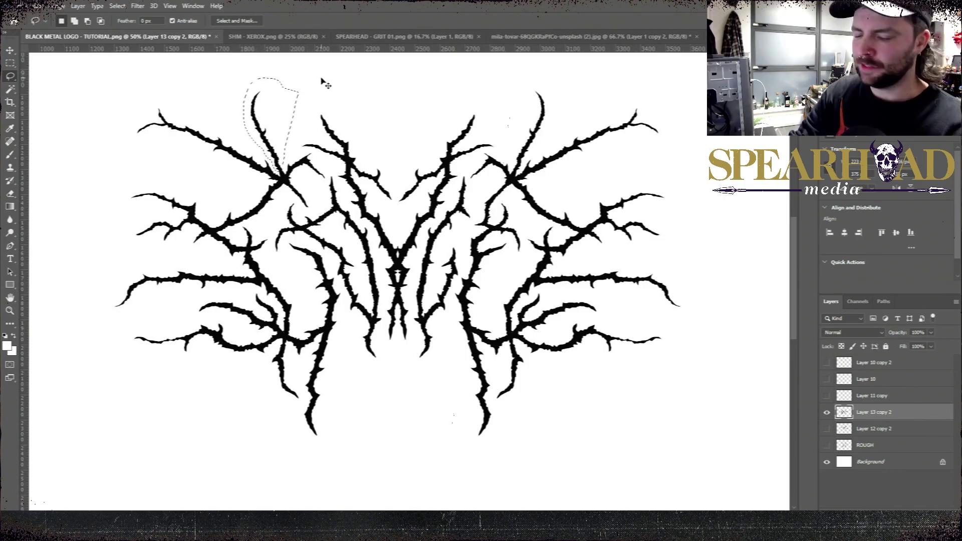
pyautogui.hotkey('ctrl', 'j')
pyautogui.hotkey('ctrl', 't')
pyautogui.moveTo(288, 118); pyautogui.dragTo(292, 320)
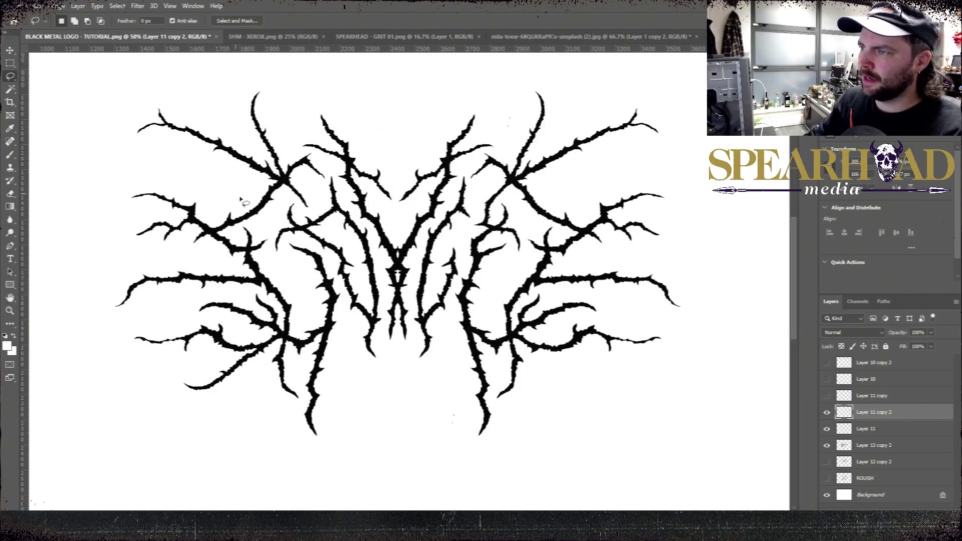
# Flip the second spike copy vertically, rotate it slightly and attach it beneath the upper-left diagonal branch.
pyautogui.click(37, 6)
pyautogui.moveTo(55, 234)
pyautogui.click(182, 399)
pyautogui.hotkey('ctrl', 't')
pyautogui.moveTo(252, 369); pyautogui.dragTo(261, 187)
pyautogui.moveTo(281, 163); pyautogui.dragTo(274, 142)
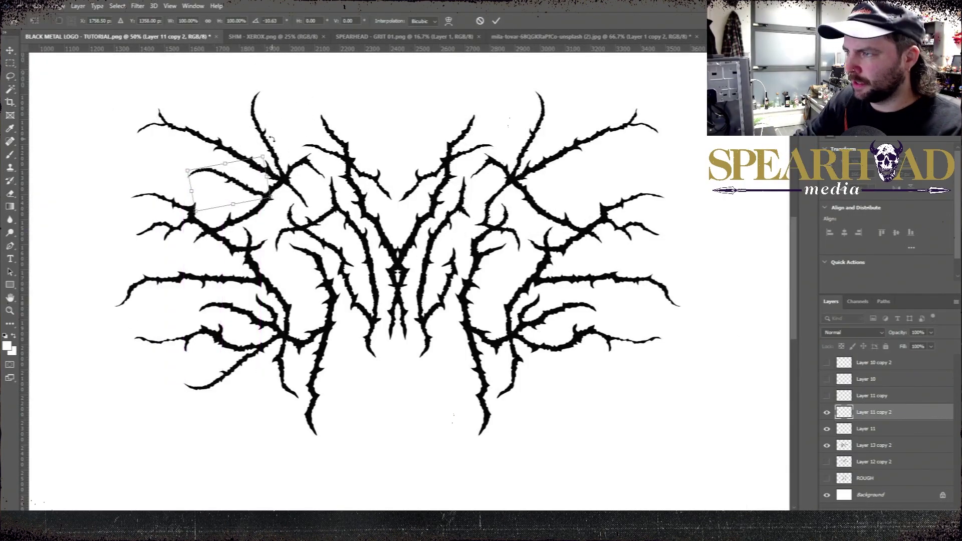
pyautogui.press('Return')
# Copy the outer end of the left horizontal branch, scale it to about 80%, rotate it about 100° and place it inside the left trunk.
pyautogui.click(857, 446)
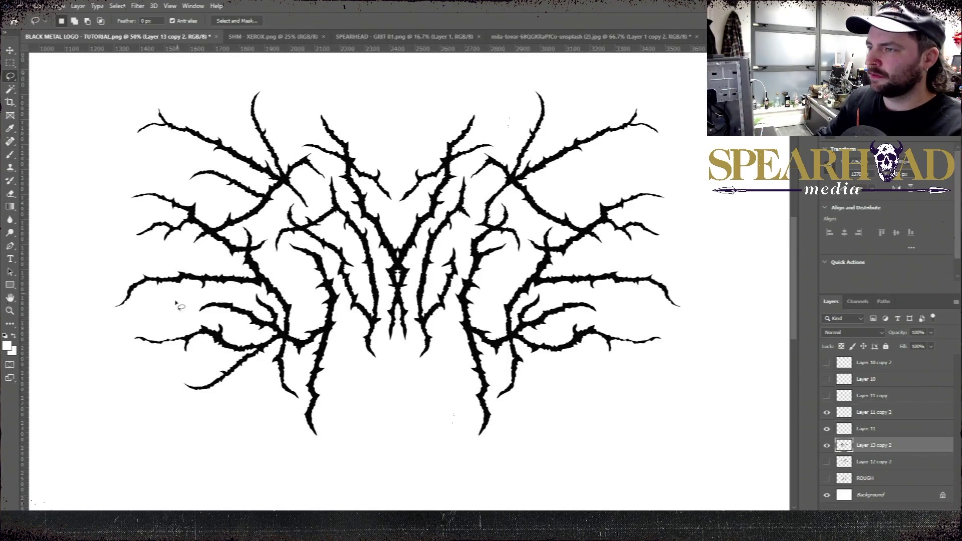
pyautogui.moveTo(142, 320); pyautogui.dragTo(108, 281)
pyautogui.hotkey('ctrl', 'j')
pyautogui.hotkey('ctrl', 't')
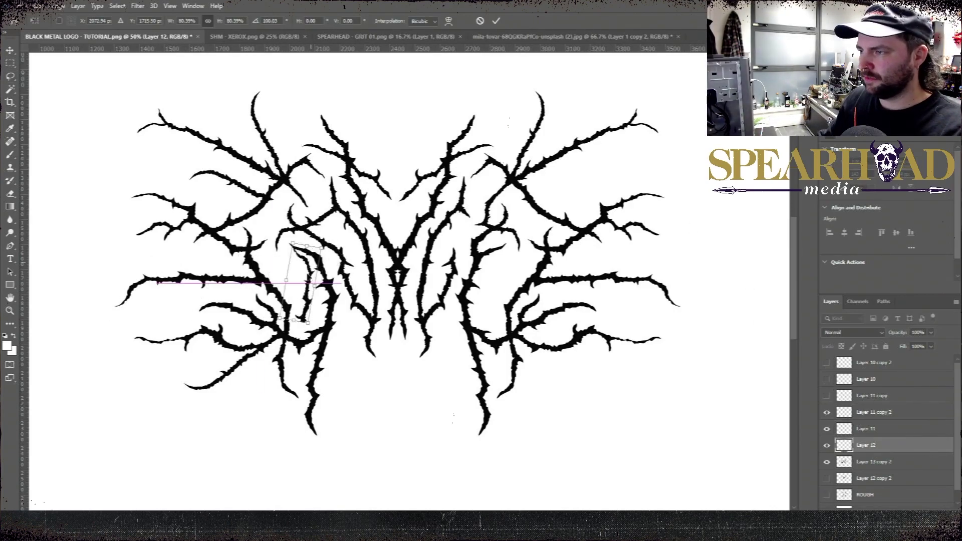
pyautogui.press('Return')
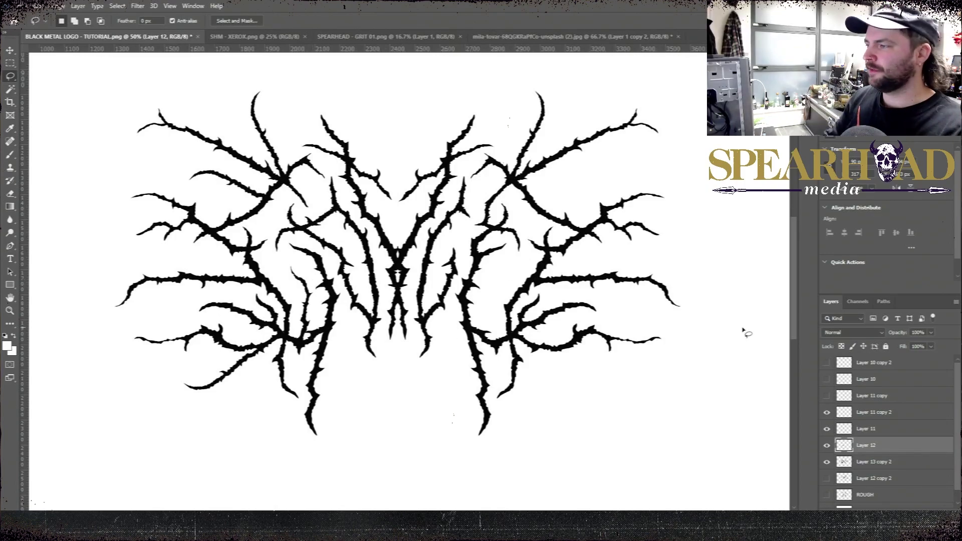
# Duplicate the small rotated branch and place the copy hanging below the lower end of the left long inner branch.
pyautogui.hotkey('ctrl', 'j')
pyautogui.moveTo(426, 98); pyautogui.dragTo(405, 149)
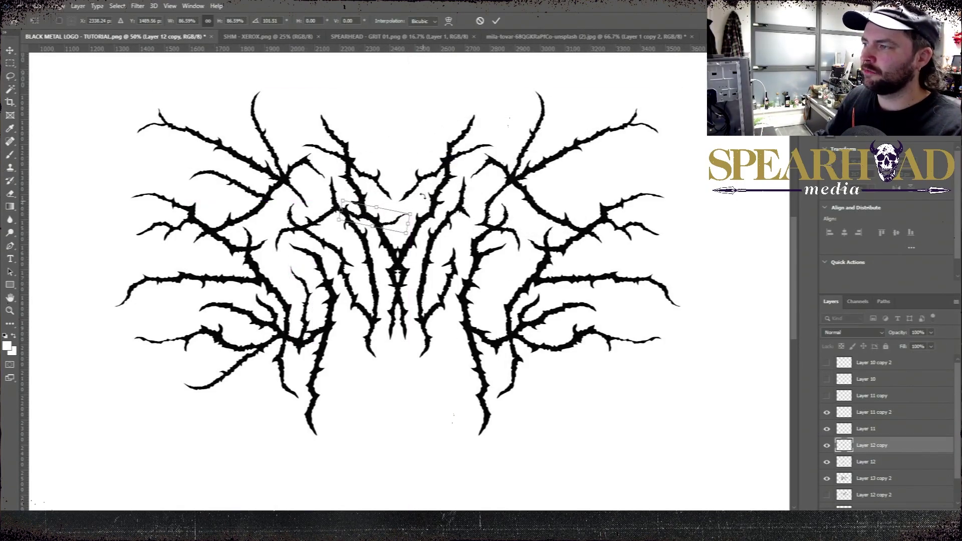
pyautogui.press('Return')
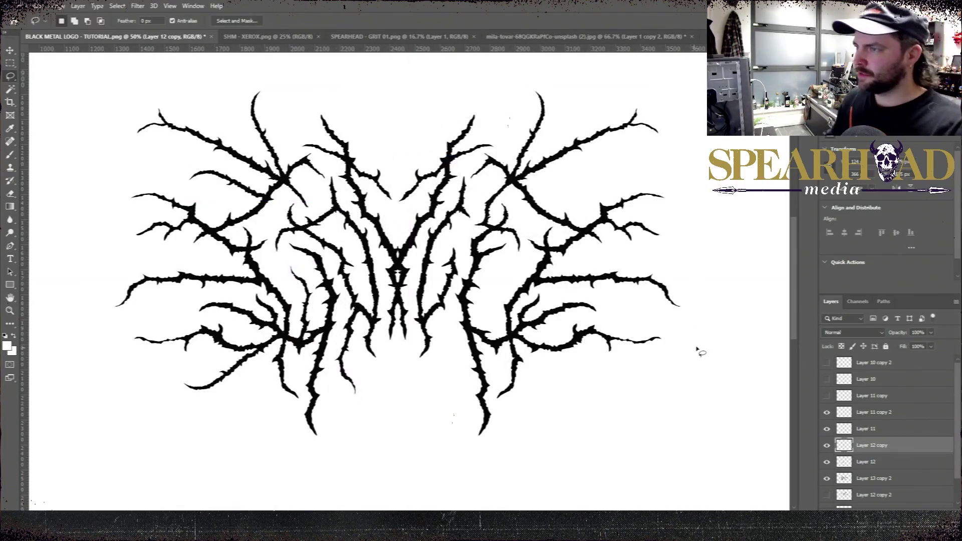
# Duplicate the small branch again, rotate it to hang below the upper-left junction and erase its excess lower end.
pyautogui.rightClick(878, 446)
pyautogui.click(873, 75)
pyautogui.press('Return')
pyautogui.hotkey('ctrl', 't')
pyautogui.moveTo(363, 321); pyautogui.dragTo(283, 215)
pyautogui.moveTo(313, 188); pyautogui.dragTo(293, 181)
pyautogui.moveTo(278, 253); pyautogui.dragTo(279, 251)
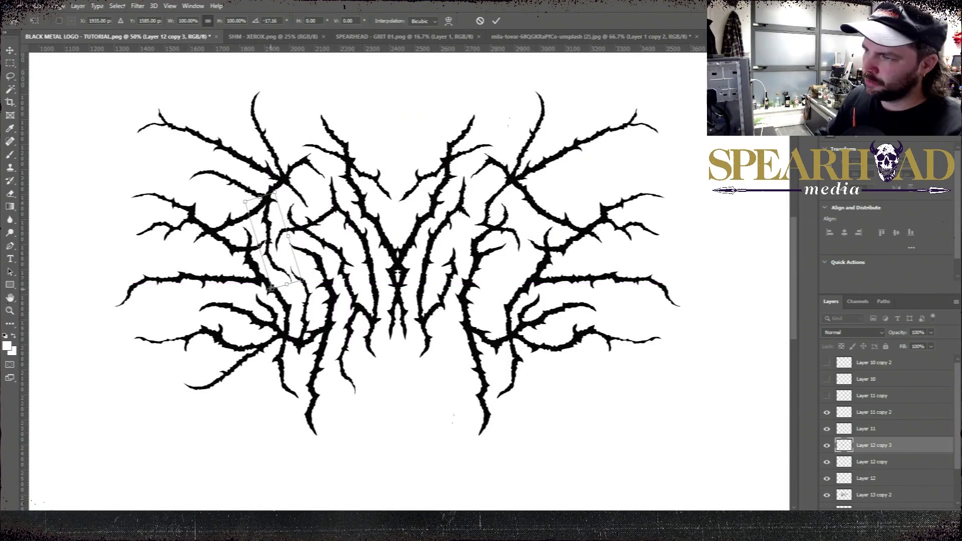
pyautogui.press('Return')
pyautogui.press('e')
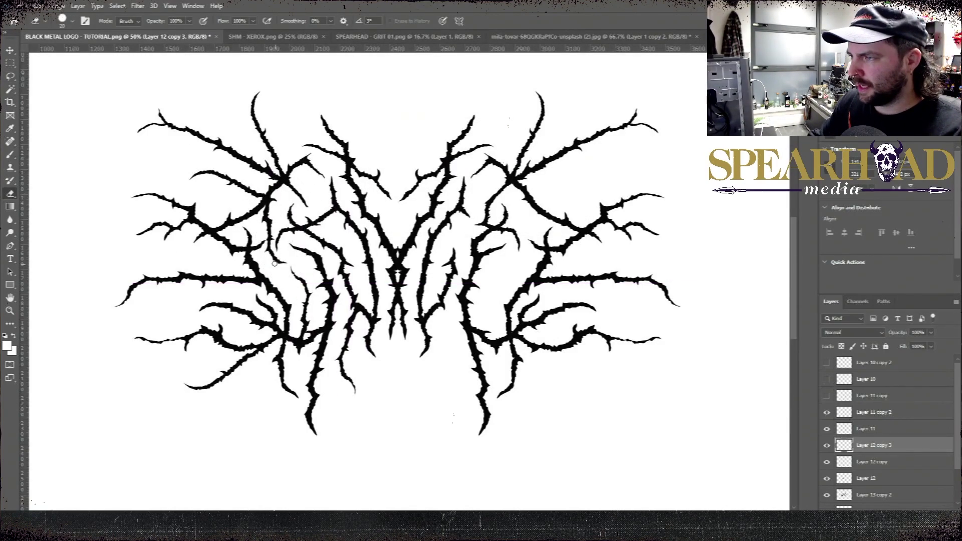
# Copy the upper-left diagonal branch, flip it vertically, widen it to about 106% and attach it to the lower-left trunk.
pyautogui.scroll(-1, 928, 467)
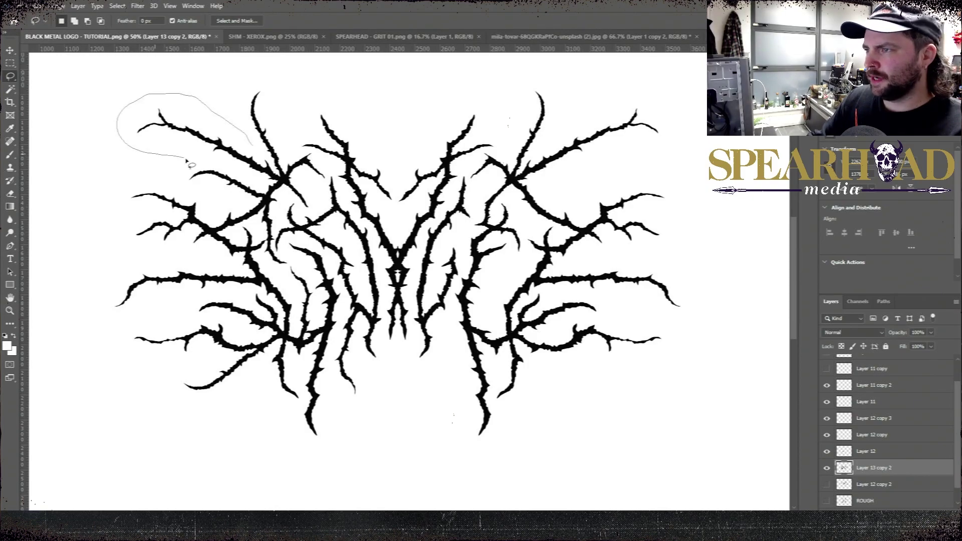
pyautogui.hotkey('ctrl', 'j')
pyautogui.moveTo(186, 159)
pyautogui.mouseDown()
pyautogui.moveTo(255, 163)
pyautogui.moveTo(267, 371)
pyautogui.moveTo(300, 417)
pyautogui.mouseUp()
pyautogui.hotkey('ctrl', 't')
pyautogui.click(38, 6)
pyautogui.moveTo(103, 234)
pyautogui.click(188, 405)
pyautogui.moveTo(346, 397); pyautogui.dragTo(342, 383)
pyautogui.moveTo(296, 409); pyautogui.dragTo(301, 386)
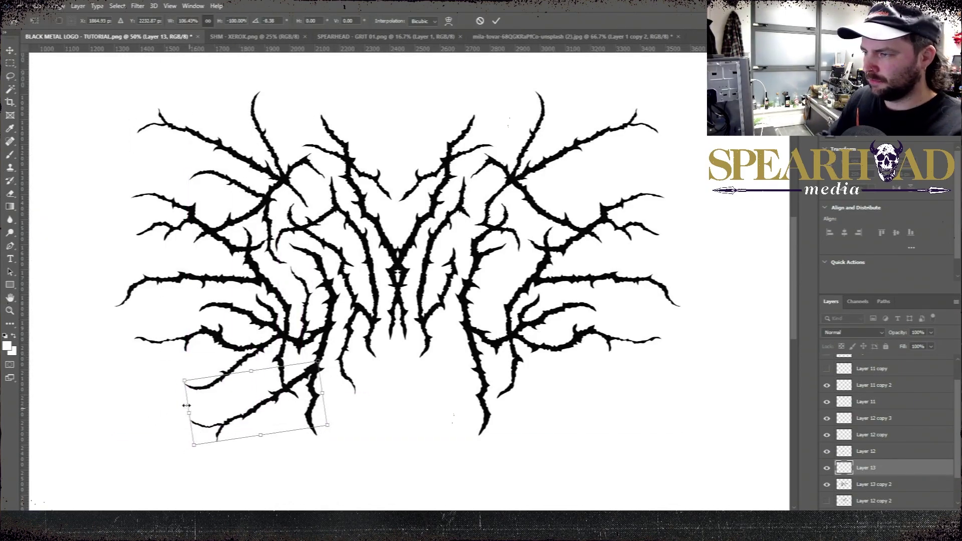
pyautogui.press('Return')
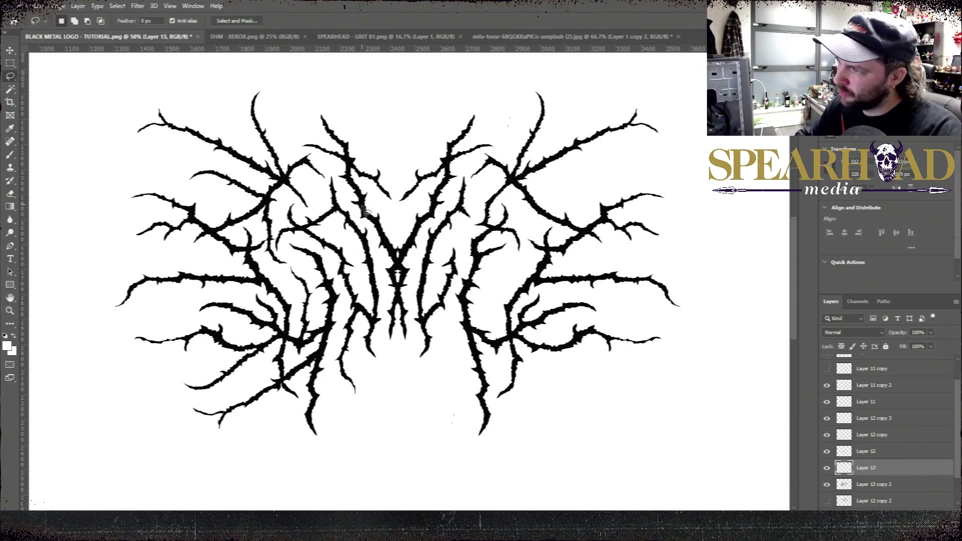
pyautogui.hotkey('alt', '[')
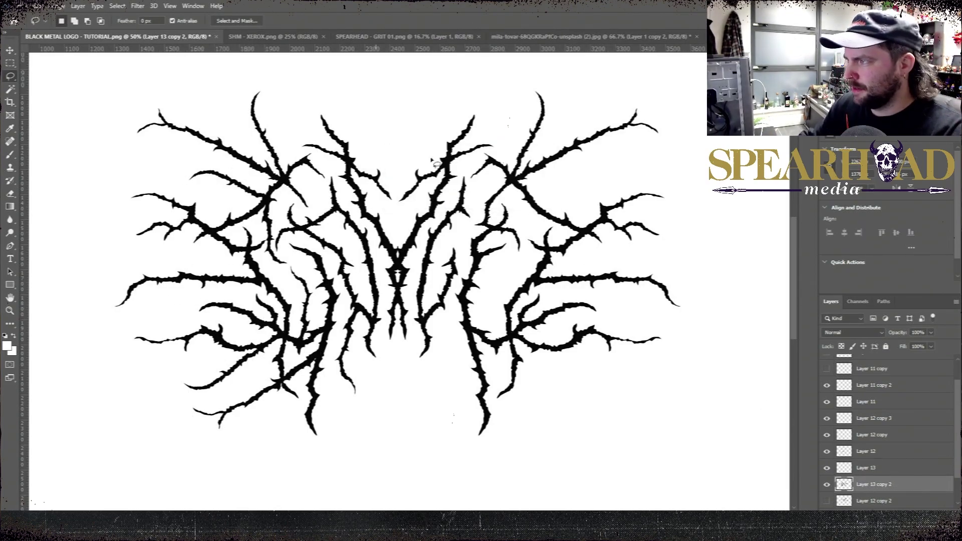
# Place a small branch copy on the left inner trunk and add a vertically flipped duplicate rising from the trunk's upper end.
pyautogui.hotkey('ctrl', 'j')
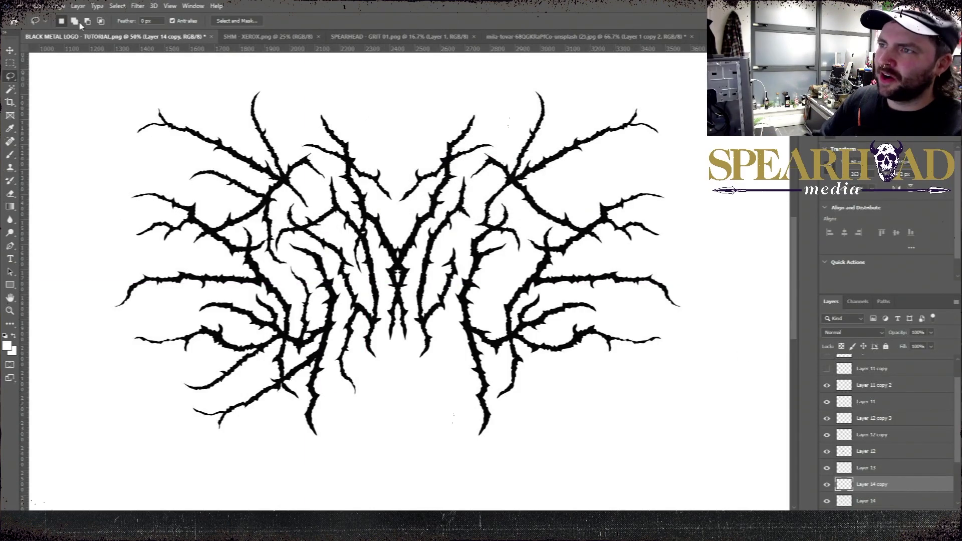
pyautogui.hotkey('ctrl', 'j')
pyautogui.moveTo(362, 231); pyautogui.dragTo(375, 122)
pyautogui.moveTo(399, 85); pyautogui.dragTo(414, 97)
pyautogui.click(38, 6)
pyautogui.moveTo(95, 234)
pyautogui.click(198, 387)
pyautogui.press('Return')
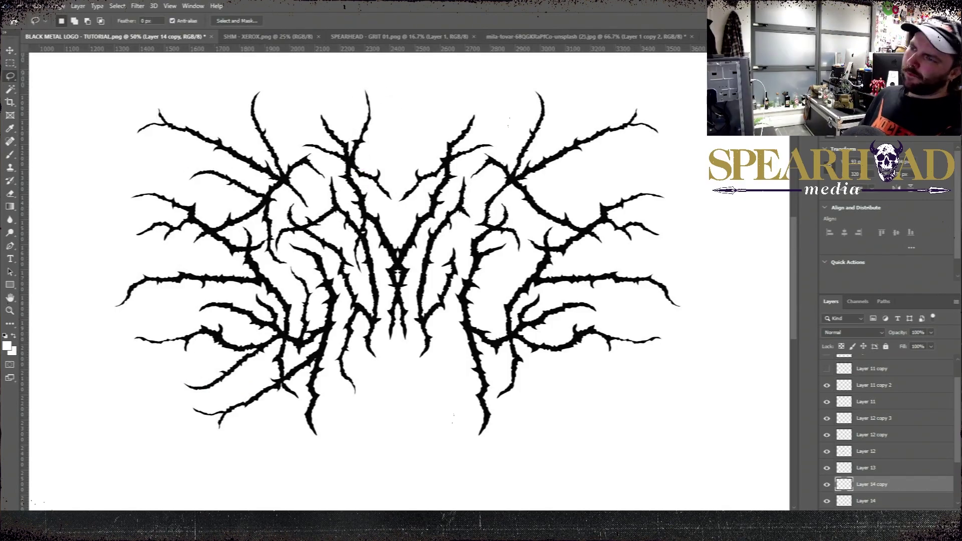
# Copy a small branch again, rotate it and place it upright in the central V above the junction.
pyautogui.press('l')
pyautogui.hotkey('ctrl', 'j')
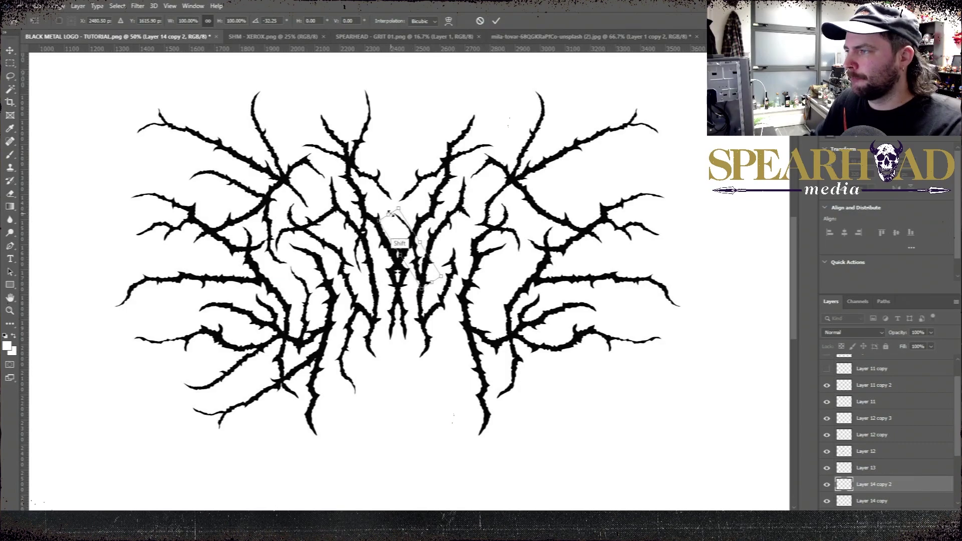
pyautogui.press('Return')
pyautogui.press('e')
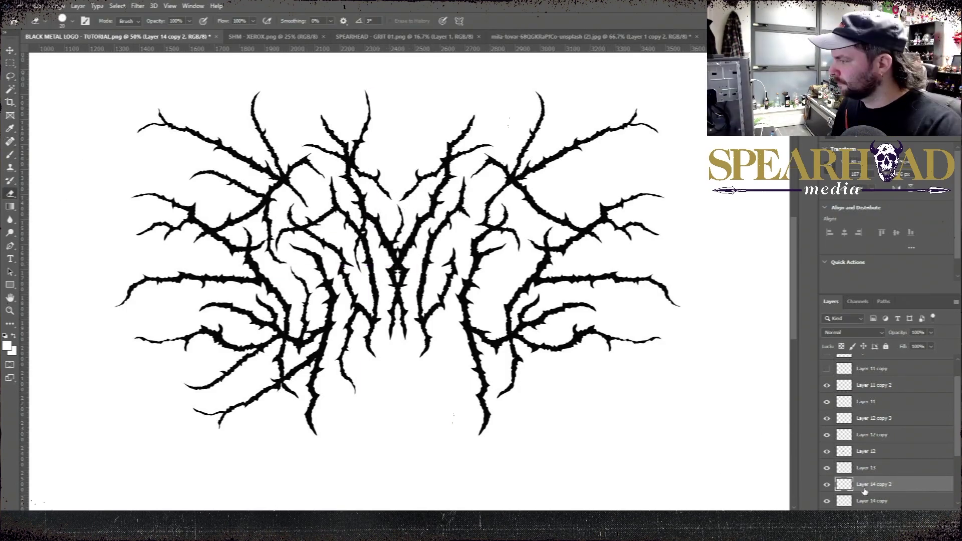
# Move the central branch's layer above the left-side layers and merge the added left-side branch layers into one.
pyautogui.click(872, 369)
pyautogui.moveTo(865, 489)
pyautogui.mouseDown()
pyautogui.moveTo(866, 443)
pyautogui.moveTo(898, 362)
pyautogui.mouseUp()
pyautogui.scroll(-5, 872, 426)
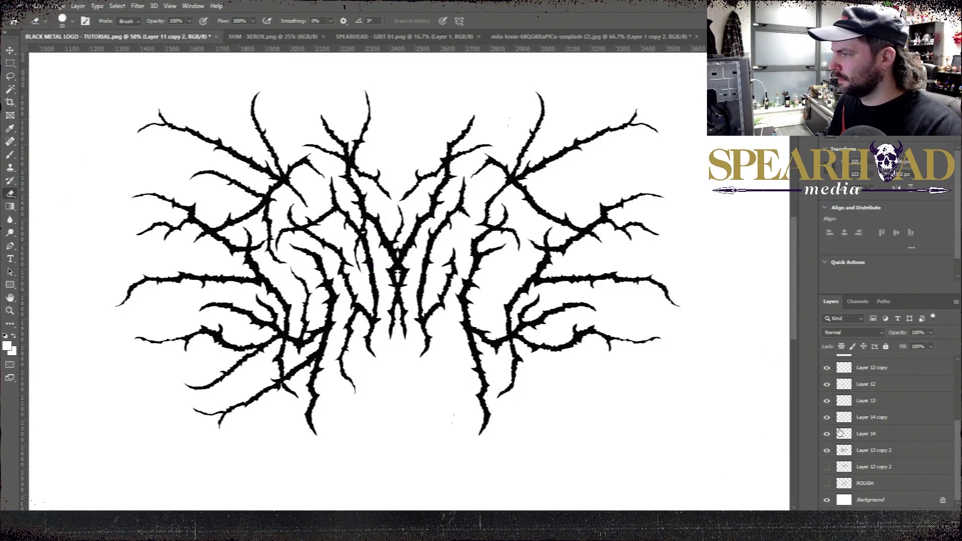
pyautogui.rightClick(847, 436)
pyautogui.press('Escape')
pyautogui.scroll(6, 872, 436)
pyautogui.keyDown('shift'); pyautogui.click(872, 382); pyautogui.keyUp('shift')
pyautogui.rightClick(872, 415)
pyautogui.click(863, 292)
pyautogui.rightClick(873, 425)
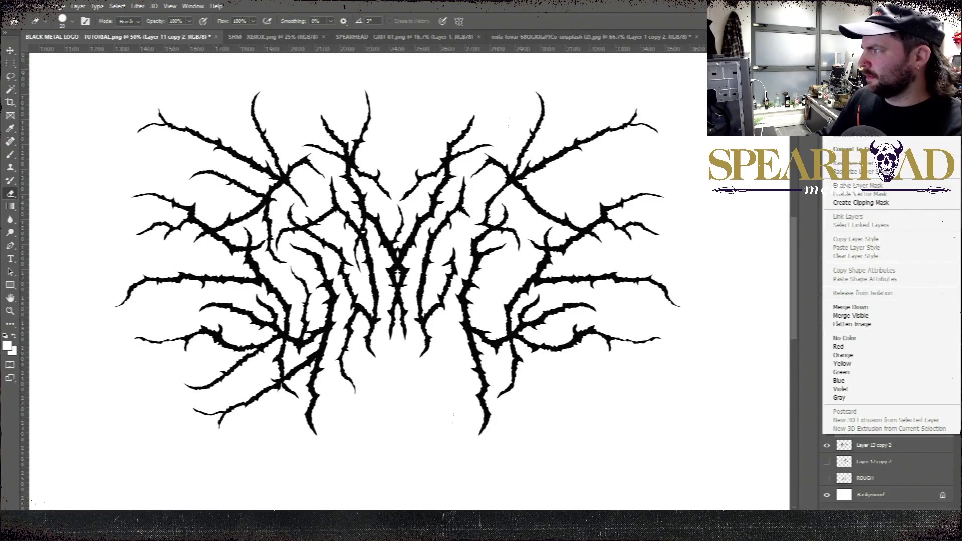
pyautogui.press('Escape')
# Duplicate the merged left-side branches, flip the copy horizontally and move it to the matching place on the right half.
pyautogui.hotkey('ctrl', 'j')
pyautogui.click(38, 6)
pyautogui.moveTo(75, 231)
pyautogui.click(190, 388)
pyautogui.hotkey('ctrl', 't')
pyautogui.moveTo(290, 173); pyautogui.dragTo(529, 171)
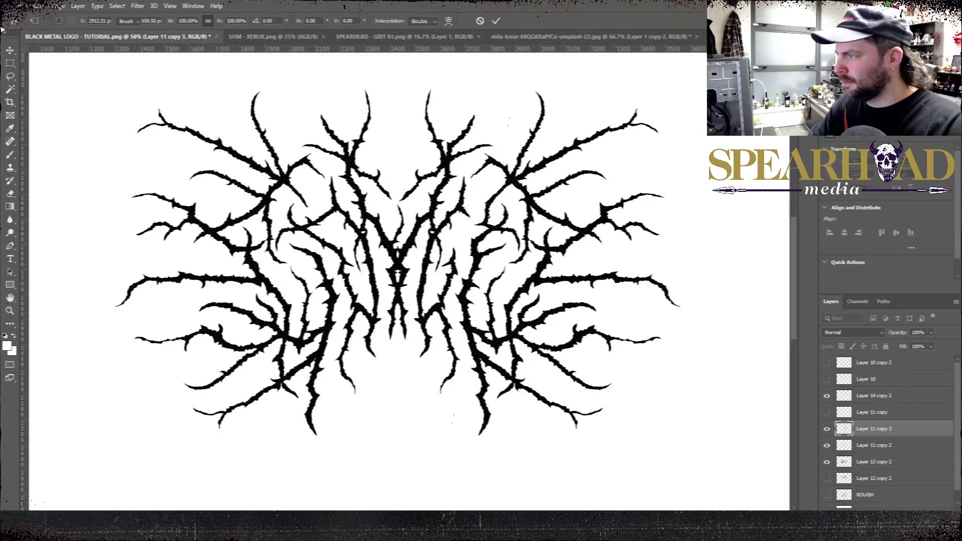
# Try filling a Refine Edge selection of the main branches on a separate layer, with Smooth 21 and the edge shifted outward.
pyautogui.click(827, 462)
pyautogui.click(827, 462)
pyautogui.click(846, 463)
pyautogui.keyDown('ctrl'); pyautogui.click(845, 462); pyautogui.keyUp('ctrl')
pyautogui.keyDown('ctrl'); pyautogui.click(915, 515); pyautogui.keyUp('ctrl')
pyautogui.click(117, 6)
pyautogui.keyDown('shift'); pyautogui.click(158, 136); pyautogui.keyUp('shift')
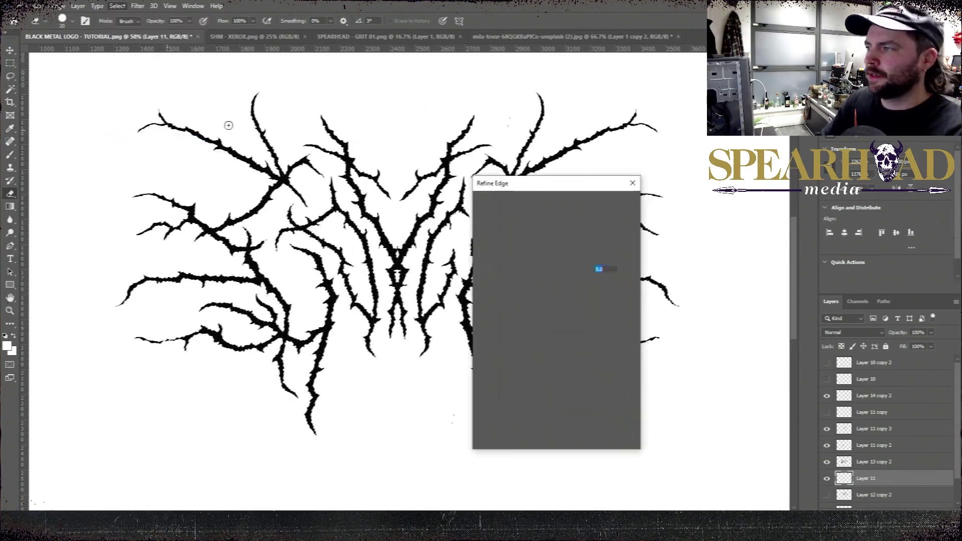
pyautogui.moveTo(541, 183); pyautogui.dragTo(654, 172)
pyautogui.click(670, 211)
pyautogui.click(648, 275)
pyautogui.click(719, 321)
pyautogui.moveTo(649, 293); pyautogui.dragTo(659, 293)
pyautogui.moveTo(674, 331); pyautogui.dragTo(688, 331)
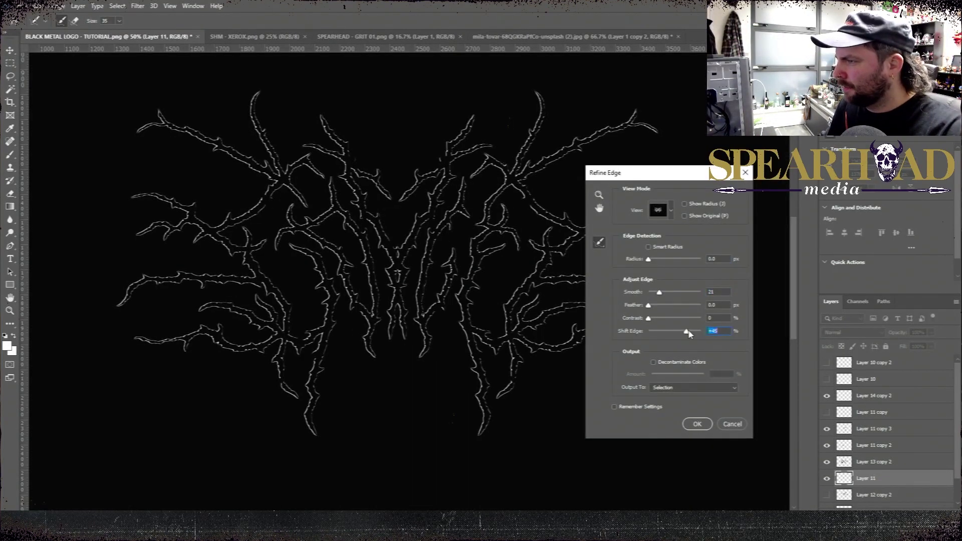
pyautogui.click(690, 426)
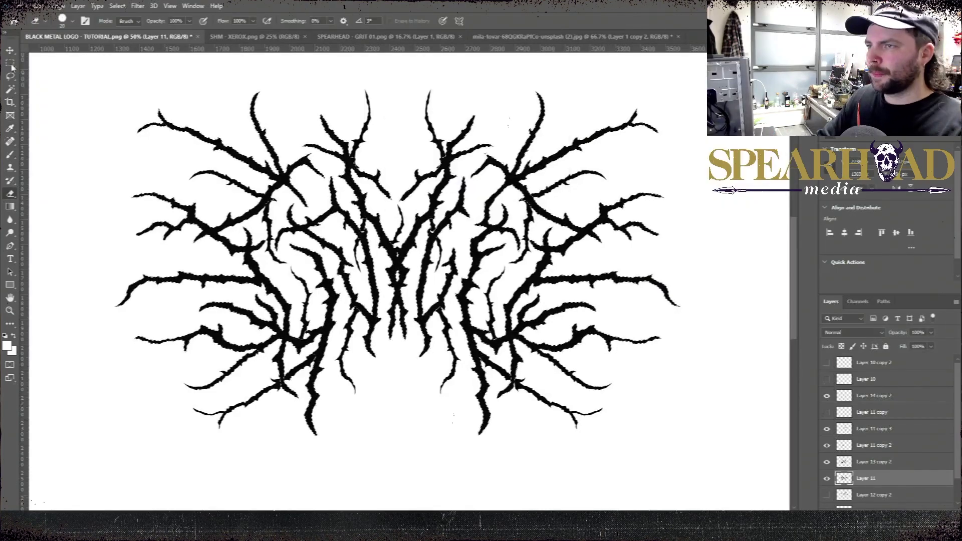
pyautogui.hotkey('ctrl', 'd')
pyautogui.click(827, 478)
# Delete the hidden leftover layers and merge all remaining branch layers above the background into one.
pyautogui.hotkey('ctrl', '-')
pyautogui.scroll(-2, 896, 474)
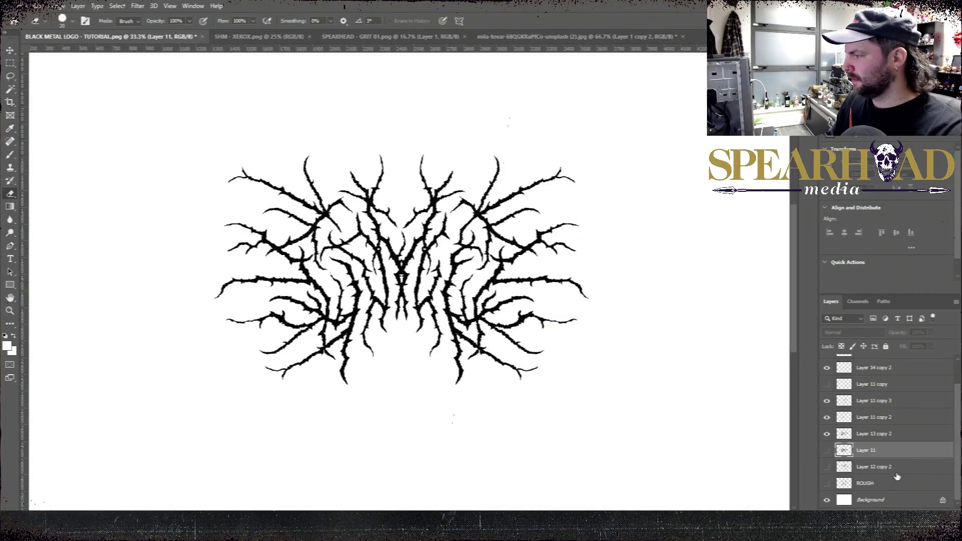
pyautogui.press('Delete')
pyautogui.press('Delete')
pyautogui.press('Delete')
pyautogui.click(910, 369)
pyautogui.press('Delete')
pyautogui.press('Delete')
pyautogui.click(875, 380)
pyautogui.press('Delete')
pyautogui.keyDown('shift'); pyautogui.click(873, 412); pyautogui.keyUp('shift')
pyautogui.rightClick(873, 412)
# Apply a mild preset warp to the whole logo, stretching its sides outward, and compare it with the unwarped version.
pyautogui.click(38, 6)
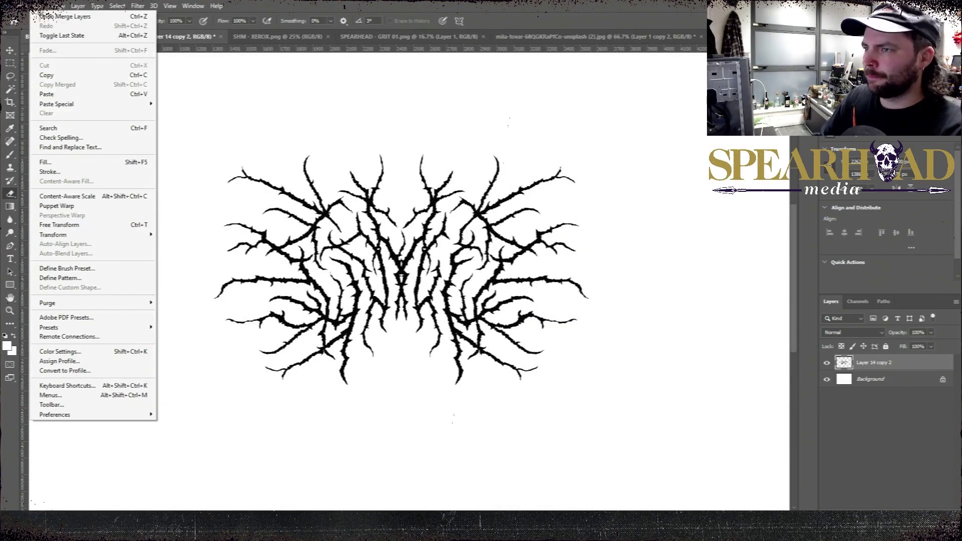
pyautogui.moveTo(53, 234)
pyautogui.click(168, 298)
pyautogui.click(253, 21)
pyautogui.click(238, 162)
pyautogui.moveTo(295, 21); pyautogui.dragTo(6, 60)
pyautogui.press('Return')
pyautogui.hotkey('ctrl', 'z')
pyautogui.hotkey('ctrl', 'shift', 'z')
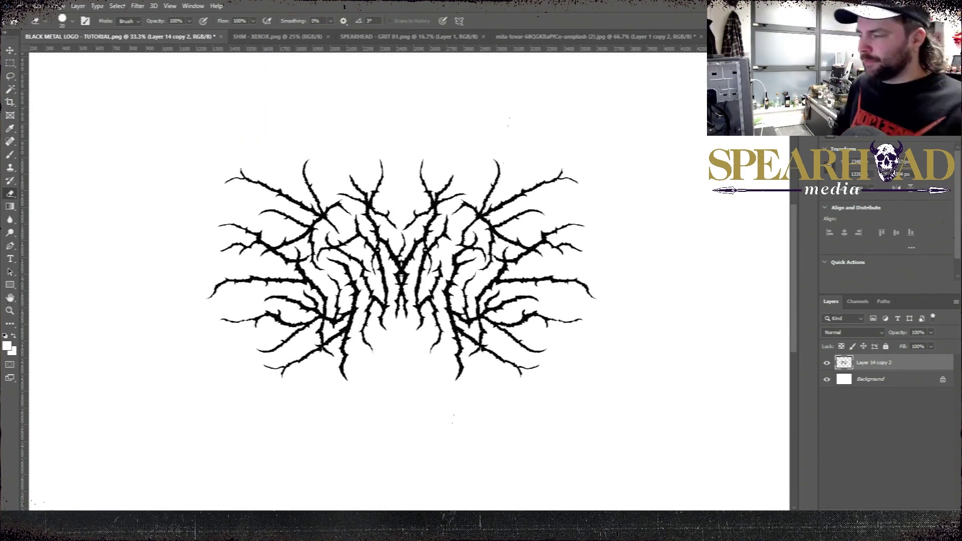
# Transform the logo in perspective to narrow its upper edge and slightly reduce its height.
pyautogui.hotkey('ctrl', 't')
pyautogui.moveTo(206, 158); pyautogui.dragTo(228, 164)
pyautogui.moveTo(403, 159); pyautogui.dragTo(405, 165)
pyautogui.press('Return')
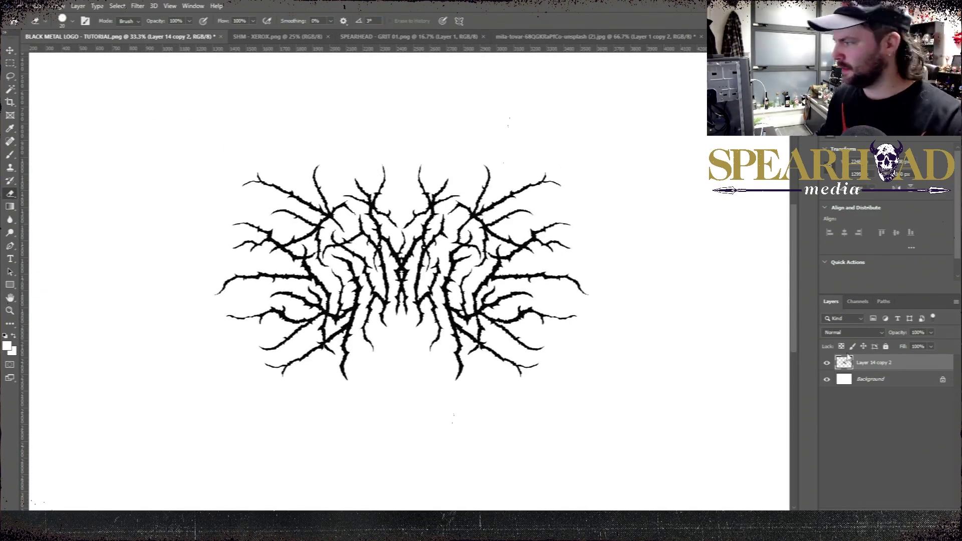
# Duplicate the logo layer, offset the copy slightly upward from the original and give it a white Stroke effect.
pyautogui.hotkey('ctrl', 'j')
pyautogui.hotkey('ctrl', '+')
pyautogui.press('v')
pyautogui.click(78, 5)
pyautogui.moveTo(100, 104)
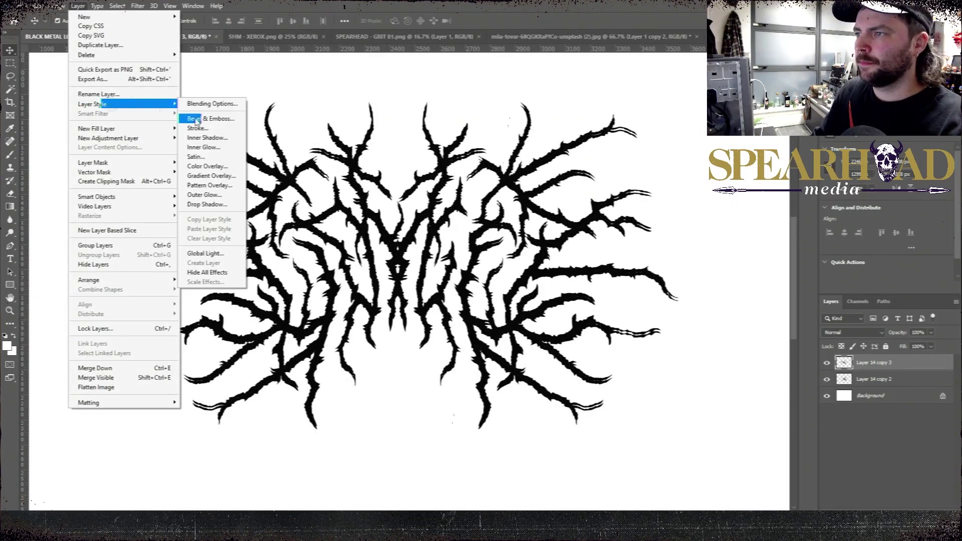
pyautogui.click(197, 128)
pyautogui.click(576, 296)
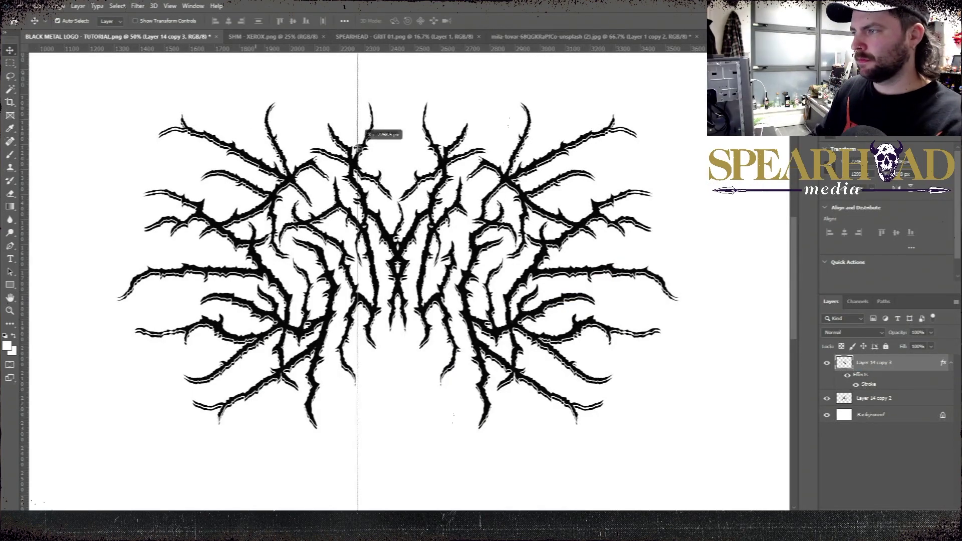
# Set a vertical guide at the logo's centre and cut the left half of a duplicated backing logo onto its own layer.
pyautogui.click(14, 64)
pyautogui.click(893, 399)
pyautogui.hotkey('ctrl', 'j')
pyautogui.click(827, 415)
pyautogui.moveTo(77, 63); pyautogui.dragTo(395, 456)
pyautogui.hotkey('ctrl', 'shift', 'j')
# Nudge the backing logo's left and right halves slightly outward from the centre guide.
pyautogui.hotkey('ctrl', 't')
pyautogui.hotkey('shift', 'Right')
pyautogui.hotkey('shift', 'Right')
pyautogui.hotkey('shift', 'Right')
pyautogui.hotkey('shift', 'Right')
pyautogui.hotkey('shift', 'Down')
pyautogui.hotkey('shift', 'Down')
pyautogui.press('Return')
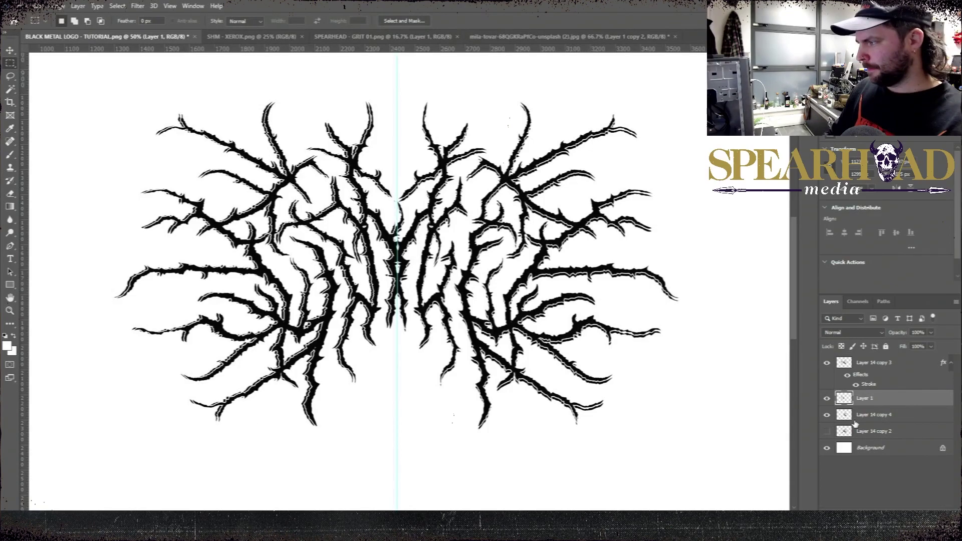
pyautogui.click(874, 415)
pyautogui.hotkey('ctrl', 't')
pyautogui.hotkey('shift', 'Right')
pyautogui.hotkey('shift', 'Up')
pyautogui.press('Return')
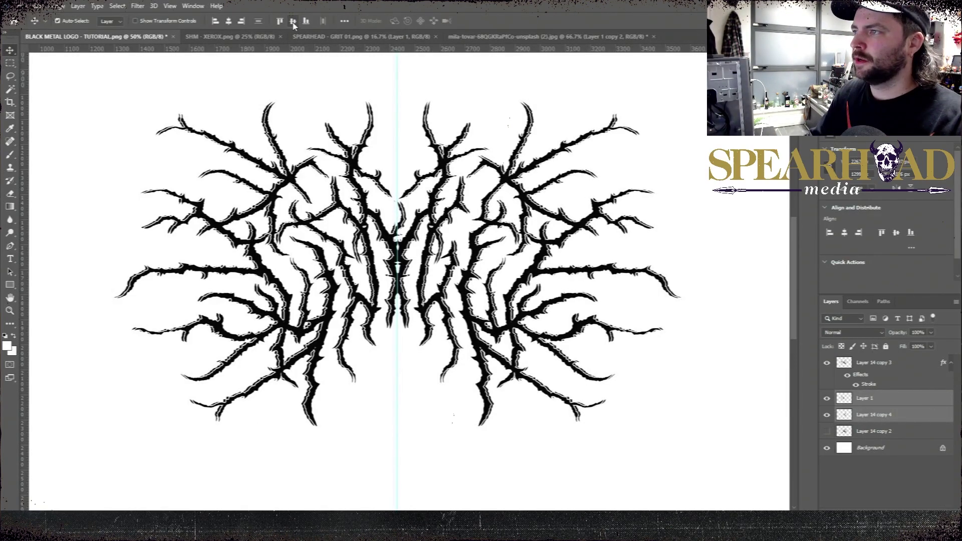
# Merge the two backing halves and centre them horizontally with the stroked logo layer, clearing the guide.
pyautogui.hotkey('ctrl', 'e')
pyautogui.click(229, 21)
pyautogui.click(10, 64)
pyautogui.click(10, 50)
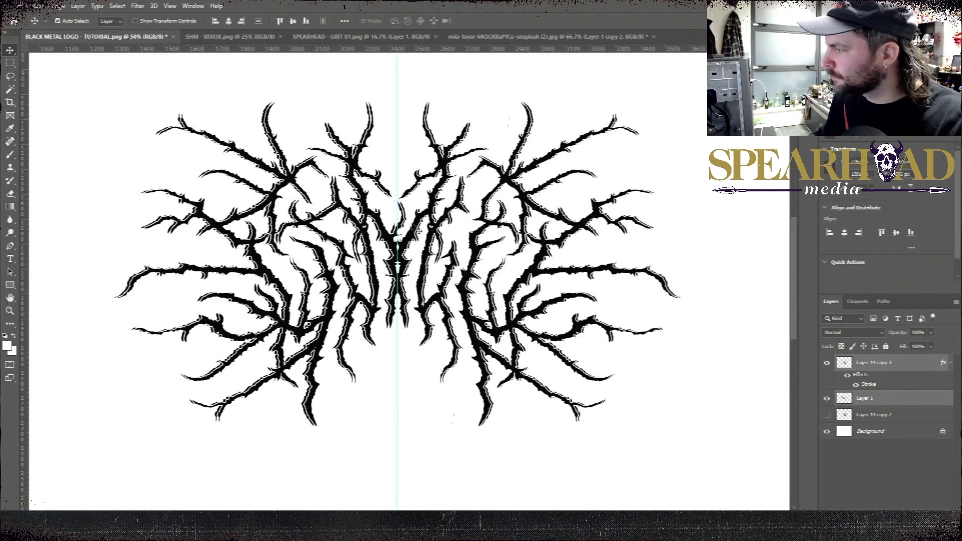
pyautogui.click(874, 363)
pyautogui.moveTo(397, 78); pyautogui.dragTo(364, 46)
# Copy the whole texture from SPEARHEAD - GRIT 01.png into the logo document and scale it to about half size over the logo.
pyautogui.click(361, 39)
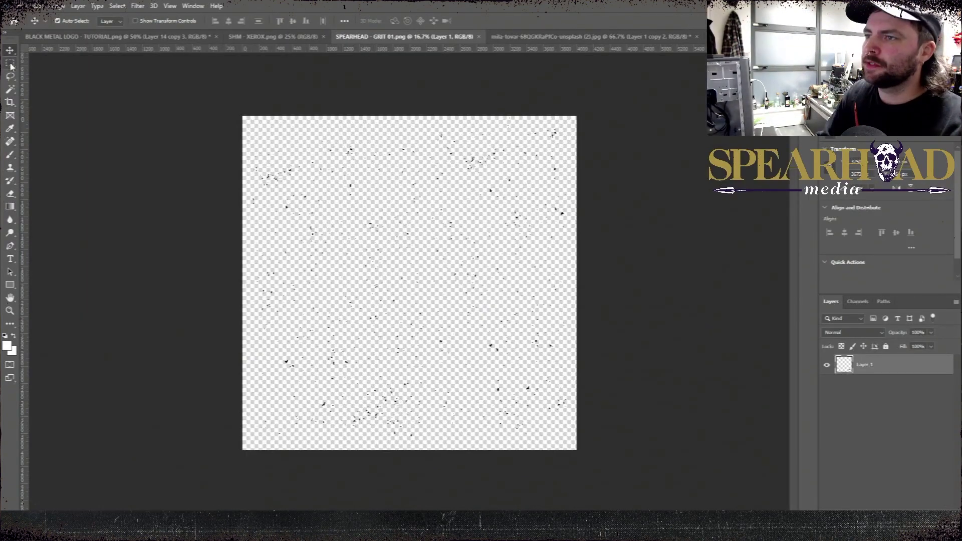
pyautogui.click(10, 63)
pyautogui.hotkey('ctrl', 'a')
pyautogui.hotkey('ctrl', 'c')
pyautogui.click(159, 38)
pyautogui.hotkey('ctrl', 'v')
pyautogui.hotkey('ctrl', '-')
pyautogui.hotkey('ctrl', '-')
pyautogui.hotkey('ctrl', '-')
pyautogui.hotkey('ctrl', 't')
pyautogui.moveTo(567, 136); pyautogui.dragTo(491, 198)
pyautogui.hotkey('ctrl', '+')
pyautogui.hotkey('ctrl', '+')
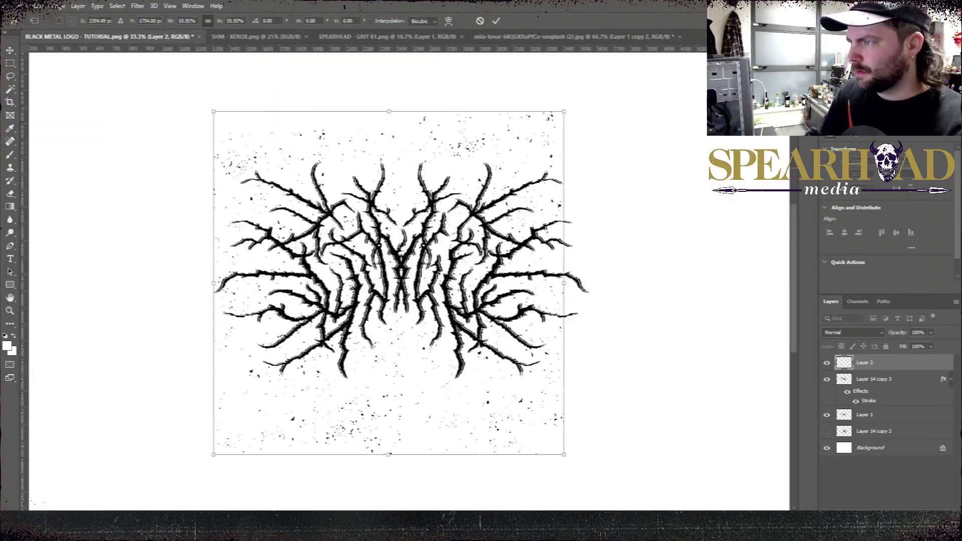
pyautogui.press('Return')
# Duplicate the grit layer, rotate the copy about a quarter turn and shift it slightly lower.
pyautogui.hotkey('ctrl', 'j')
pyautogui.hotkey('ctrl', 't')
pyautogui.moveTo(144, 80); pyautogui.dragTo(210, 481)
pyautogui.moveTo(428, 292); pyautogui.dragTo(426, 317)
pyautogui.press('Return')
pyautogui.hotkey('ctrl', '+')
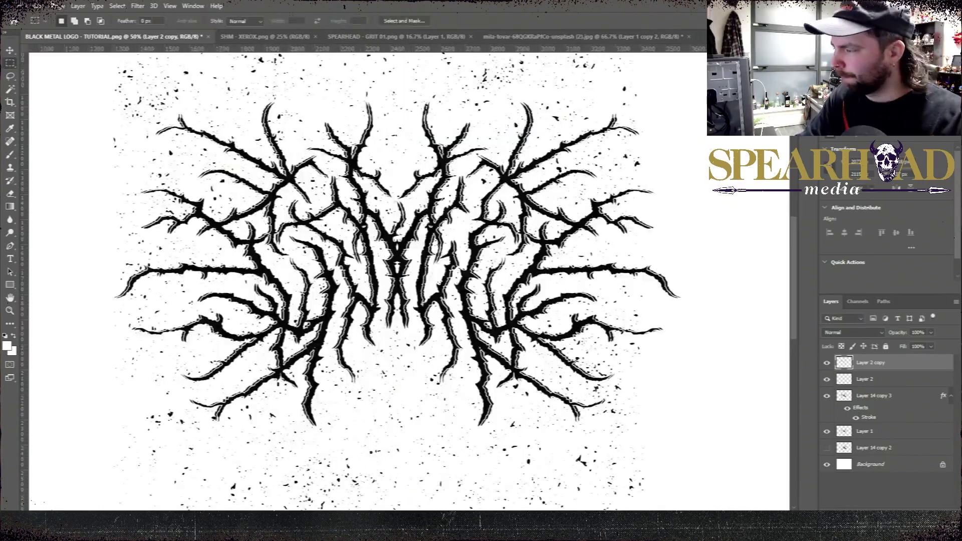
# Duplicate the rotated grit layer and transform the duplicate to vary the specks over the logo.
pyautogui.hotkey('ctrl', '-')
pyautogui.hotkey('ctrl', '-')
pyautogui.rightClick(878, 363)
pyautogui.click(781, 55)
pyautogui.hotkey('ctrl', 't')
pyautogui.hotkey('ctrl', '+')
pyautogui.hotkey('ctrl', '+')
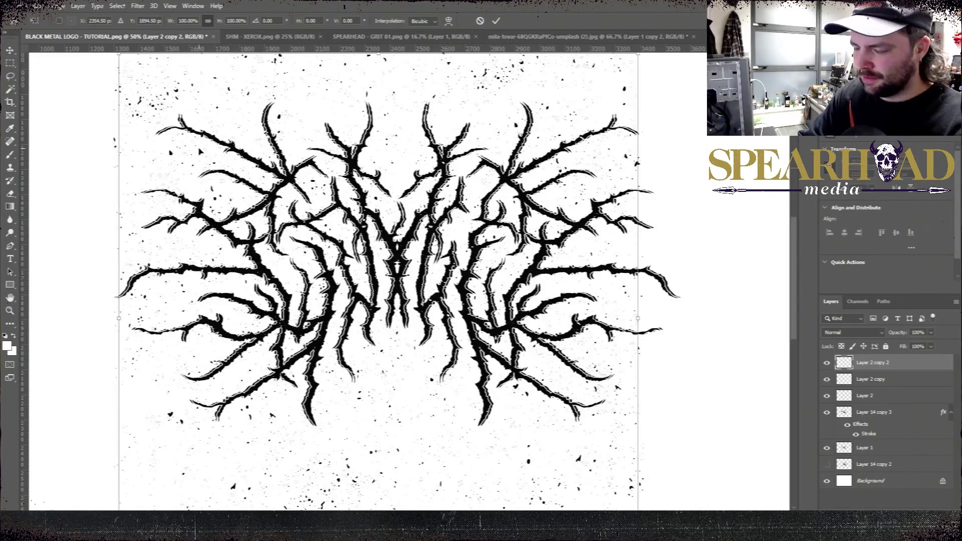
pyautogui.press('Return')
pyautogui.click(56, 6)
pyautogui.click(30, 179)
pyautogui.hotkey('ctrl', 't')
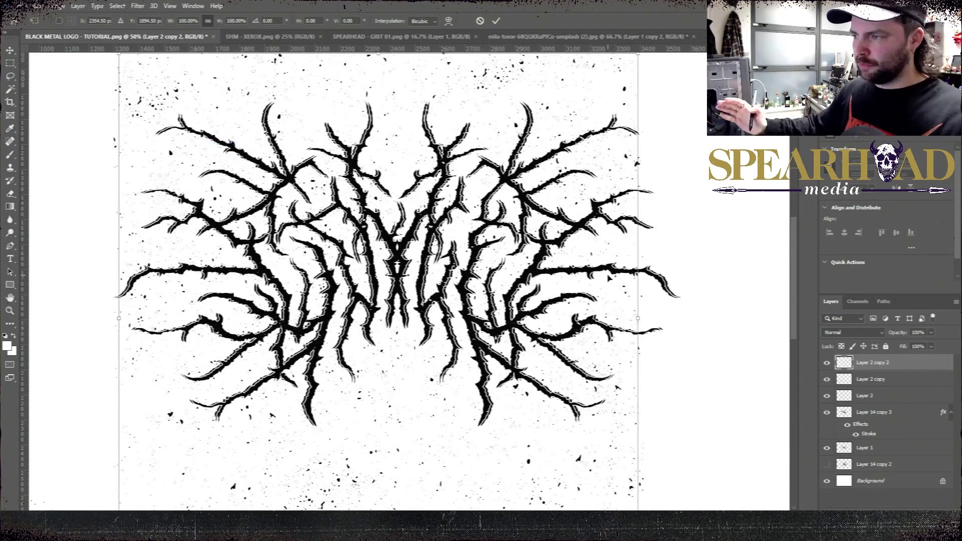
pyautogui.moveTo(378, 79); pyautogui.dragTo(378, 140)
pyautogui.moveTo(466, 245); pyautogui.dragTo(293, 138)
pyautogui.press('Return')
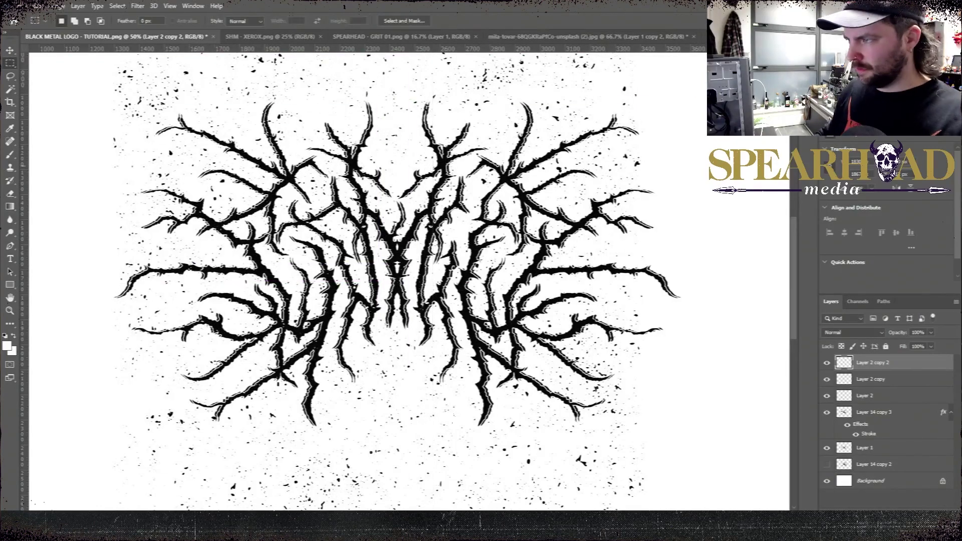
# Duplicate the topmost grit layer once more and adjust the new copy's placement.
pyautogui.rightClick(874, 363)
pyautogui.click(782, 55)
pyautogui.hotkey('ctrl', 't')
pyautogui.moveTo(497, 232); pyautogui.dragTo(615, 232)
pyautogui.hotkey('ctrl', '-')
pyautogui.hotkey('ctrl', '-')
pyautogui.hotkey('ctrl', '+')
pyautogui.hotkey('ctrl', '+')
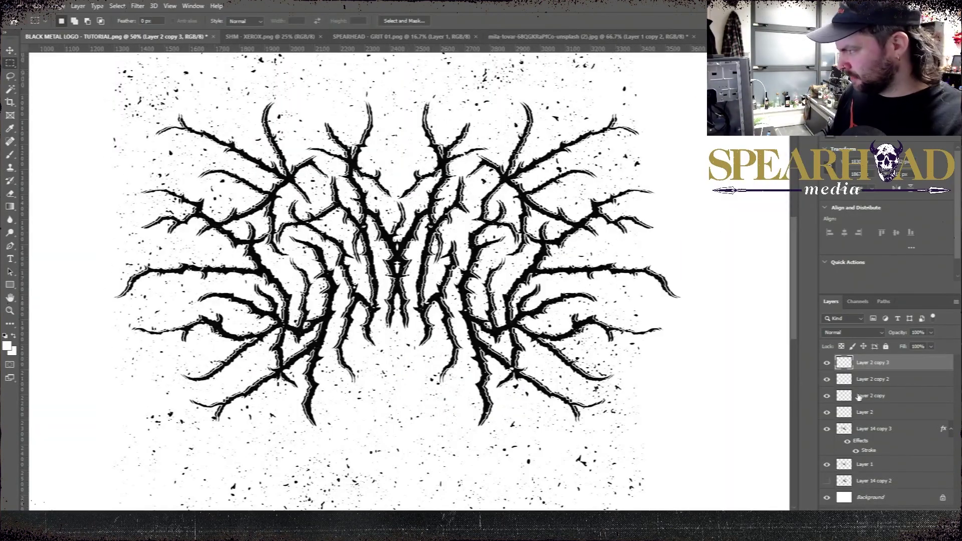
# Merge the two lowest grit layers and erase the specks lying farther out from the logo's outline.
pyautogui.click(859, 397)
pyautogui.keyDown('shift'); pyautogui.click(859, 412); pyautogui.keyUp('shift')
pyautogui.rightClick(859, 411)
pyautogui.click(746, 394)
pyautogui.hotkey('ctrl', '-')
pyautogui.hotkey('ctrl', '-')
pyautogui.hotkey('ctrl', '+')
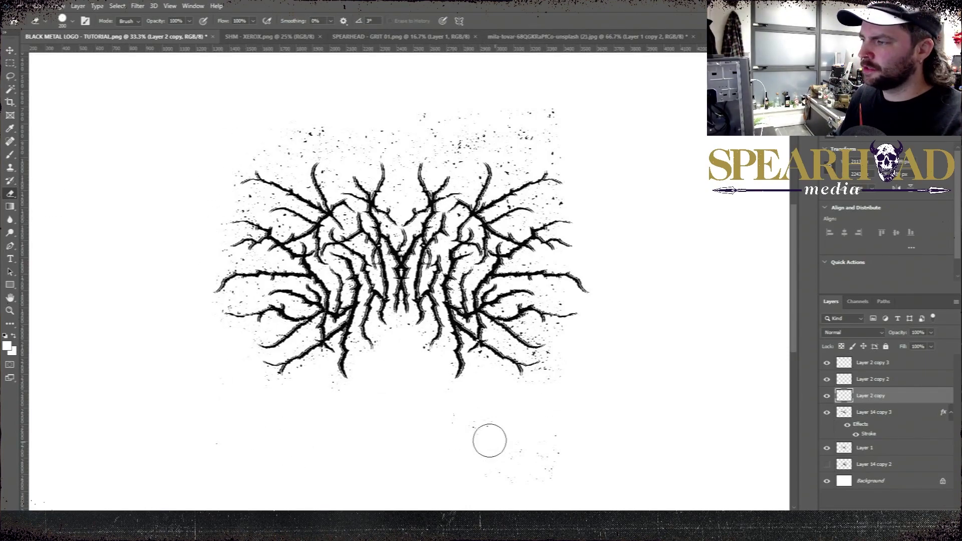
pyautogui.hotkey('ctrl', '+')
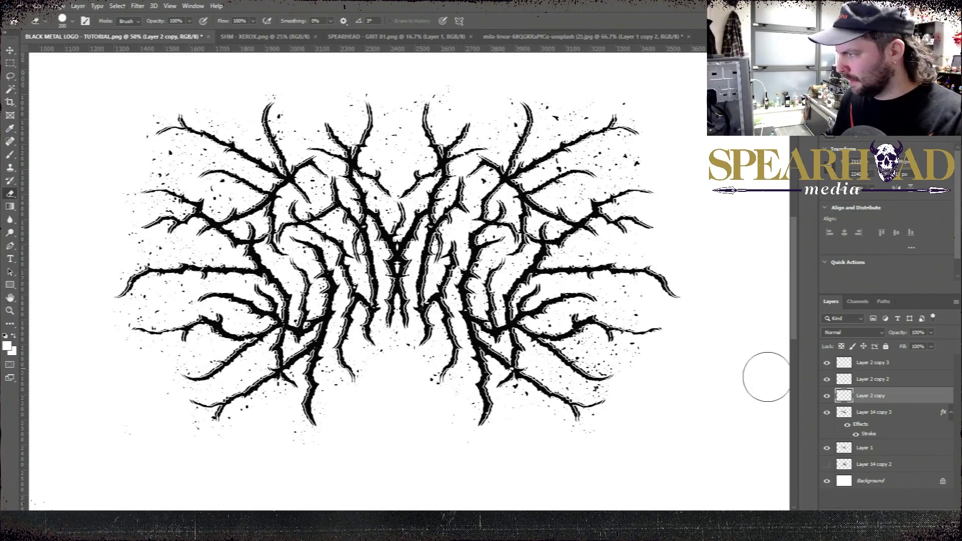
# Refine the edge of the merged grit's selection, fill it on a new layer and hide the original grit layer.
pyautogui.hotkey('ctrl', 'alt', 'r')
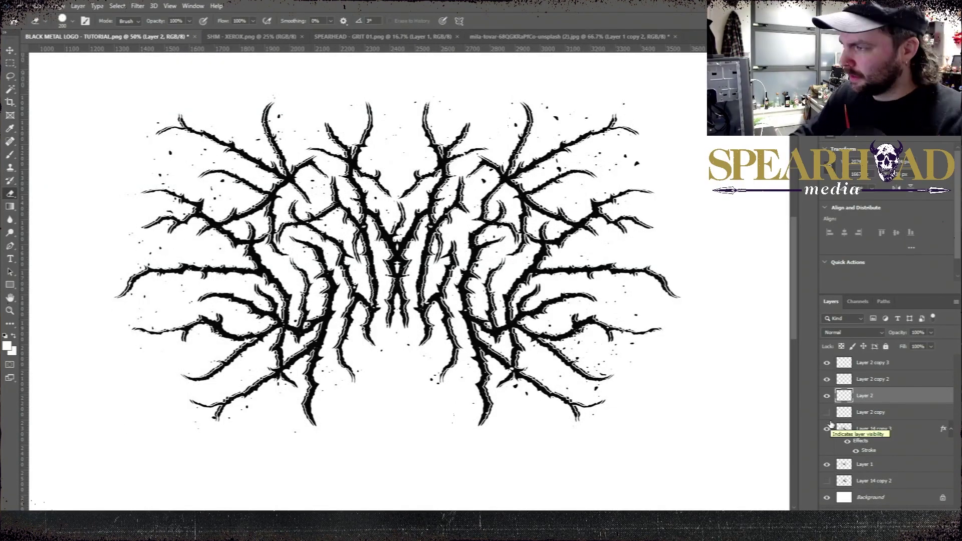
# Lasso a patch of specks on the filled grit layer, copy it to a new layer and reposition the copy over the logo.
pyautogui.press('l')
pyautogui.moveTo(431, 126)
pyautogui.mouseDown()
pyautogui.moveTo(602, 301)
pyautogui.moveTo(434, 150)
pyautogui.mouseUp()
pyautogui.hotkey('ctrl', 'j')
pyautogui.hotkey('ctrl', 't')
pyautogui.moveTo(527, 203)
pyautogui.mouseDown()
pyautogui.moveTo(590, 189)
pyautogui.moveTo(349, 284)
pyautogui.mouseUp()
pyautogui.press('Return')
pyautogui.hotkey('ctrl', '-')
pyautogui.hotkey('ctrl', '-')
pyautogui.hotkey('ctrl', '-')
pyautogui.hotkey('ctrl', '+')
pyautogui.hotkey('ctrl', '+')
pyautogui.hotkey('ctrl', '+')
pyautogui.hotkey('ctrl', '+')
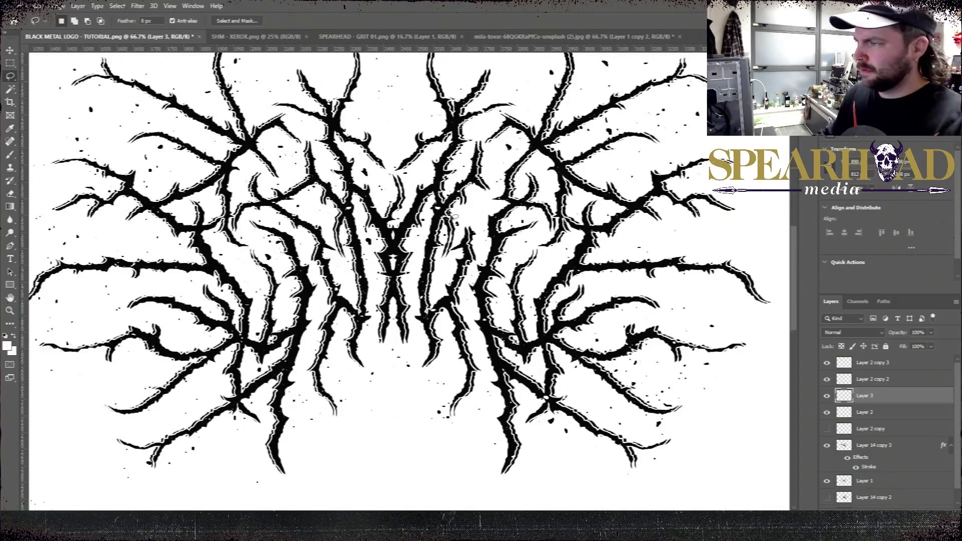
# Flatten the image, discarding the hidden layers, and apply a Threshold adjustment to it.
pyautogui.rightClick(883, 397)
pyautogui.click(812, 419)
pyautogui.click(435, 198)
pyautogui.click(58, 6)
pyautogui.moveTo(89, 32)
pyautogui.click(174, 167)
pyautogui.click(796, 165)
# Select the black artwork by sampled colour with Color Range and copy it onto its own layer.
pyautogui.click(117, 6)
pyautogui.click(128, 104)
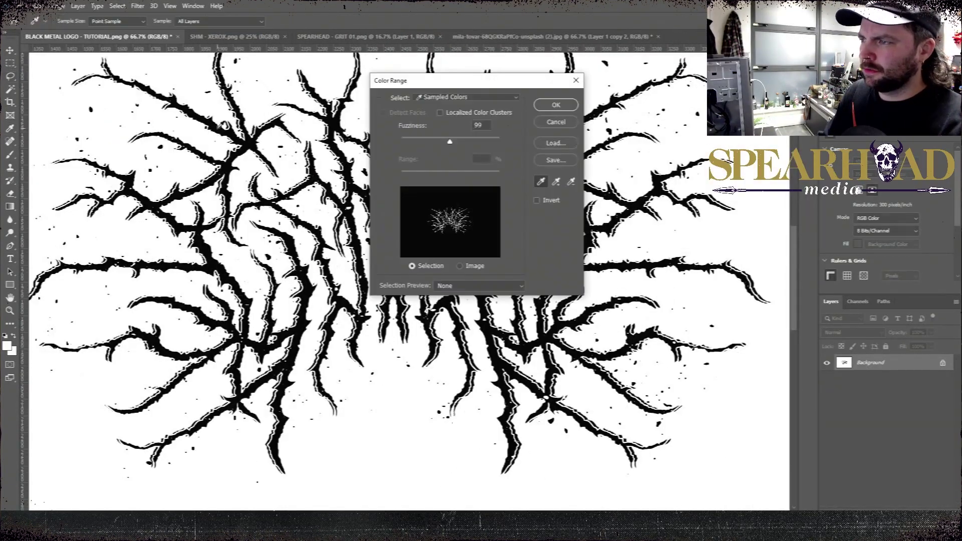
pyautogui.click(307, 290)
pyautogui.click(555, 104)
pyautogui.hotkey('ctrl', 'j')
# Fill the Background layer with solid white behind the extracted logo.
pyautogui.click(871, 380)
pyautogui.hotkey('shift', 'F5')
pyautogui.click(471, 140)
pyautogui.click(466, 221)
pyautogui.click(543, 141)
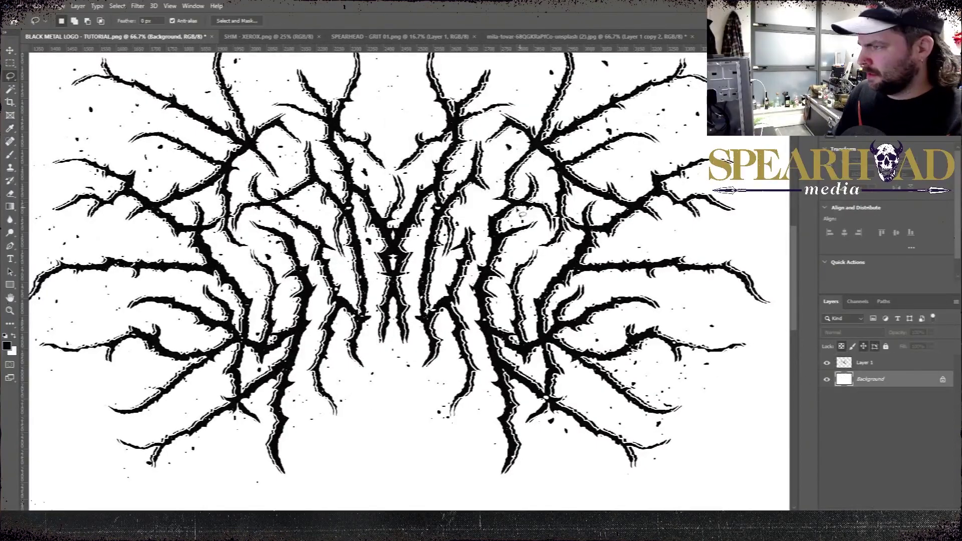
# Enlarge the logo layer with Free Transform so it fills more of the white canvas.
pyautogui.hotkey('ctrl', '-')
pyautogui.hotkey('ctrl', '-')
pyautogui.hotkey('ctrl', '-')
pyautogui.hotkey('ctrl', '-')
pyautogui.click(865, 363)
pyautogui.hotkey('ctrl', 't')
pyautogui.moveTo(502, 197); pyautogui.dragTo(527, 159)
pyautogui.press('Return')
pyautogui.hotkey('ctrl', '-')
pyautogui.hotkey('ctrl', '-')
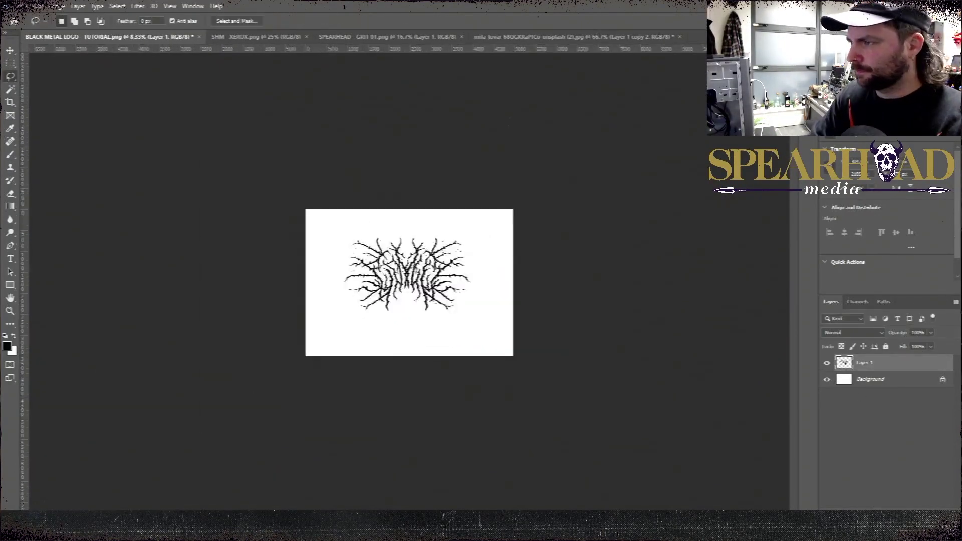
# Crop the canvas to a 1:1 square around the logo.
pyautogui.hotkey('ctrl', '+')
pyautogui.hotkey('ctrl', '+')
pyautogui.hotkey('ctrl', '+')
pyautogui.click(10, 103)
pyautogui.write('1')
pyautogui.press('Return')
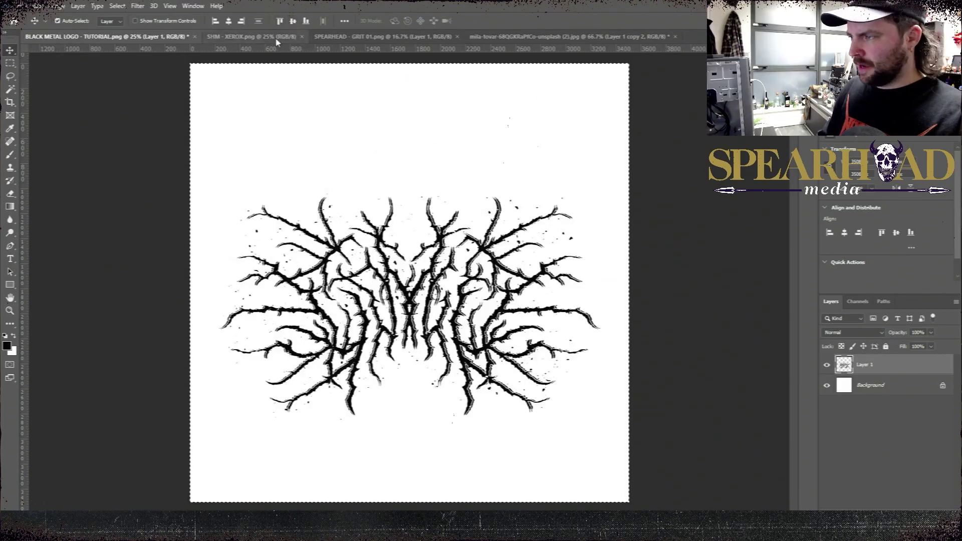
# Copy the whole SHM - XEROX.png texture into the logo document and rotate it a quarter turn counterclockwise over the canvas.
pyautogui.press('m')
pyautogui.hotkey('ctrl', 'Tab')
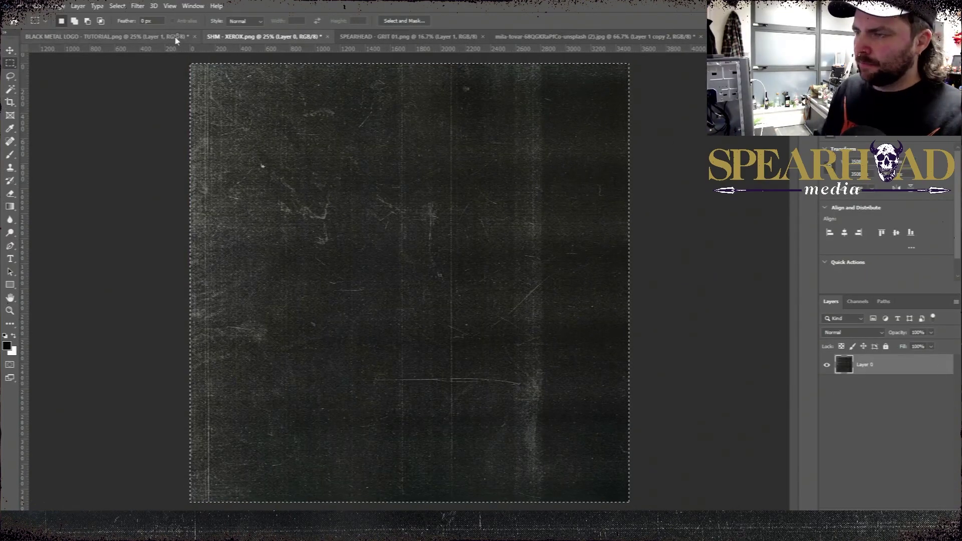
pyautogui.click(176, 40)
pyautogui.hotkey('ctrl', 'v')
pyautogui.hotkey('ctrl', 't')
pyautogui.moveTo(180, 58); pyautogui.dragTo(320, 306)
pyautogui.press('Return')
pyautogui.hotkey('ctrl', '+')
pyautogui.hotkey('ctrl', '+')
pyautogui.hotkey('ctrl', '+')
pyautogui.hotkey('ctrl', '-')
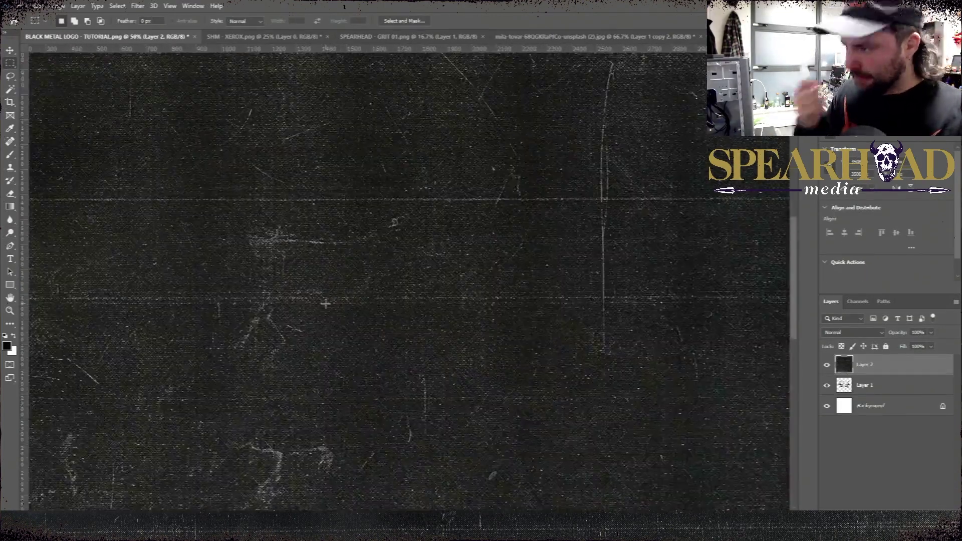
# Invert the xerox texture layer and convert it to black and white with the Default preset.
pyautogui.hotkey('ctrl', '-')
pyautogui.hotkey('ctrl', '-')
pyautogui.click(853, 334)
pyautogui.click(57, 6)
pyautogui.moveTo(79, 33)
pyautogui.click(186, 152)
pyautogui.click(57, 6)
pyautogui.click(185, 108)
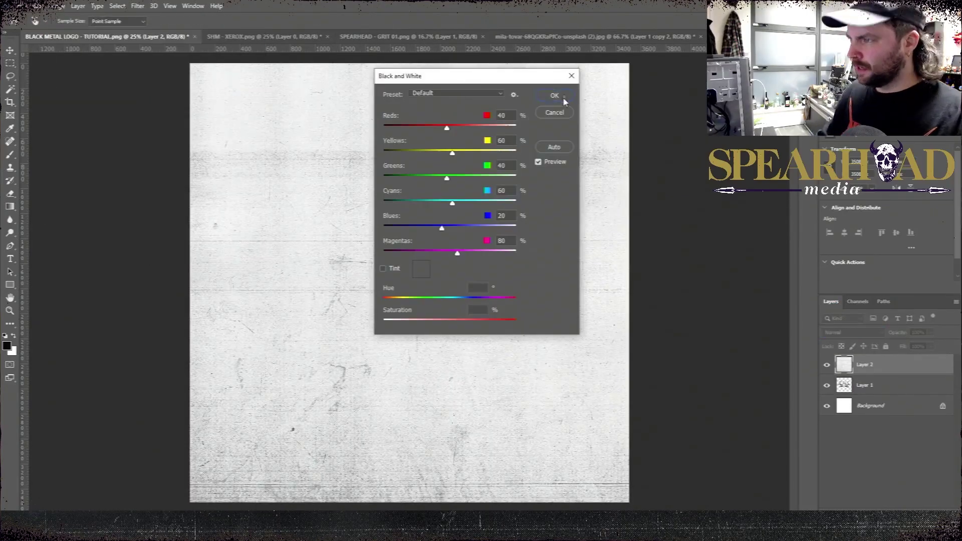
pyautogui.click(561, 96)
# Set the xerox texture's blend mode to Multiply, lower its brightness slightly and raise its contrast.
pyautogui.hotkey('ctrl', '+')
pyautogui.hotkey('ctrl', '+')
pyautogui.hotkey('ctrl', '-')
pyautogui.click(854, 332)
pyautogui.click(845, 310)
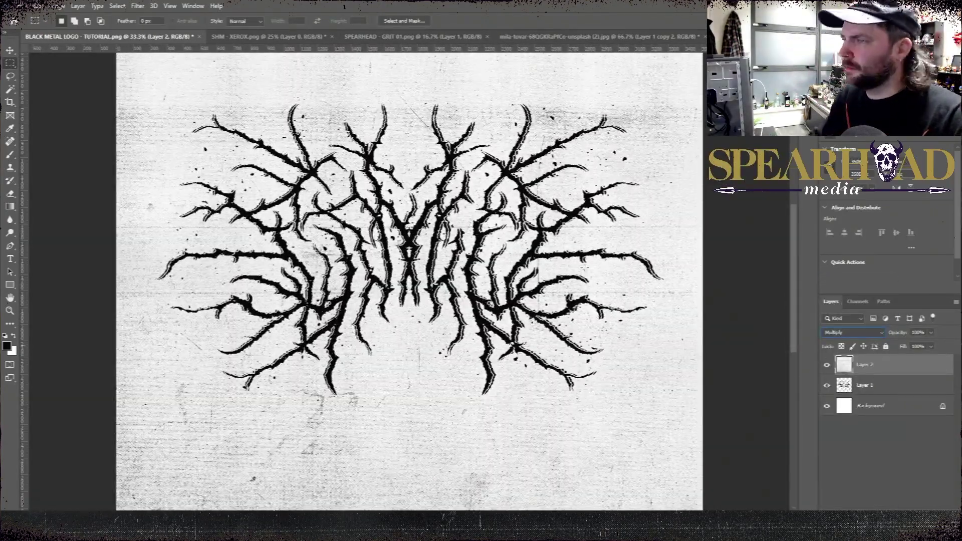
pyautogui.click(57, 6)
pyautogui.click(186, 34)
pyautogui.moveTo(708, 189); pyautogui.dragTo(698, 189)
pyautogui.moveTo(709, 213); pyautogui.dragTo(757, 213)
pyautogui.click(788, 176)
# Duplicate the texture, transform and invert the copy, set it to Lighten and place it directly above the logo layer.
pyautogui.hotkey('ctrl', 'j')
pyautogui.hotkey('ctrl', 't')
pyautogui.moveTo(714, 167); pyautogui.dragTo(482, 472)
pyautogui.press('Return')
pyautogui.hotkey('ctrl', 'i')
pyautogui.click(853, 333)
pyautogui.click(838, 346)
pyautogui.moveTo(871, 365); pyautogui.dragTo(871, 396)
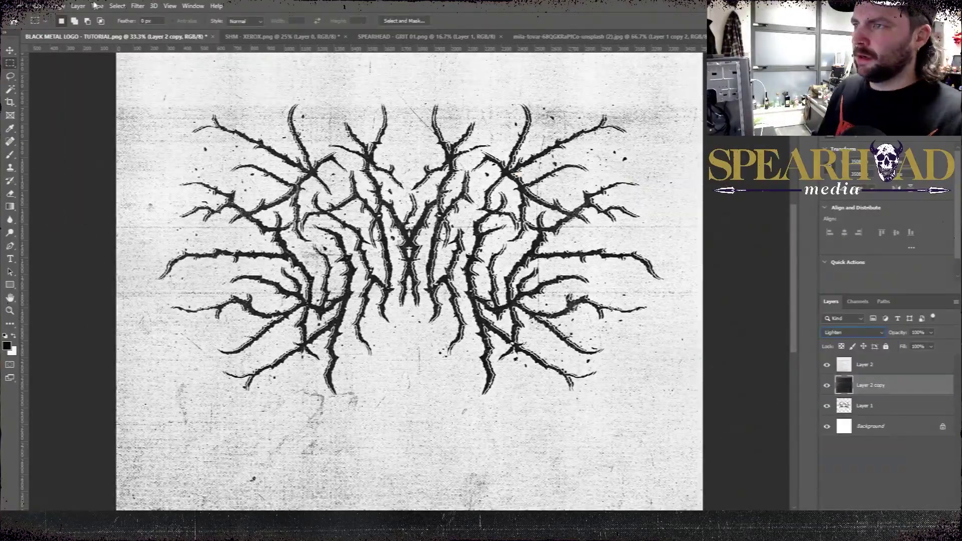
# Raise the contrast of the inverted texture copy with Brightness/Contrast.
pyautogui.click(58, 6)
pyautogui.moveTo(70, 32)
pyautogui.click(186, 34)
pyautogui.click(788, 176)
pyautogui.moveTo(709, 215); pyautogui.dragTo(757, 214)
pyautogui.hotkey('ctrl', '-')
pyautogui.hotkey('ctrl', '+')
# Flatten the textured logo into one layer and apply another Brightness/Contrast adjustment to strengthen the blacks and whites.
pyautogui.rightClick(879, 386)
pyautogui.click(787, 411)
pyautogui.click(57, 6)
pyautogui.click(185, 34)
pyautogui.click(788, 176)
pyautogui.hotkey('ctrl', '+')
pyautogui.hotkey('ctrl', '+')
pyautogui.moveTo(387, 221); pyautogui.dragTo(665, 491)
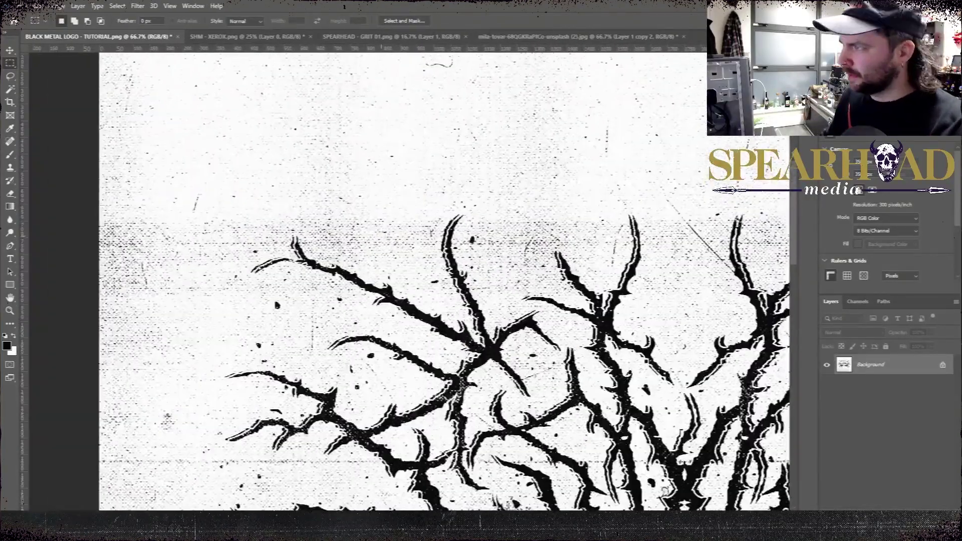
pyautogui.hotkey('ctrl', '-')
pyautogui.hotkey('ctrl', '-')
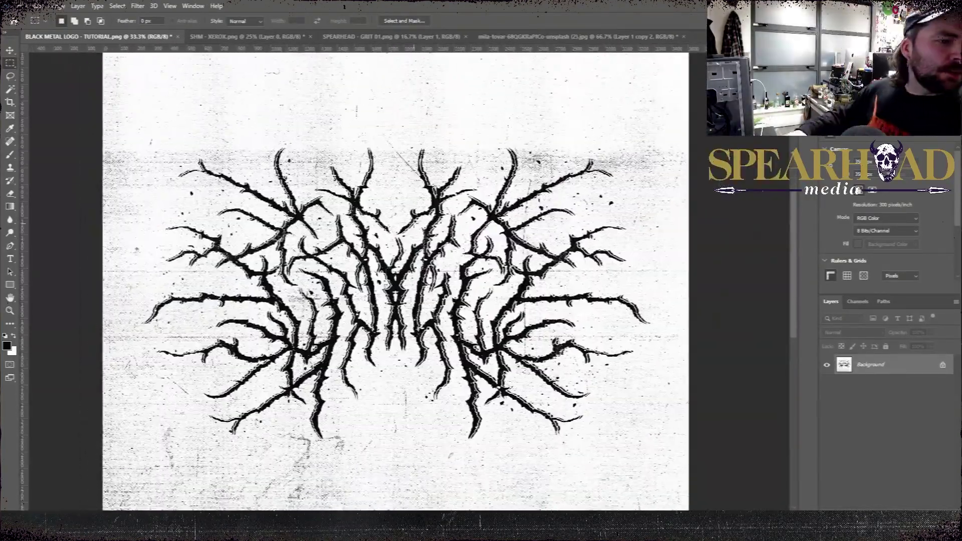